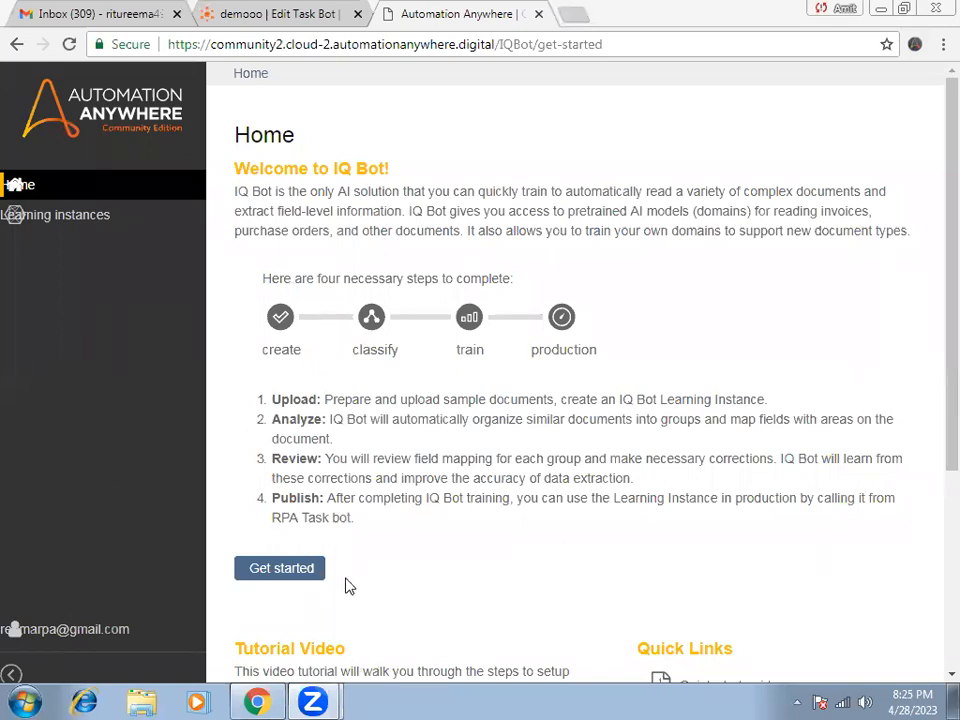
Start a new IQ Bot learning instance and name it BankIQBot.
click(279, 570)
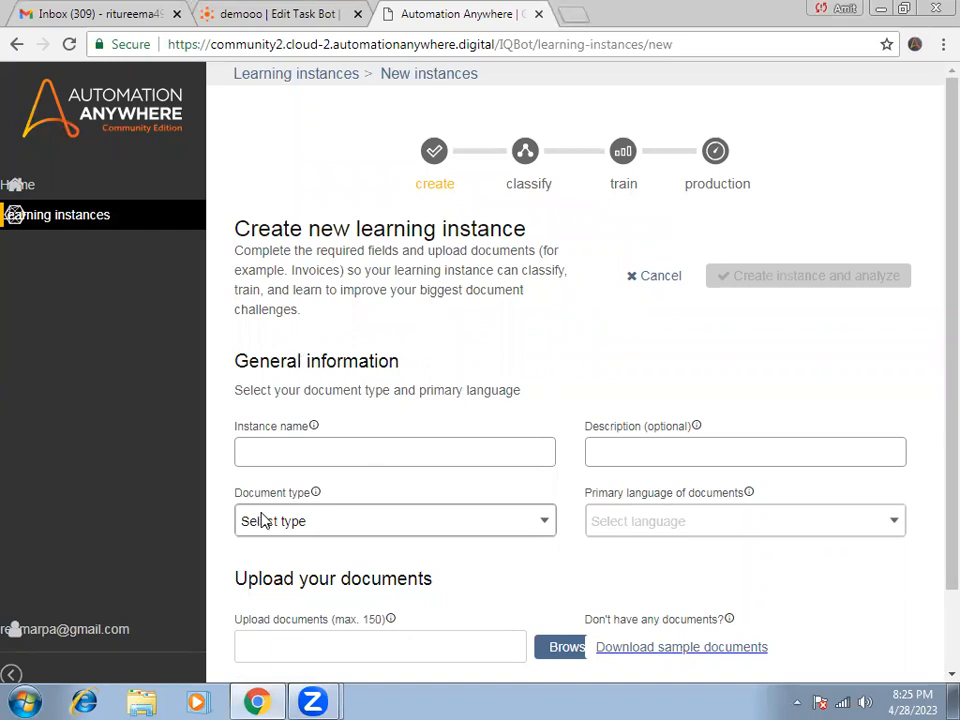
scroll(355, 432, down, 1)
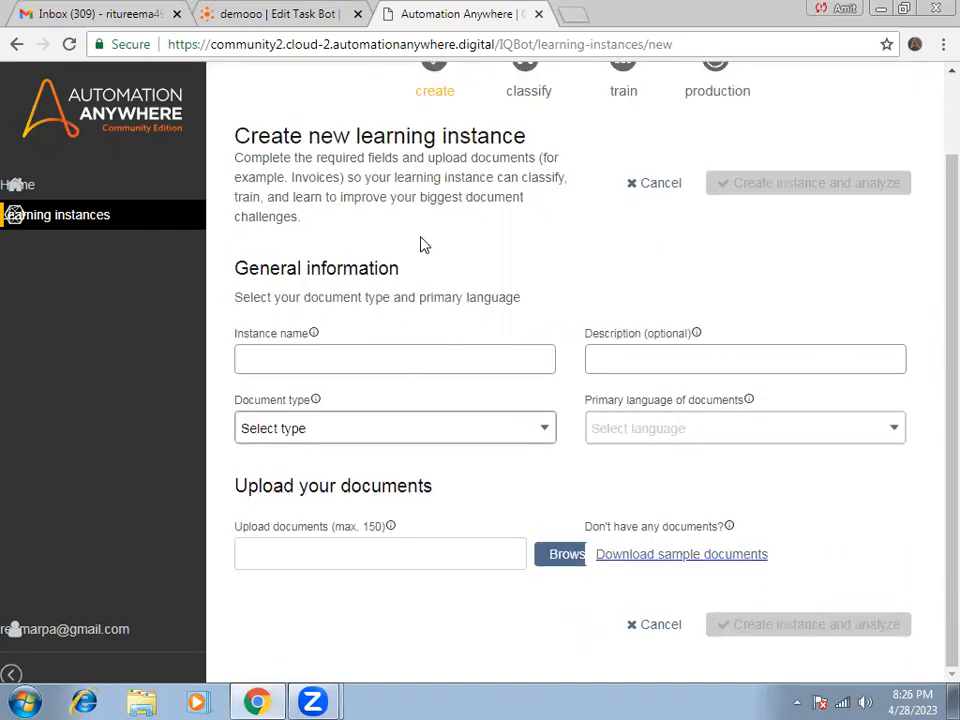
click(377, 369)
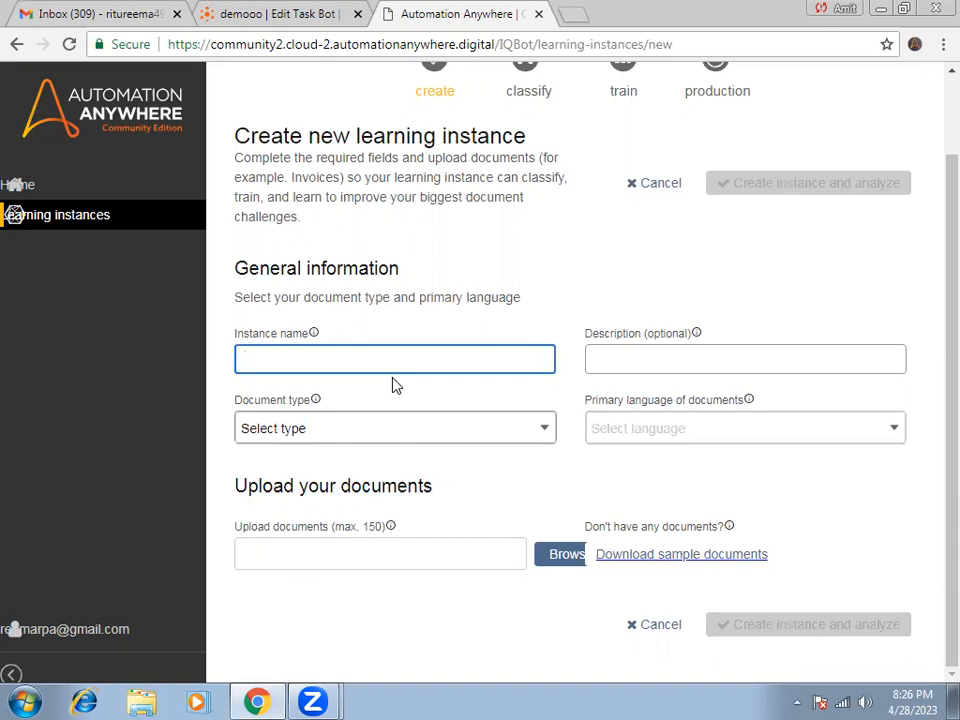
text(BankIQBot)
Set the learning instance's document type to Other, leaving the optional description empty.
click(671, 360)
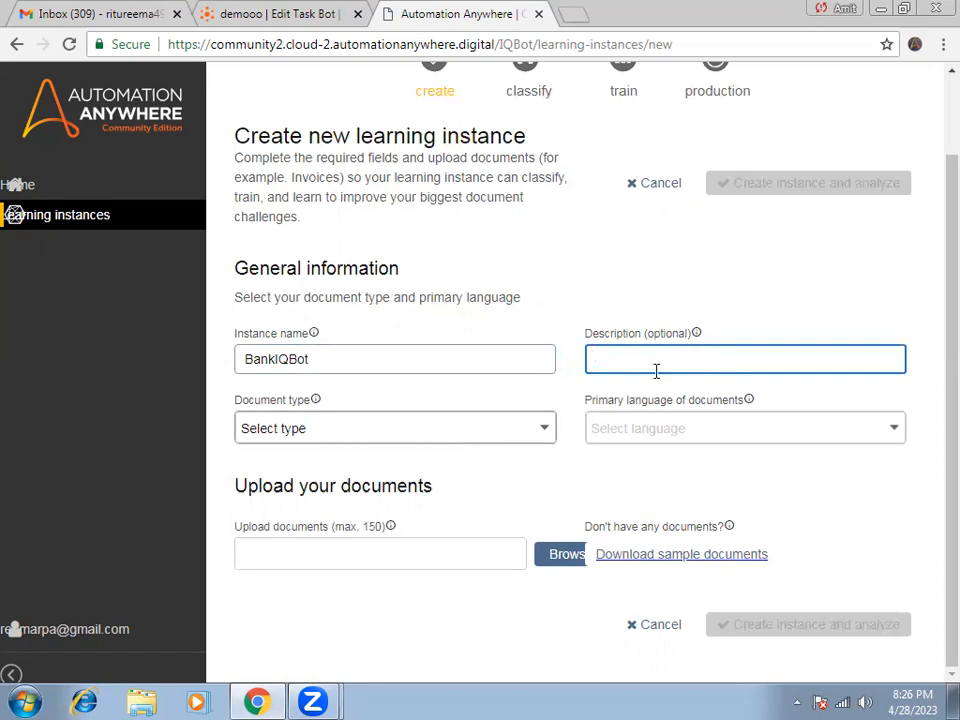
click(362, 430)
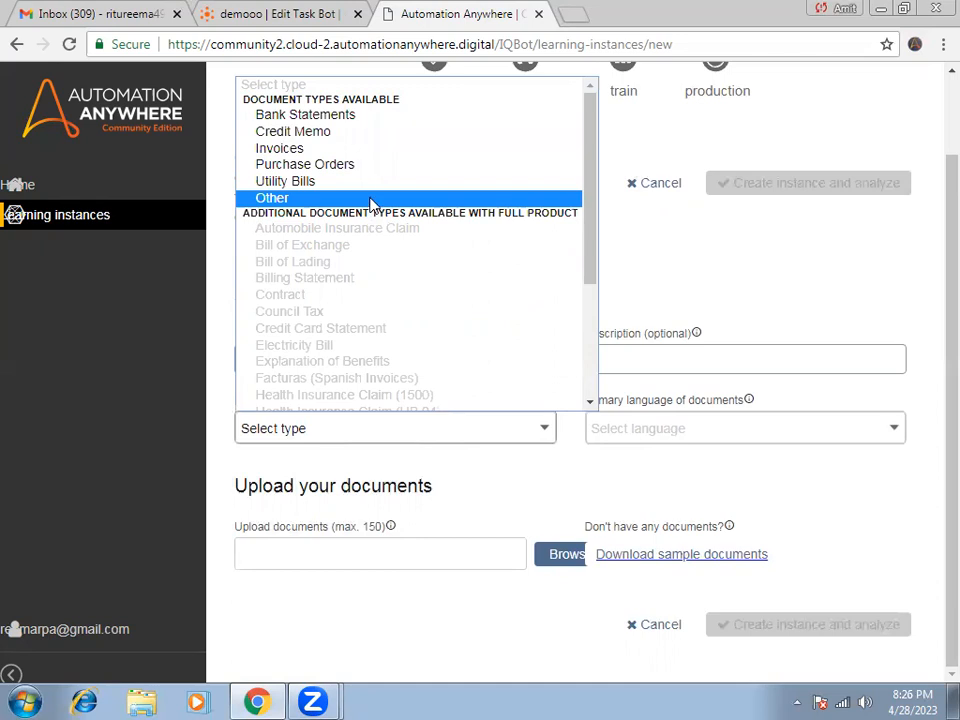
click(290, 202)
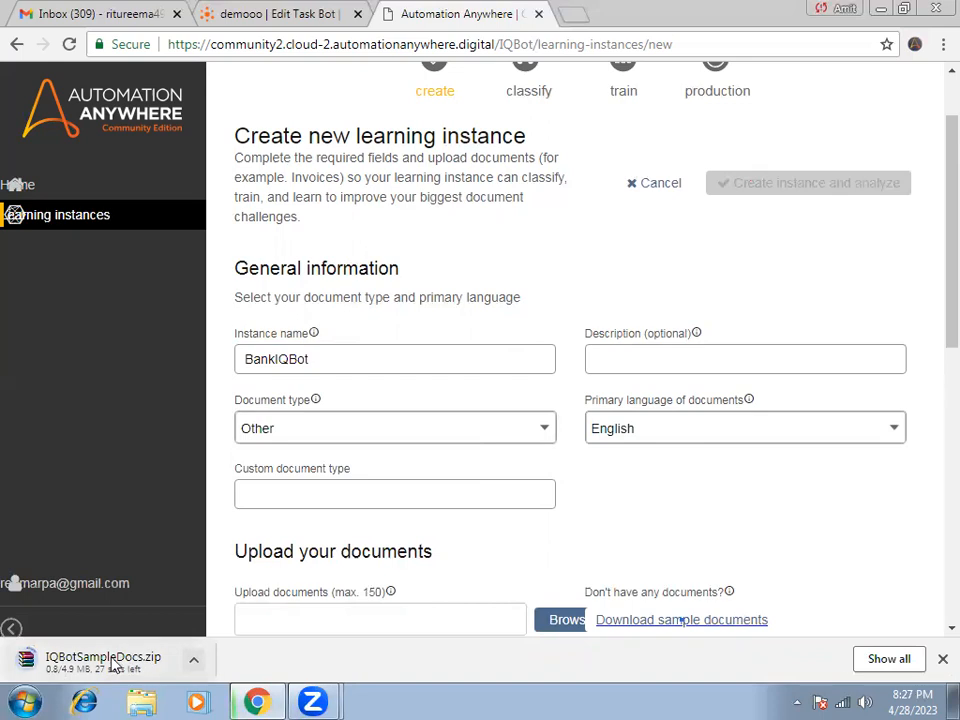
Show the downloaded IQBotSampleDocs.zip in its folder and create a folder named IQBOT on Local Disk (D:).
click(197, 664)
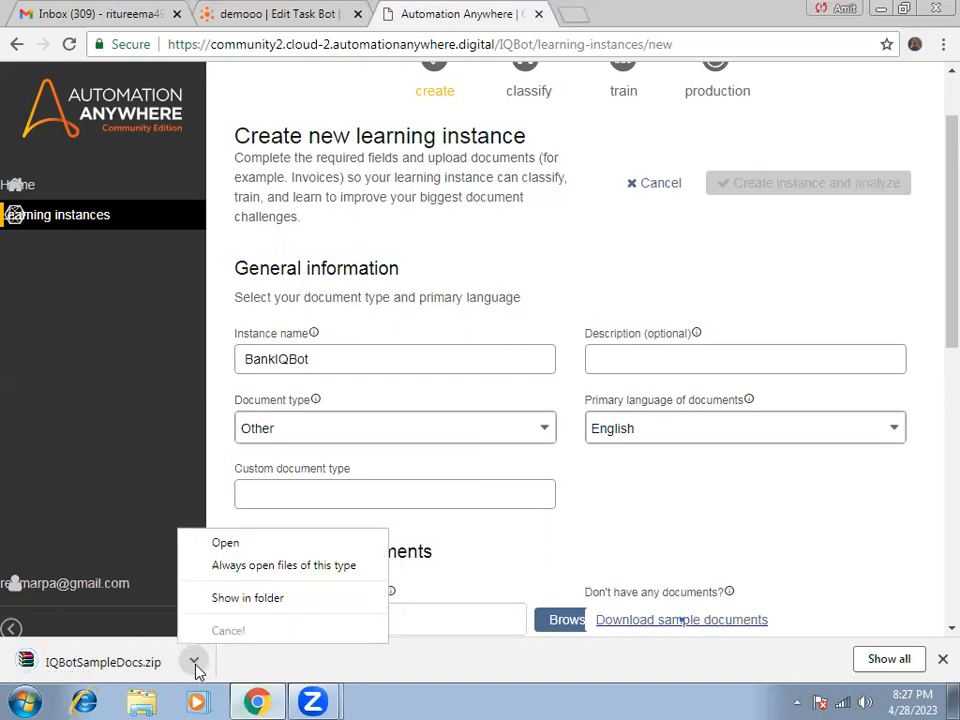
click(224, 608)
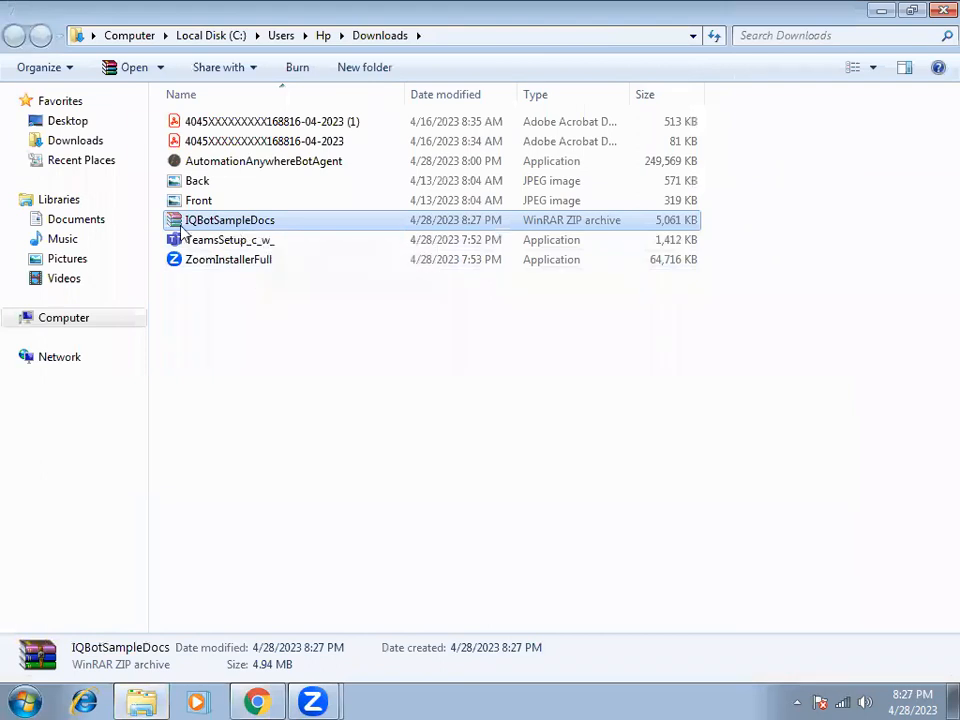
click(90, 328)
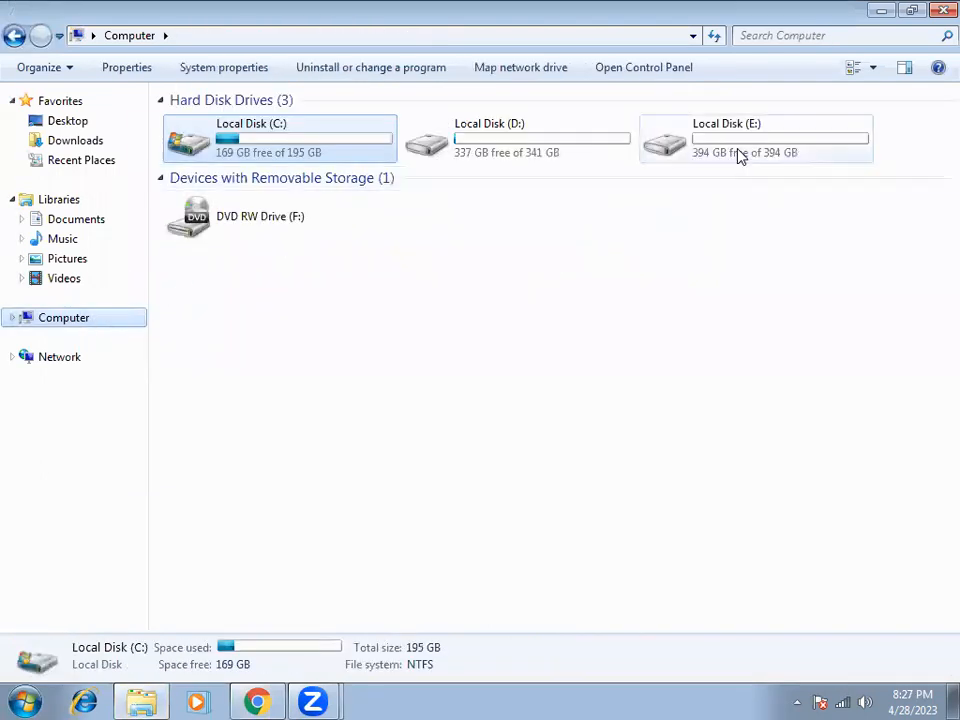
double_click(594, 150)
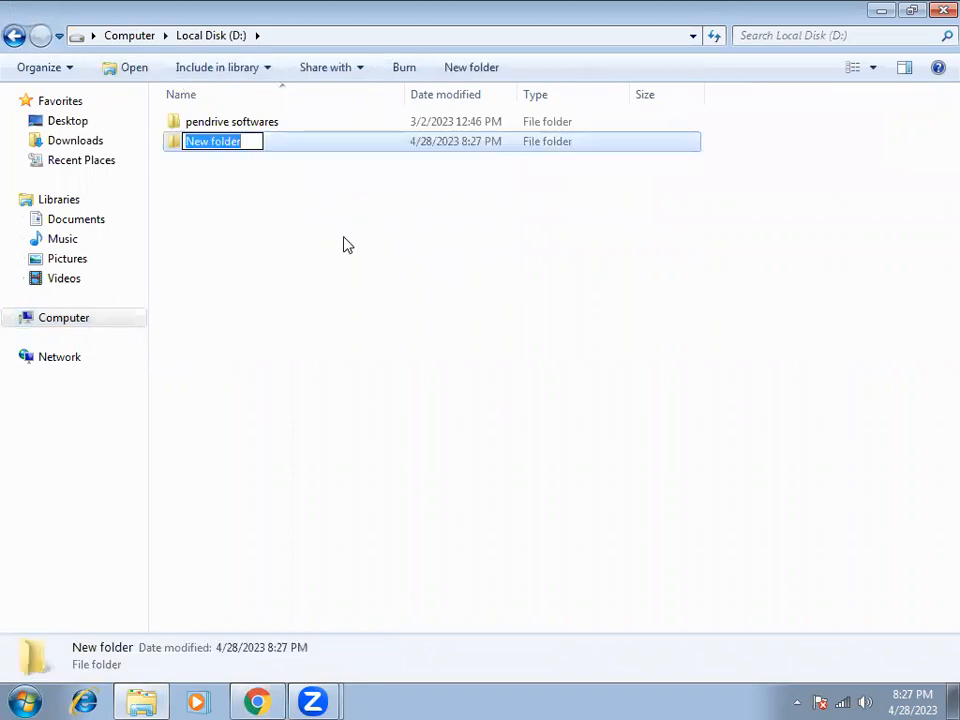
text(IQBOT)
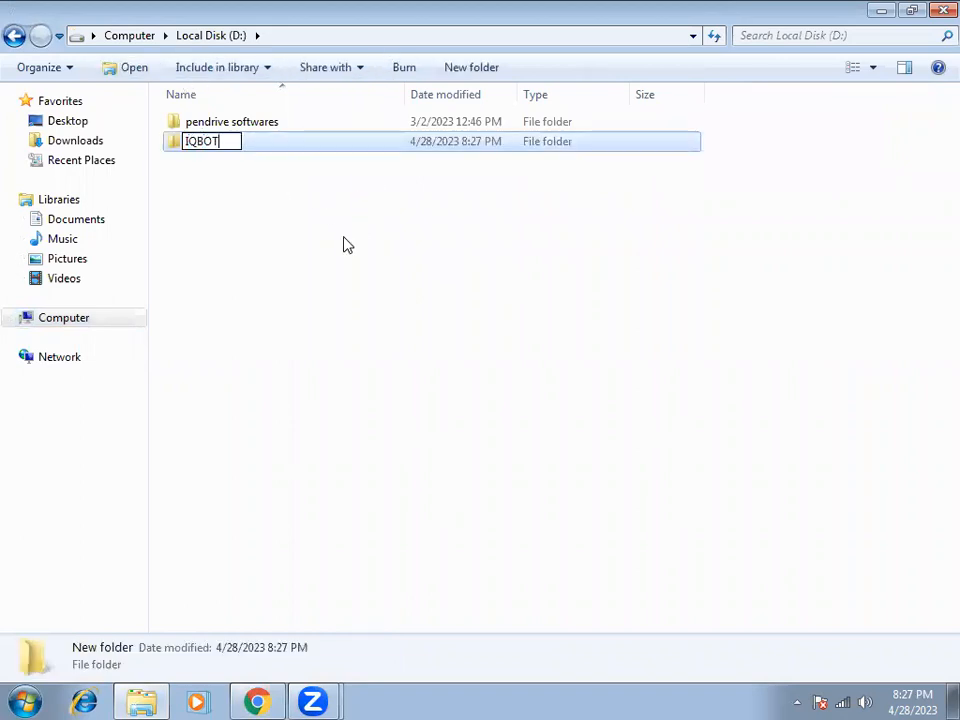
click(317, 206)
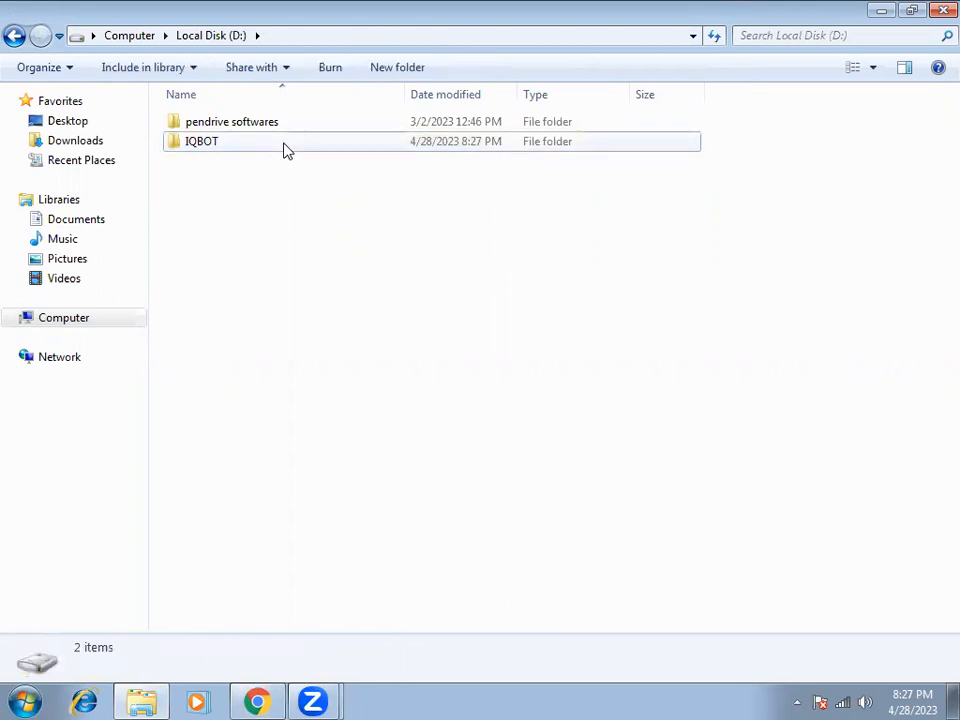
Paste the IQBotSampleDocs archive into the IQBOT folder and extract it there.
double_click(285, 148)
right_click(322, 229)
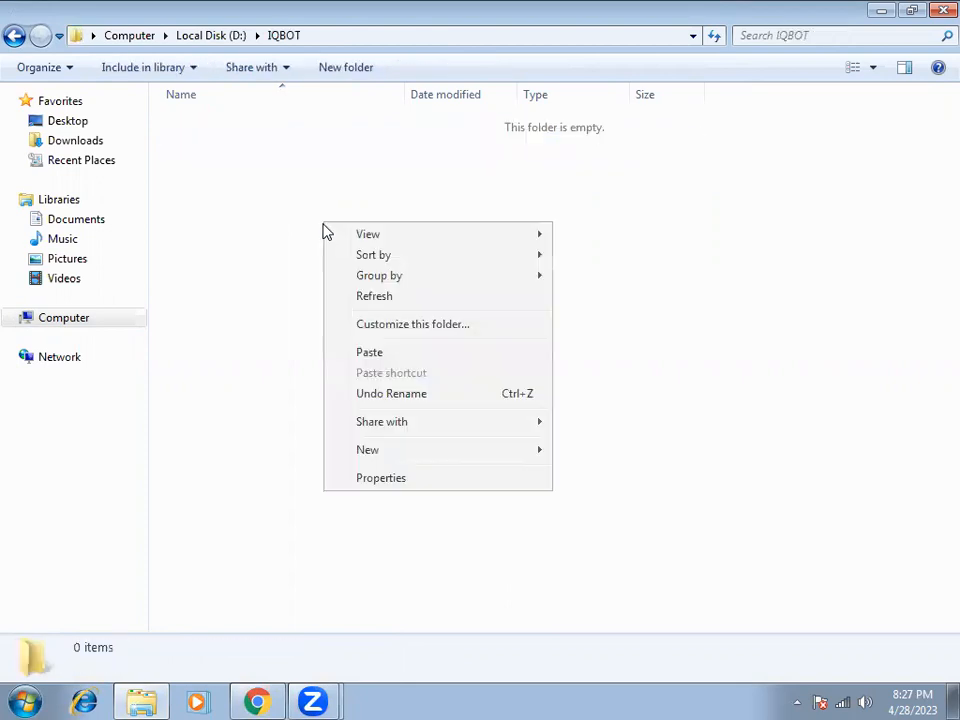
click(382, 350)
right_click(259, 129)
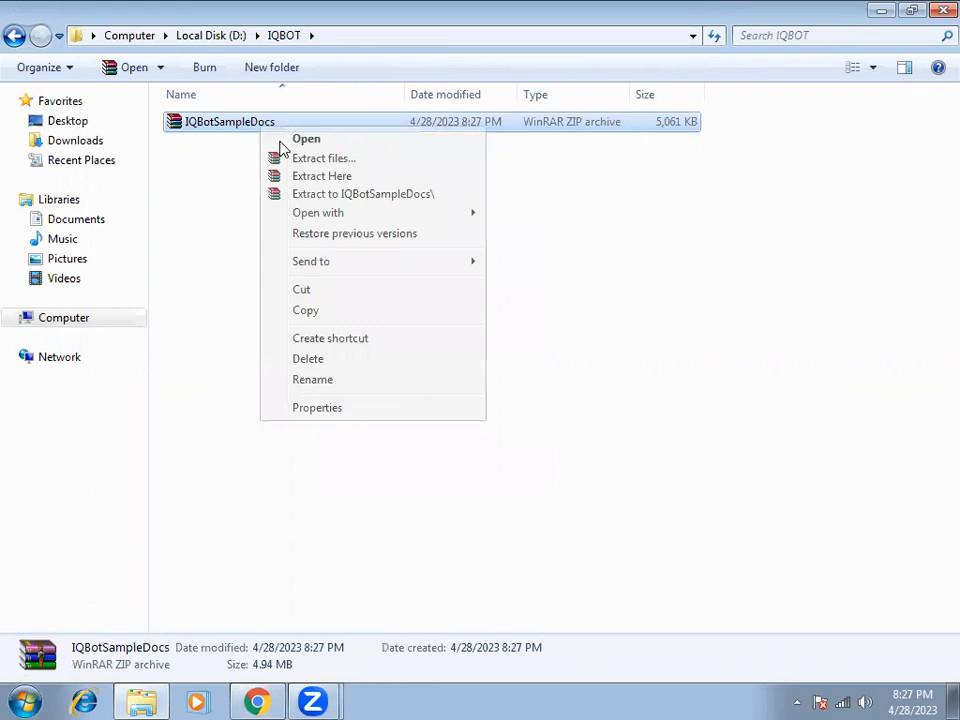
click(325, 180)
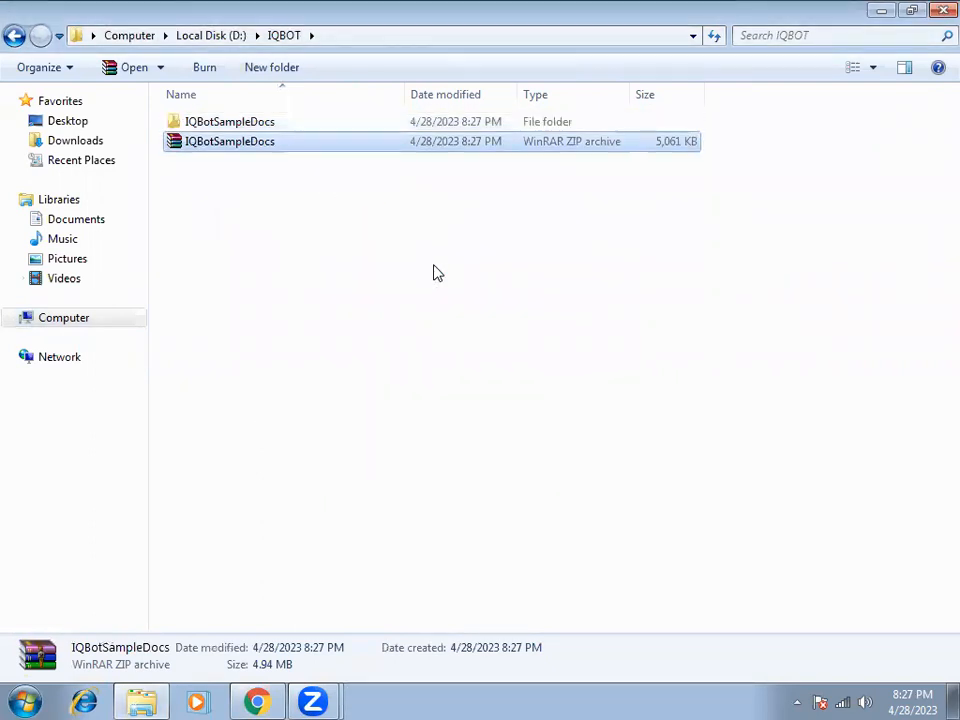
Open BankStatement (1) from the Bank Statements folder inside the extracted IQBotSampleDocs folder.
click(258, 124)
double_click(258, 125)
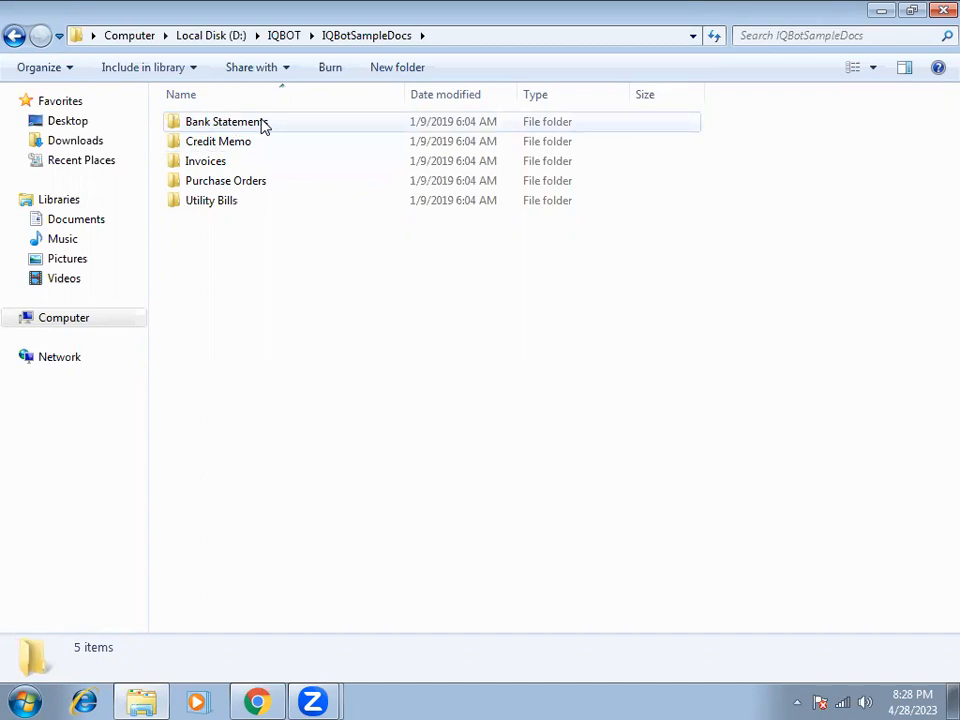
double_click(264, 124)
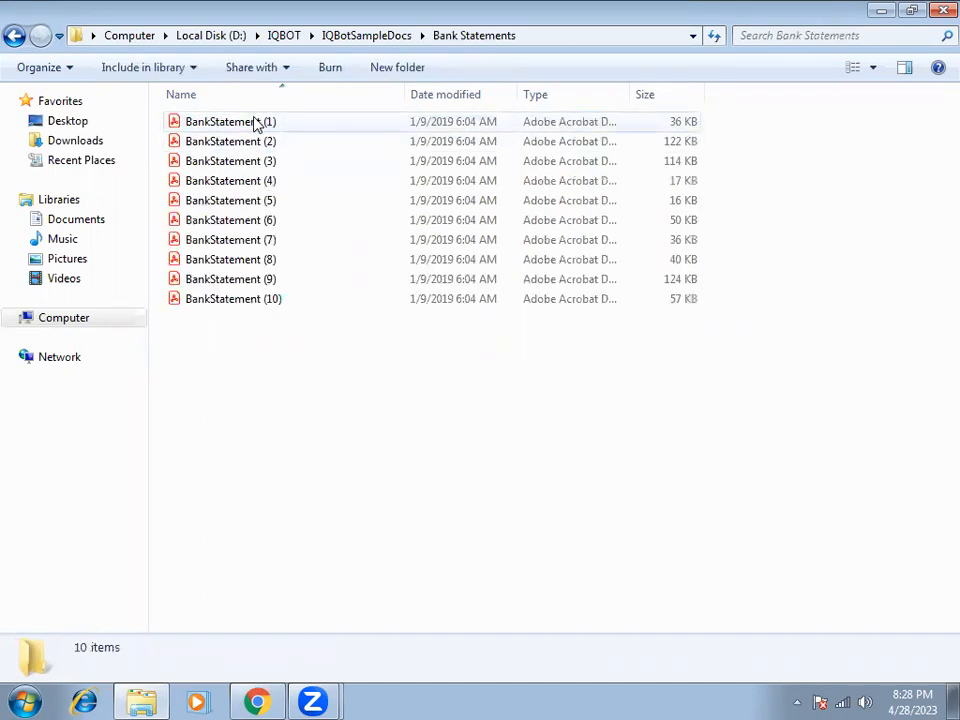
click(256, 122)
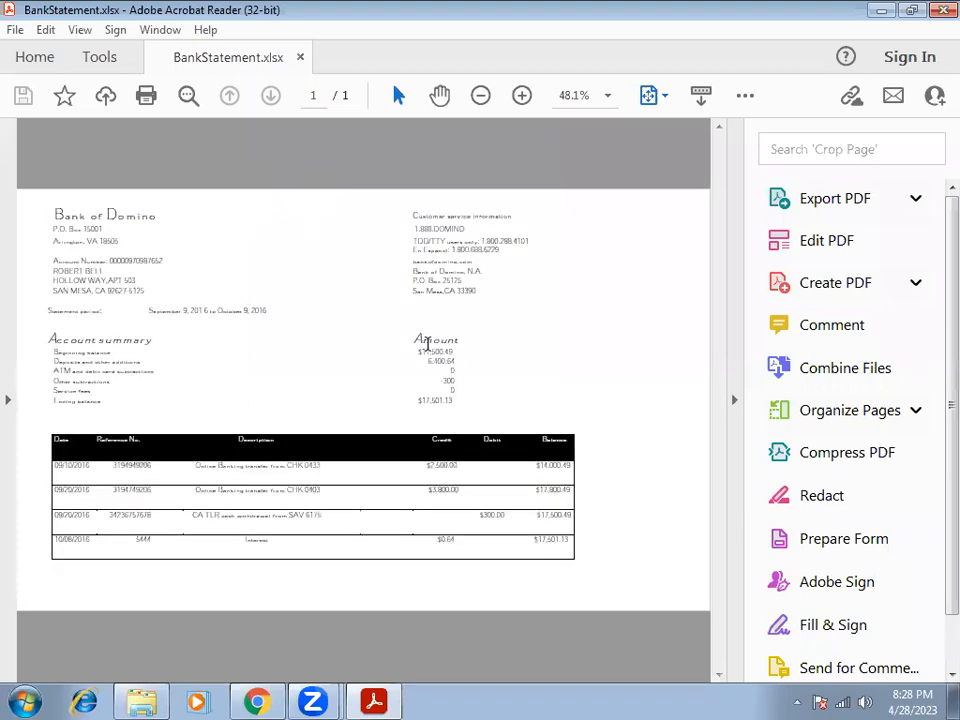
Enlarge the bank statement and examine its account details, beginning and ending balances, and transaction table columns, then minimize the PDF reader.
click(522, 95)
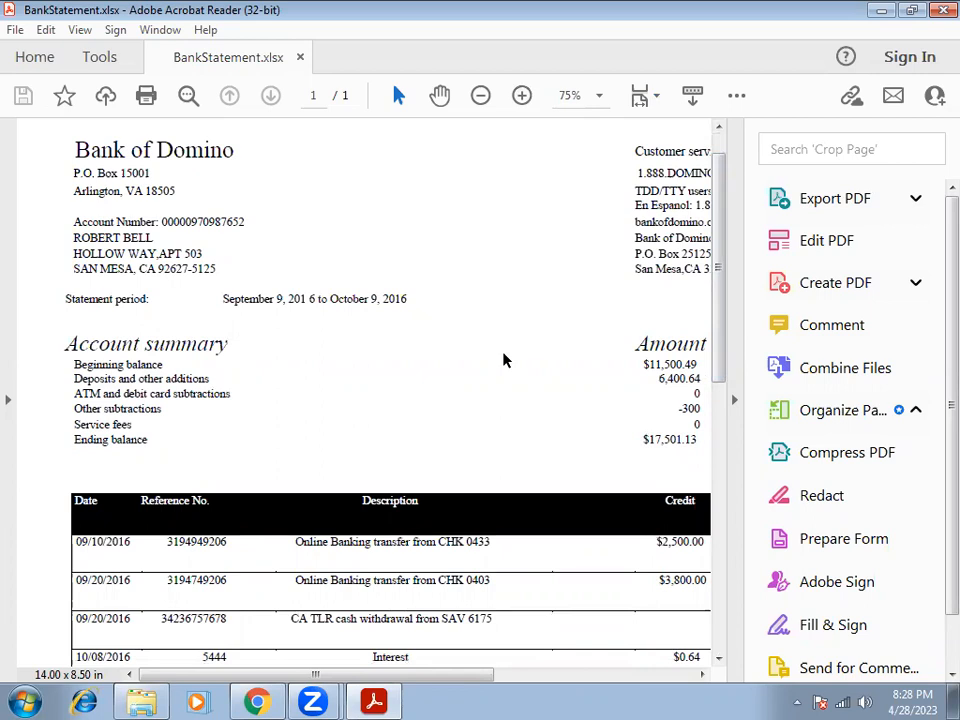
scroll(507, 360, down, 1)
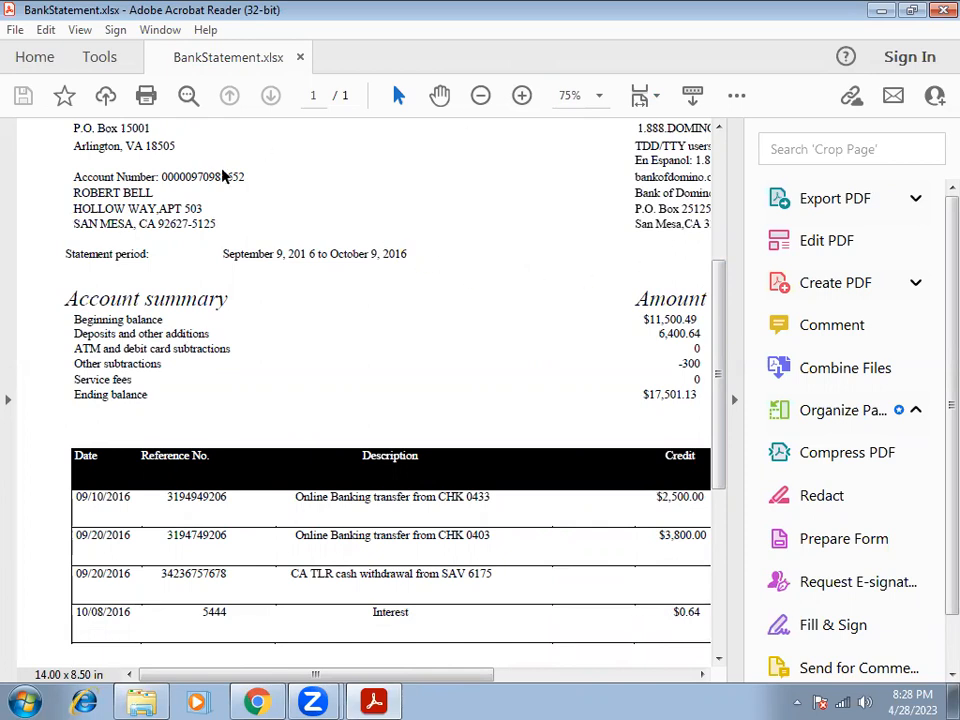
scroll(446, 265, up, 1)
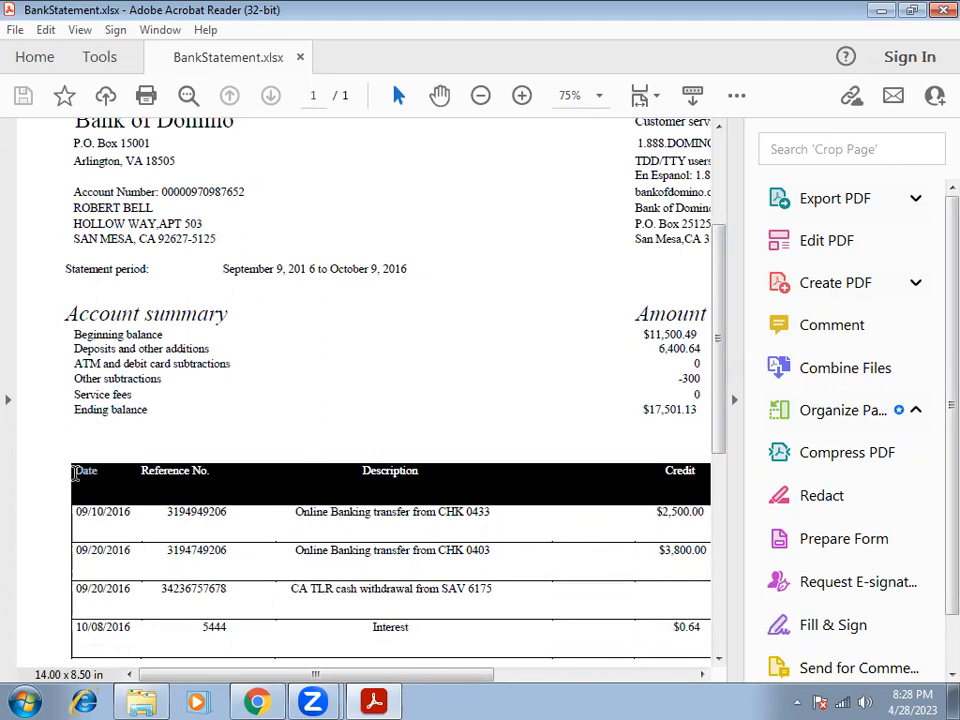
double_click(86, 470)
drag(444, 675, 504, 661)
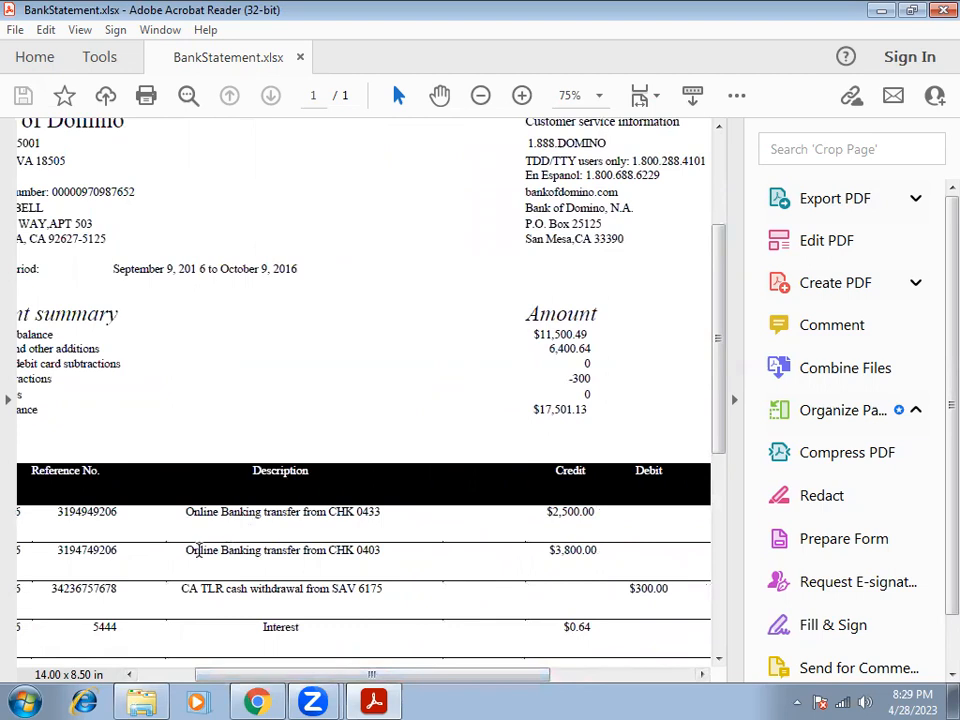
drag(196, 683, 149, 683)
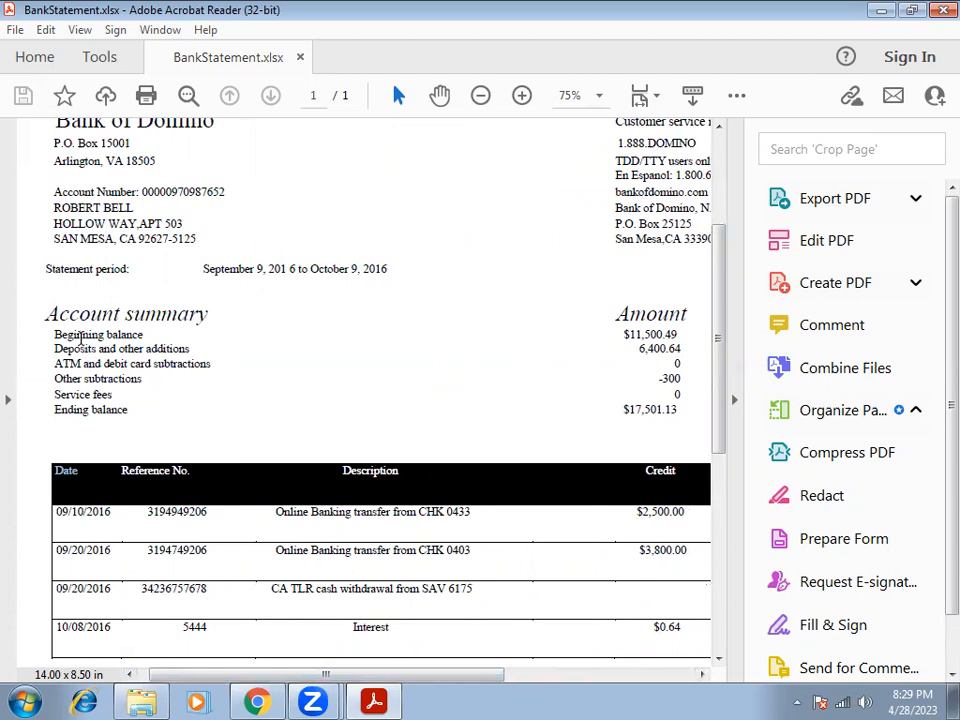
drag(80, 338, 144, 349)
click(141, 334)
drag(74, 410, 127, 411)
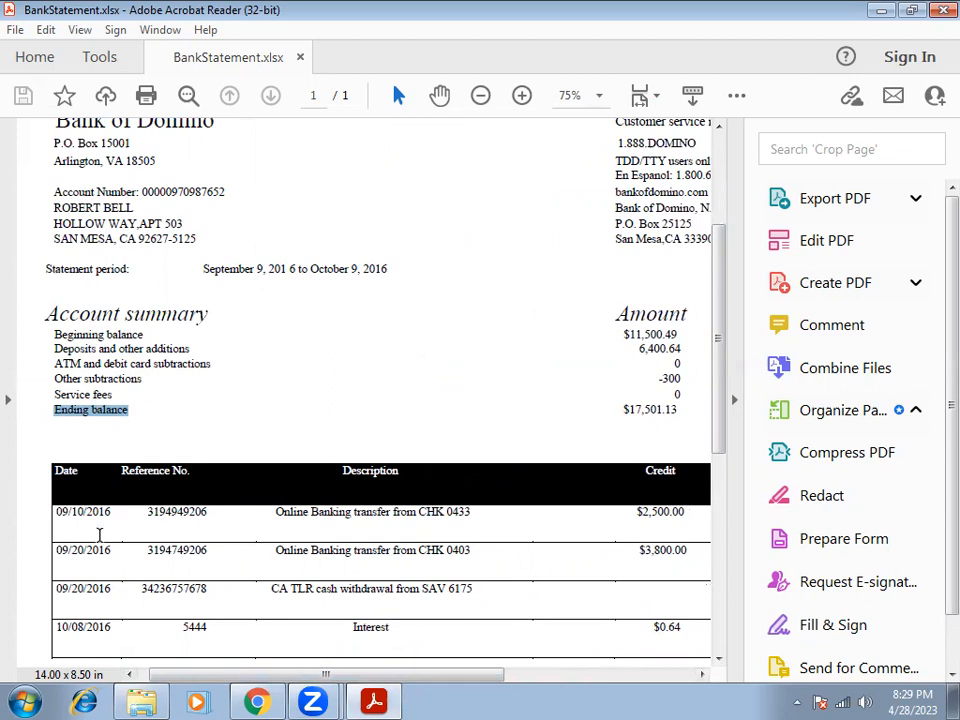
click(374, 702)
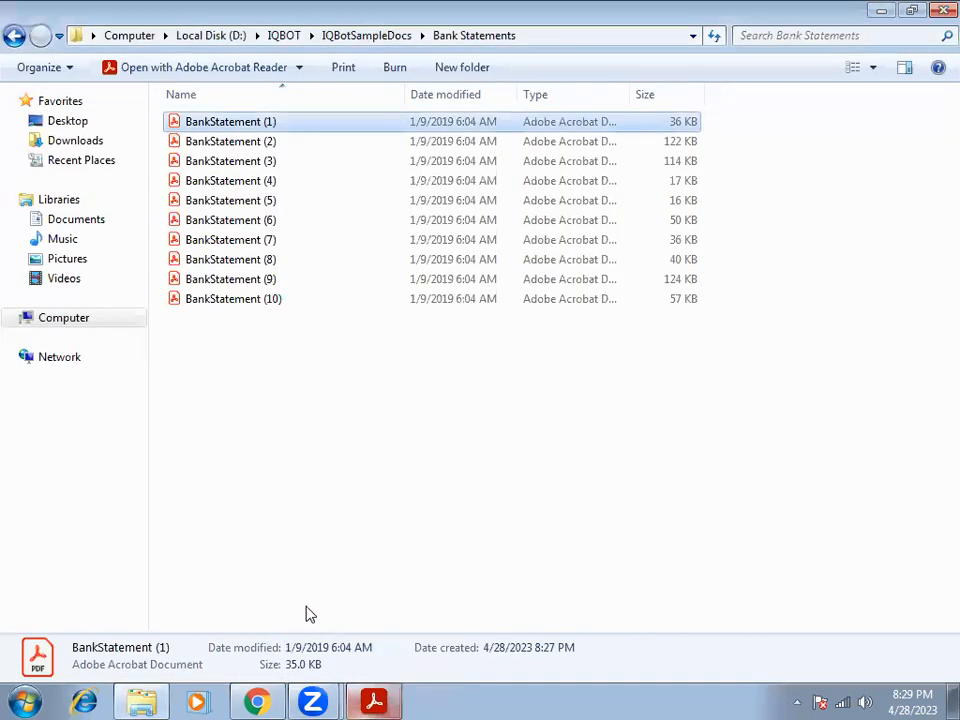
Switch back to Chrome and set the learning instance's custom document type to Bank Statement.
click(256, 700)
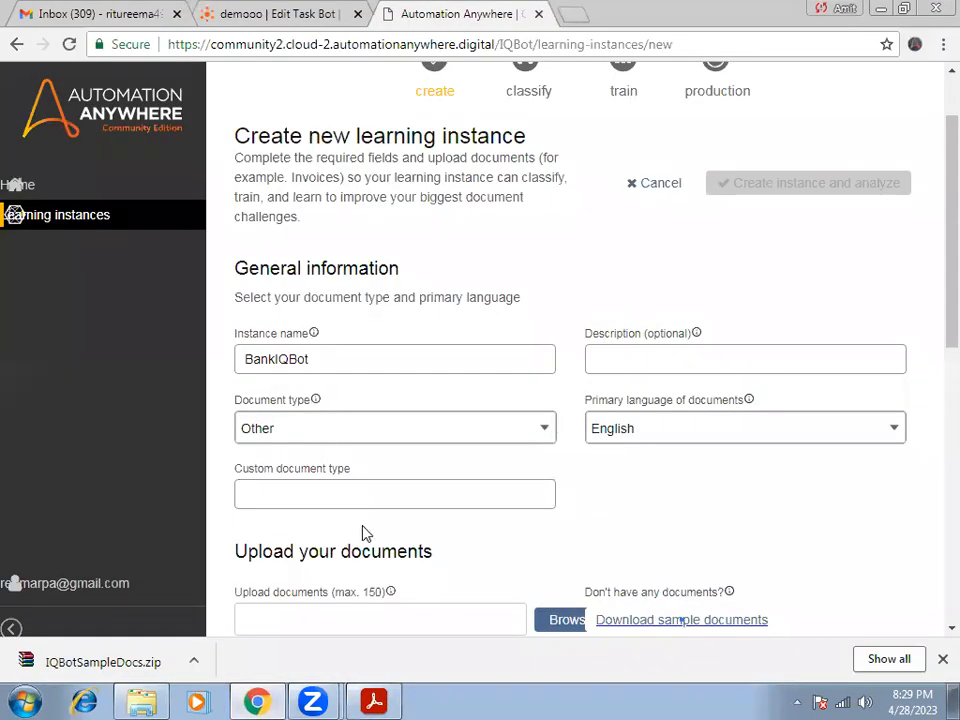
click(309, 486)
scroll(350, 490, down, 3)
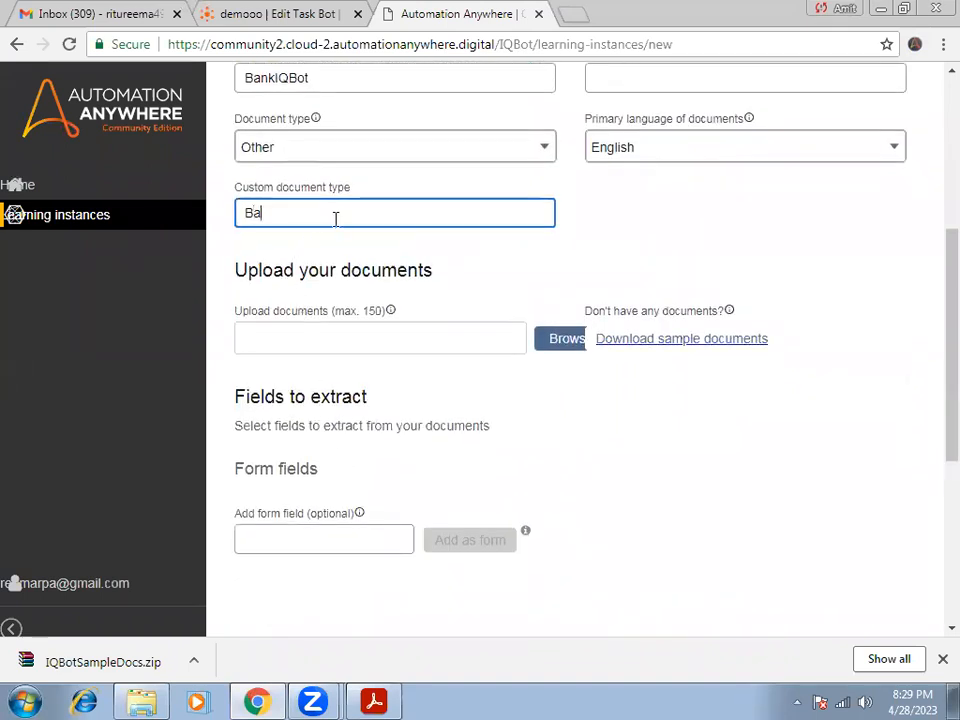
text(Bank Statement)
click(414, 347)
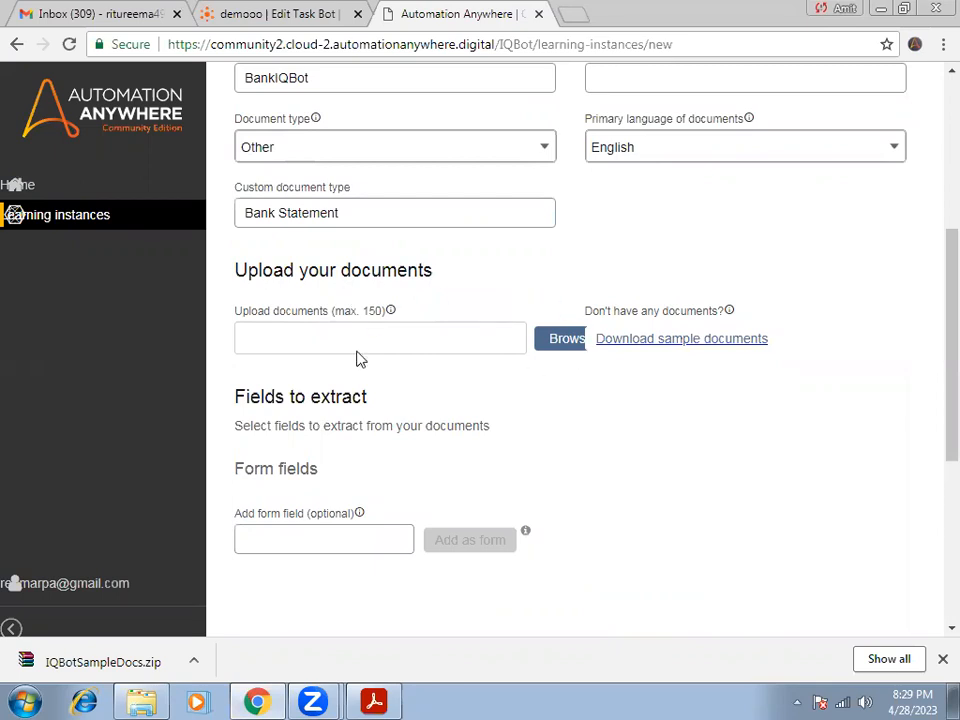
Select BankStatement (1) from D:\IQBOT\IQBotSampleDocs\Bank Statements as the document to upload.
click(518, 420)
click(546, 344)
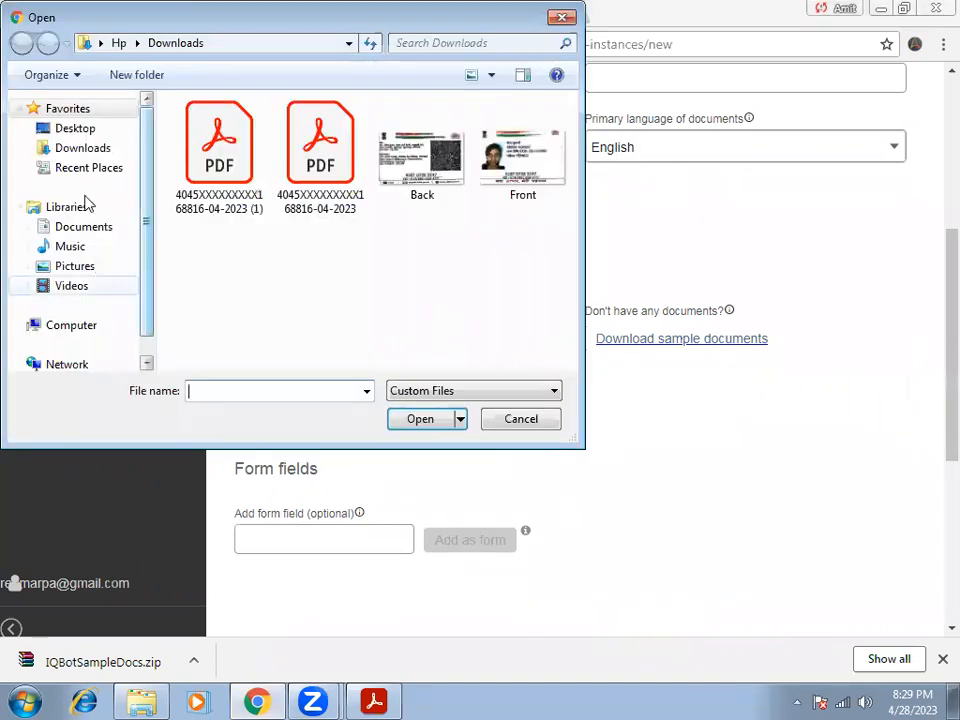
drag(150, 240, 150, 258)
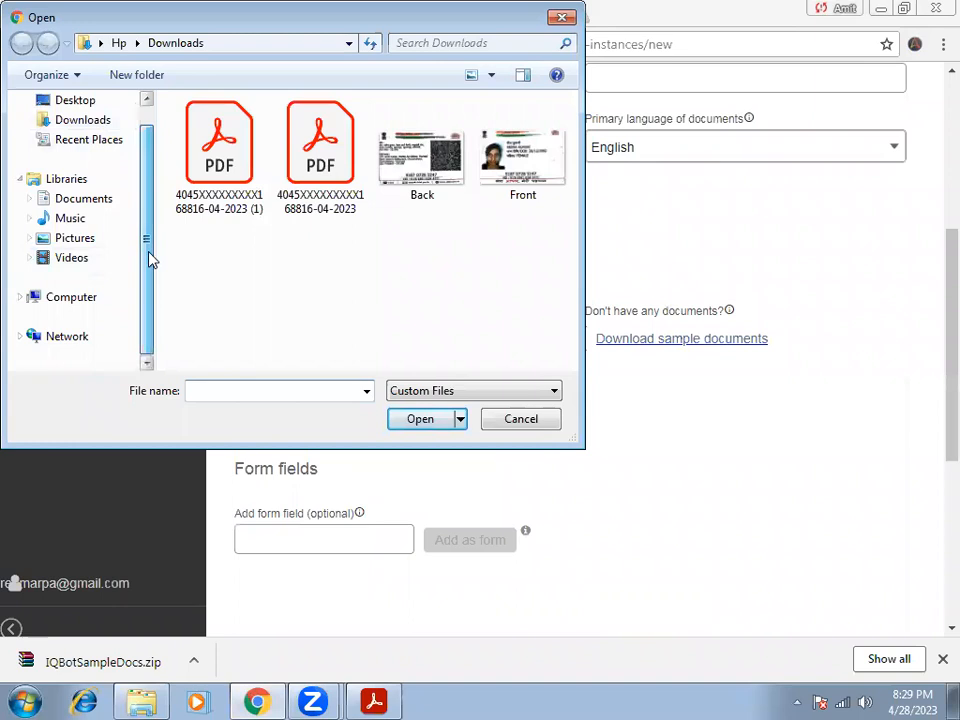
click(75, 299)
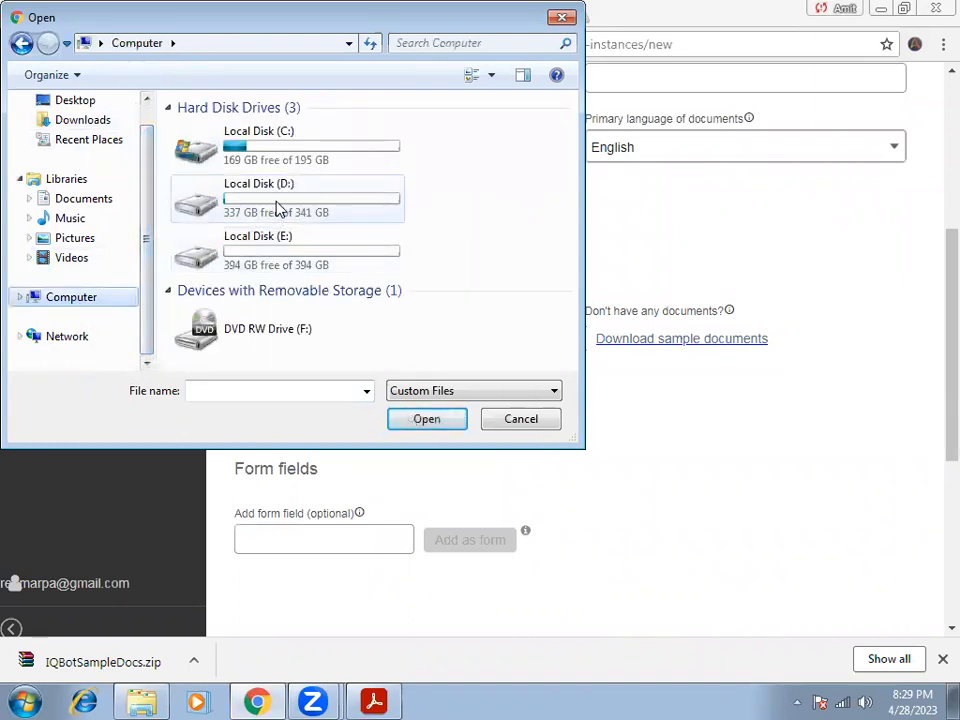
double_click(276, 204)
double_click(227, 134)
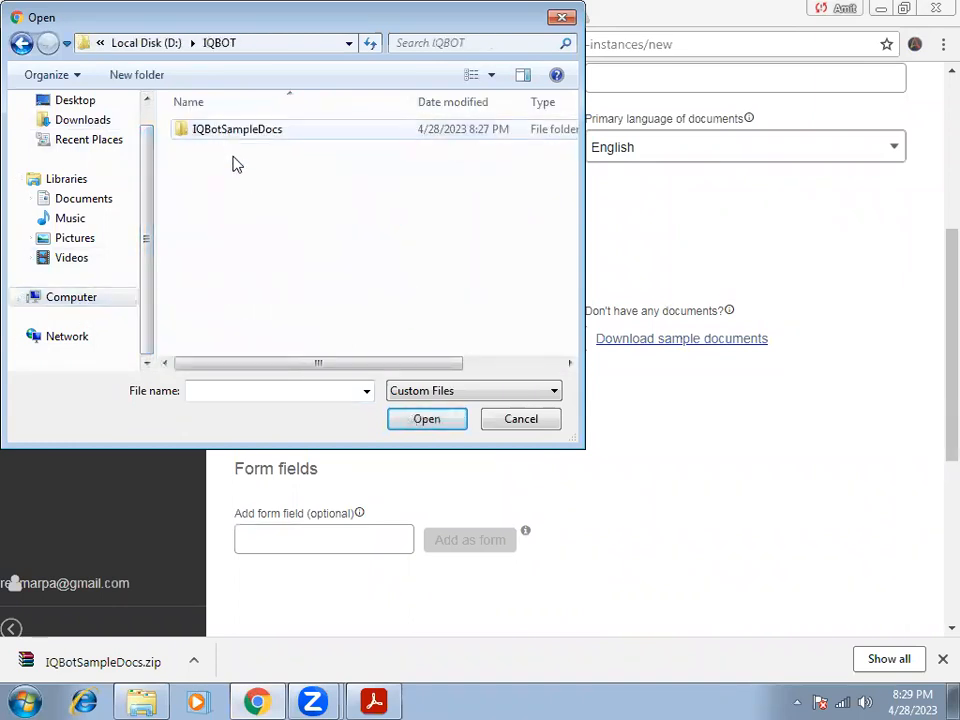
double_click(236, 133)
double_click(238, 133)
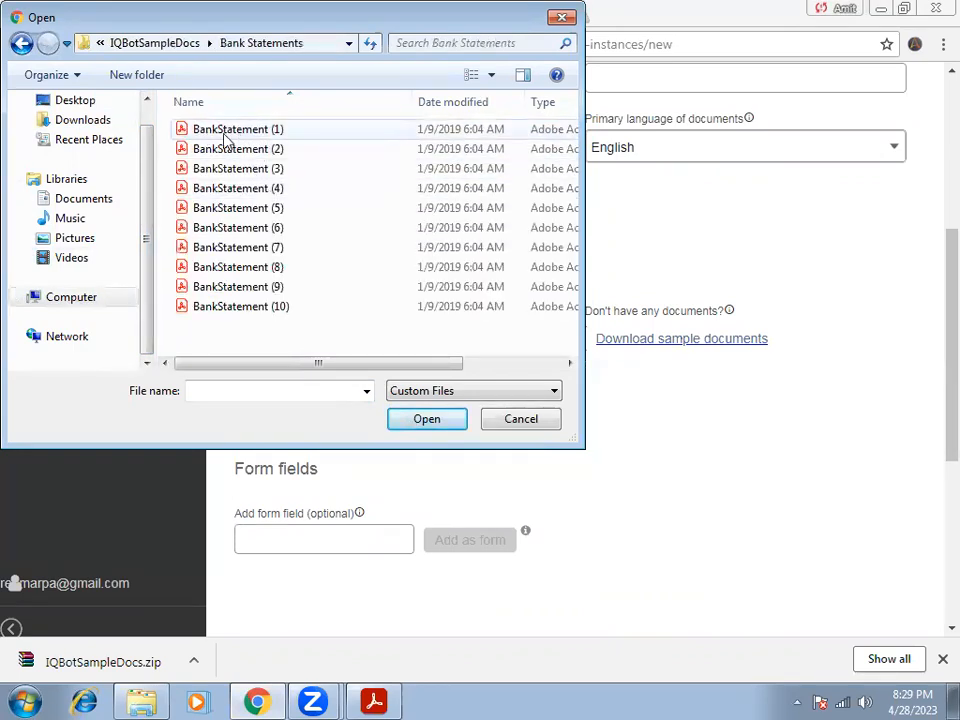
double_click(231, 133)
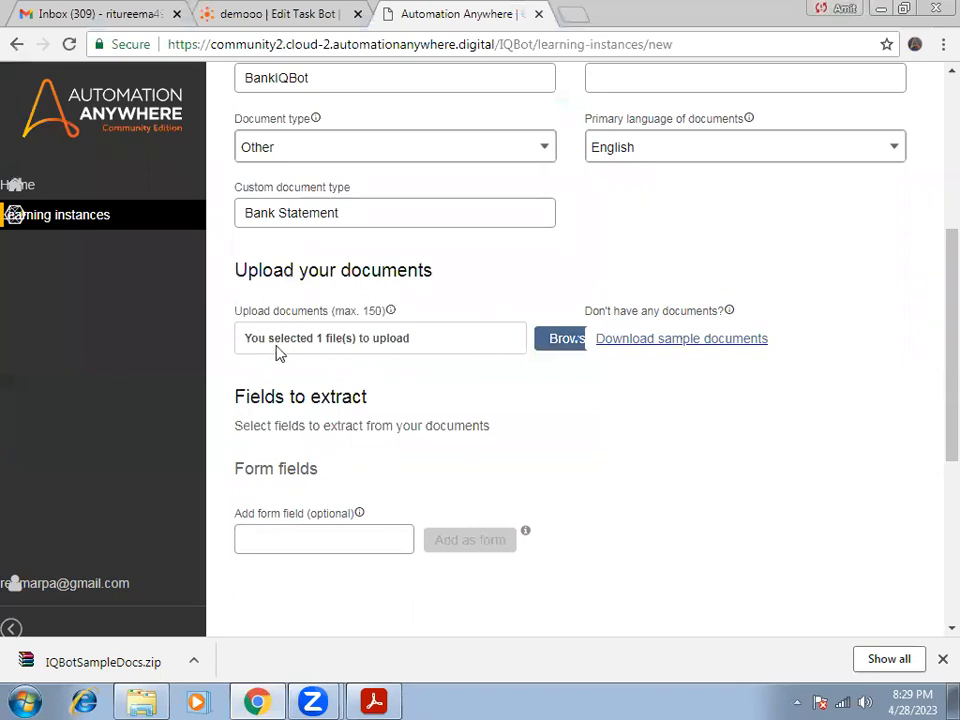
Copy the Beginning balance label from the bank statement in Acrobat Reader and add it as a form field in Chrome.
scroll(458, 442, down, 2)
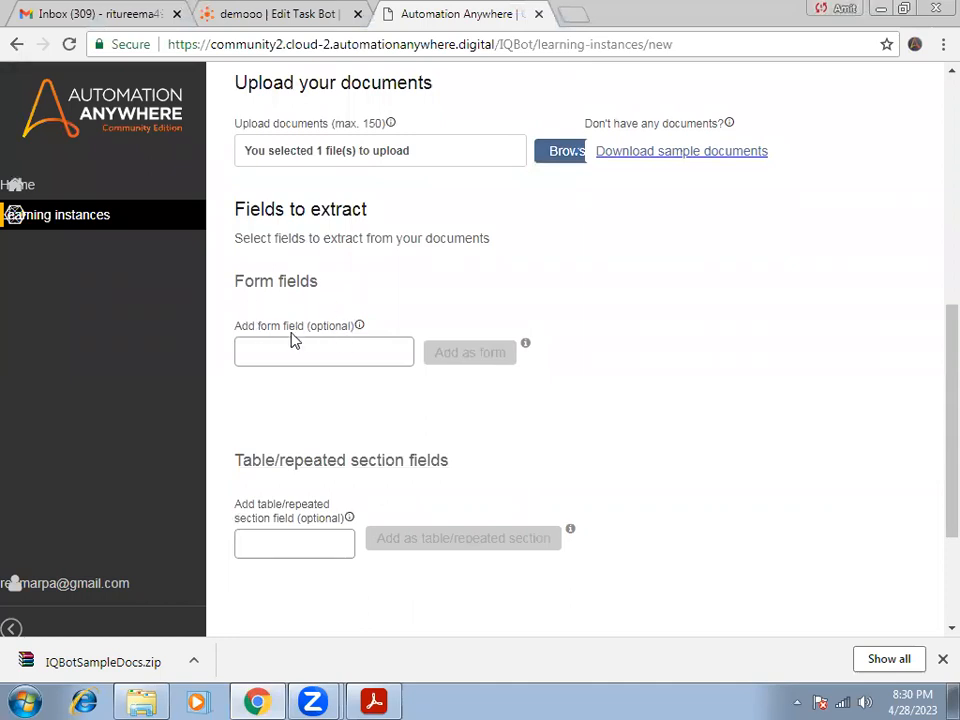
scroll(295, 340, down, 1)
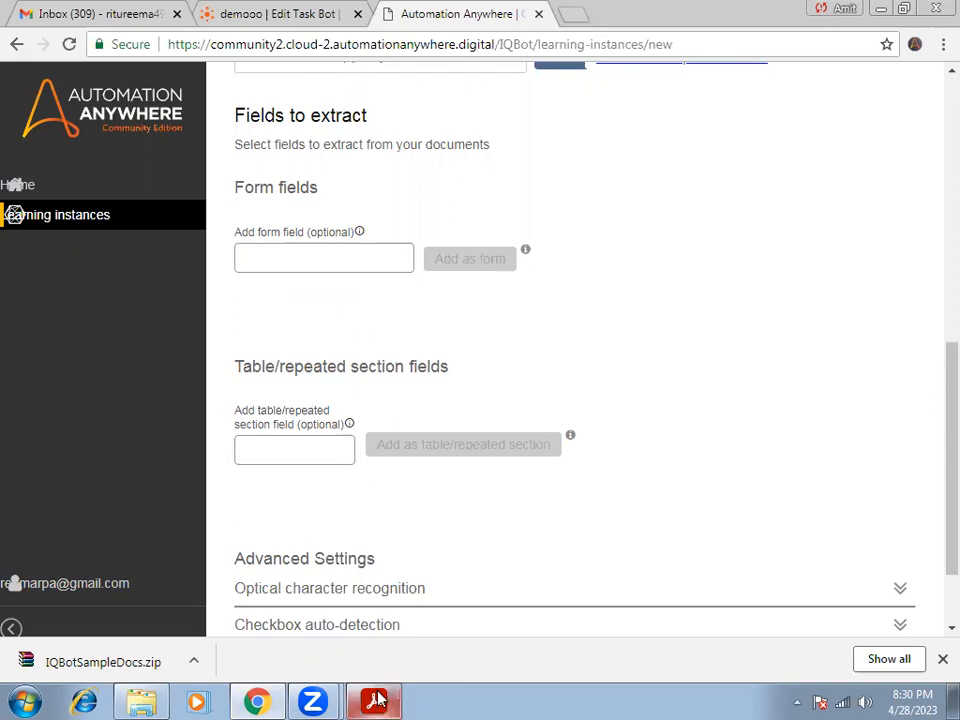
key(alt+Tab)
scroll(296, 467, down, 1)
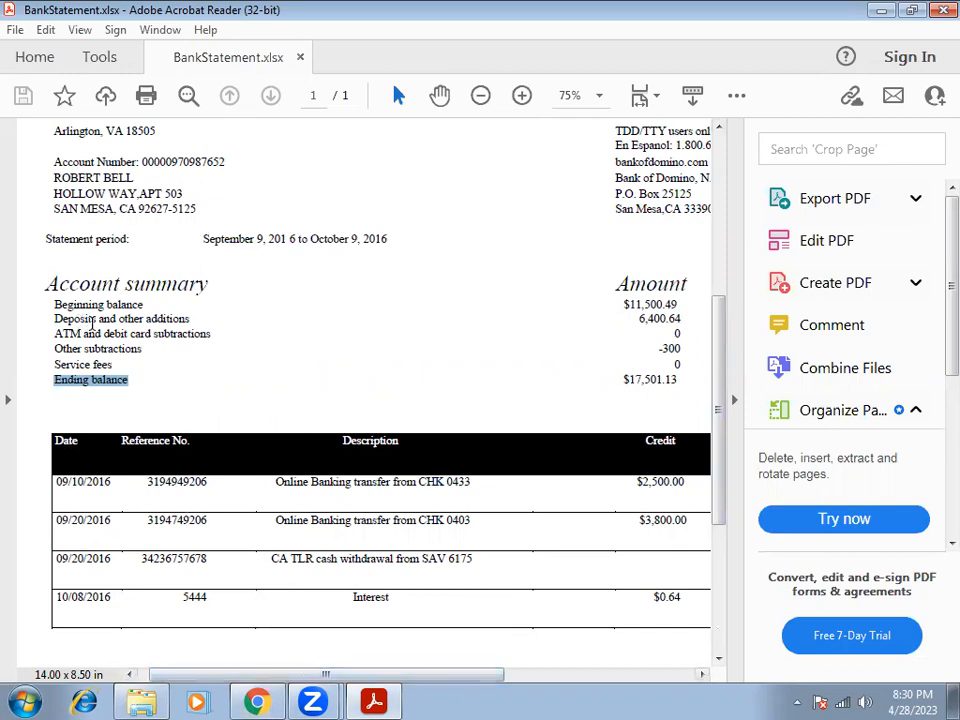
click(374, 700)
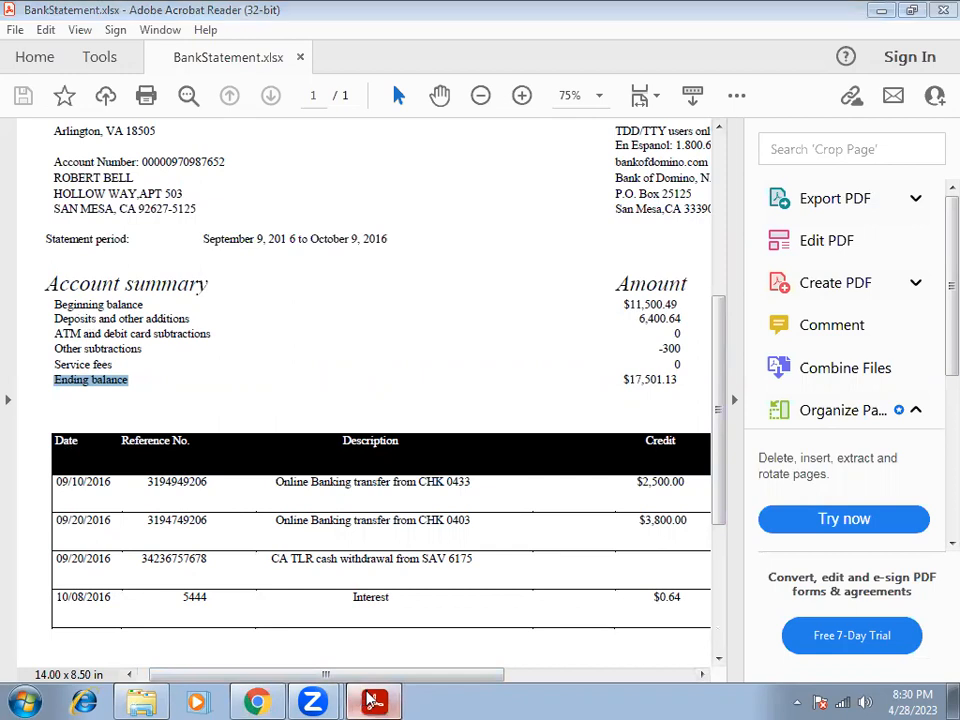
click(374, 700)
drag(140, 305, 54, 305)
key(ctrl+c)
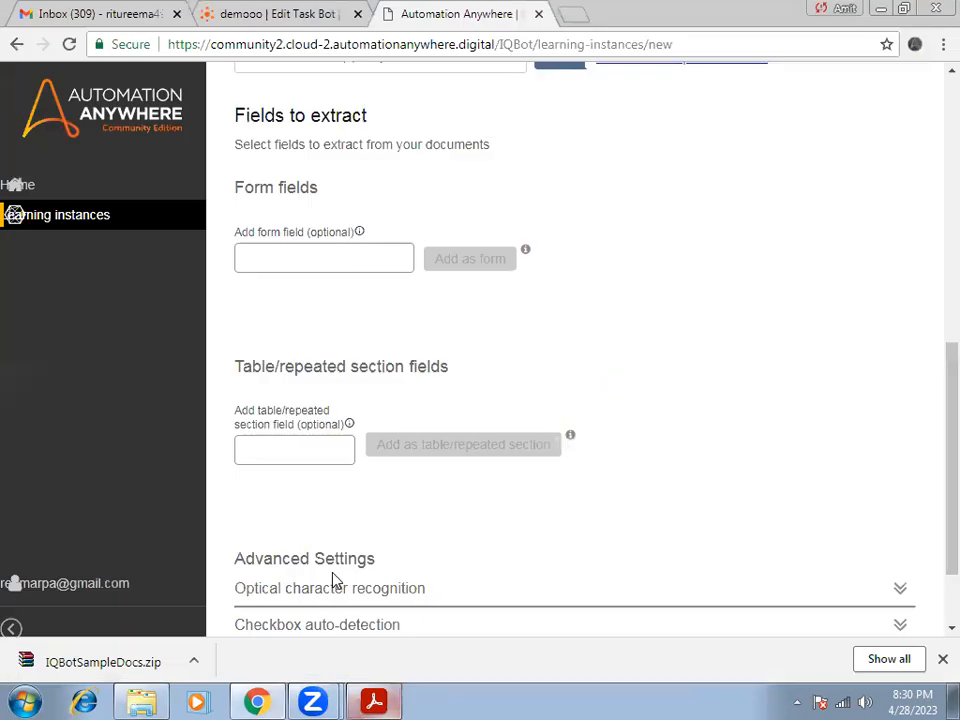
click(390, 698)
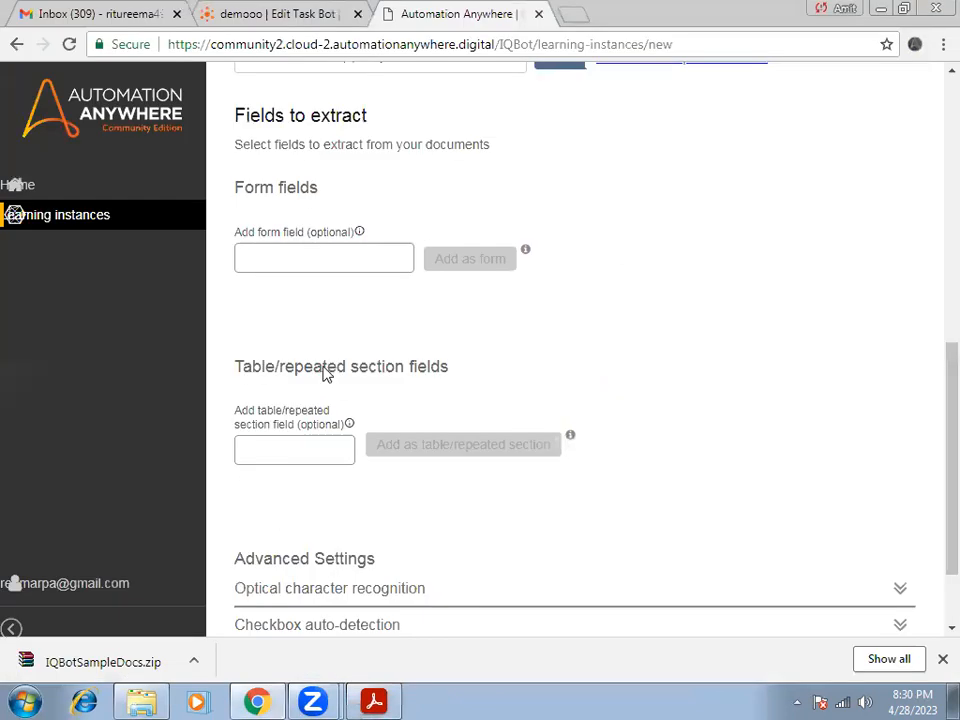
click(273, 262)
key(ctrl+v)
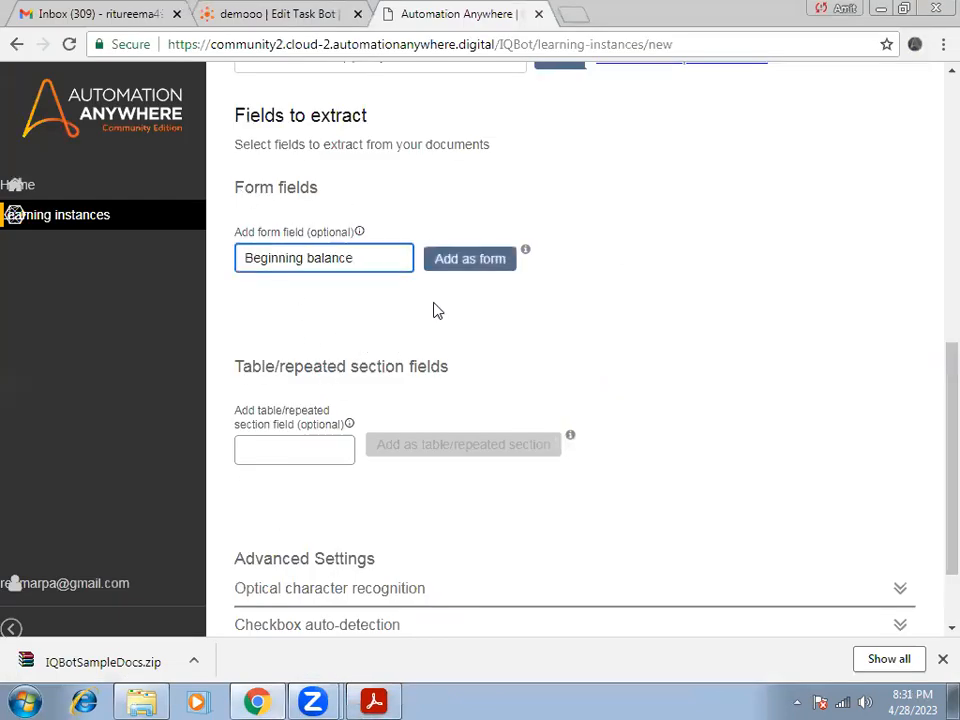
click(462, 265)
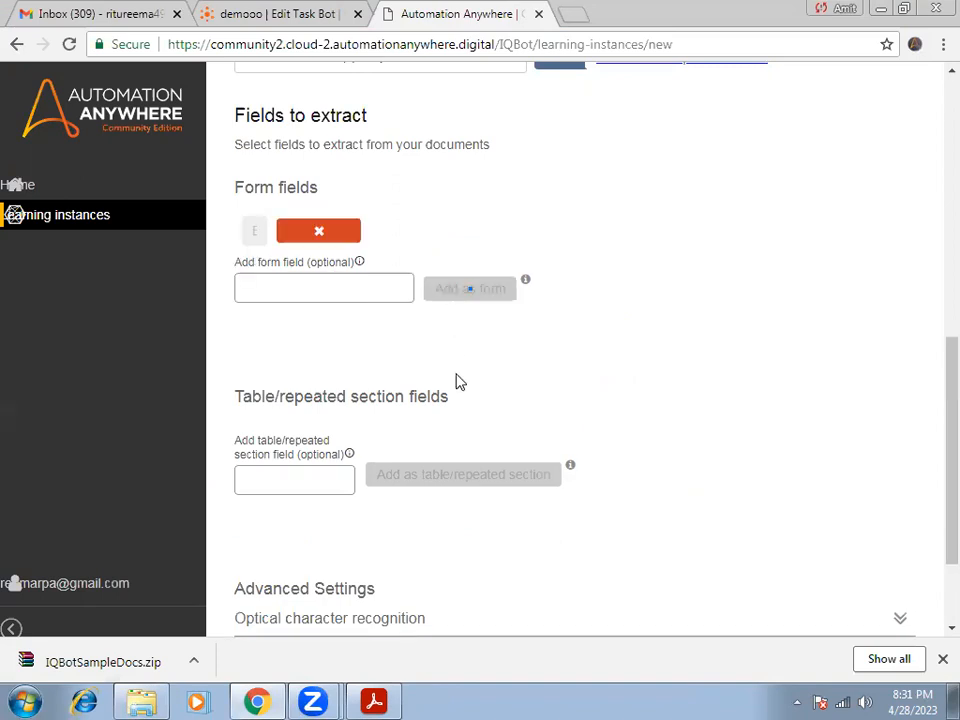
Copy the Ending balance label from the bank statement in Acrobat Reader and add it as a form field in Chrome.
click(322, 287)
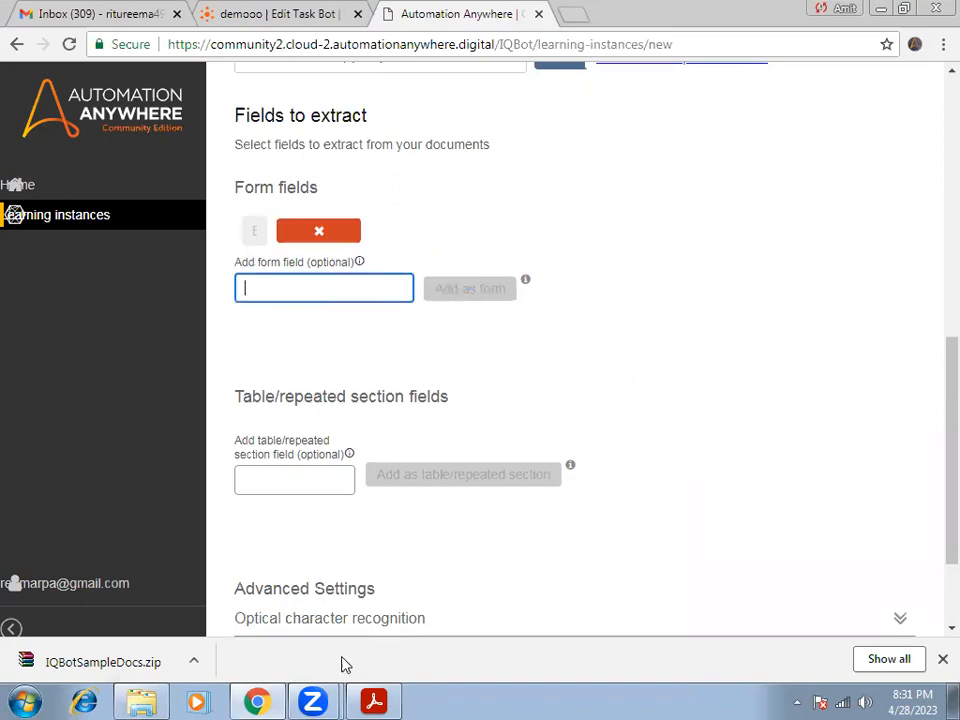
click(380, 700)
drag(131, 379, 57, 381)
key(ctrl+c)
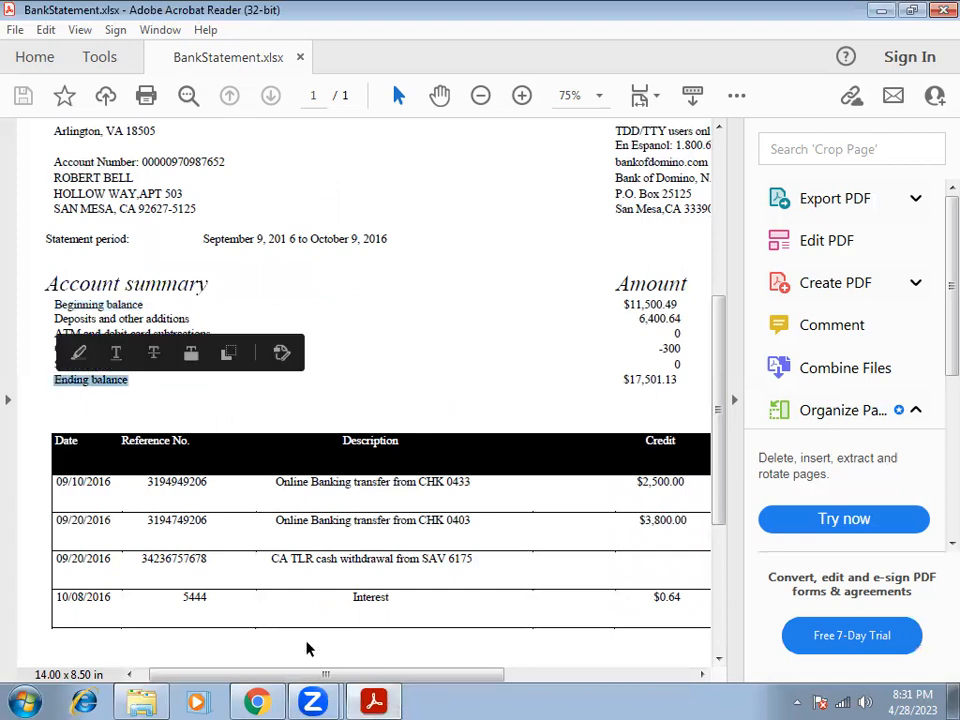
click(376, 701)
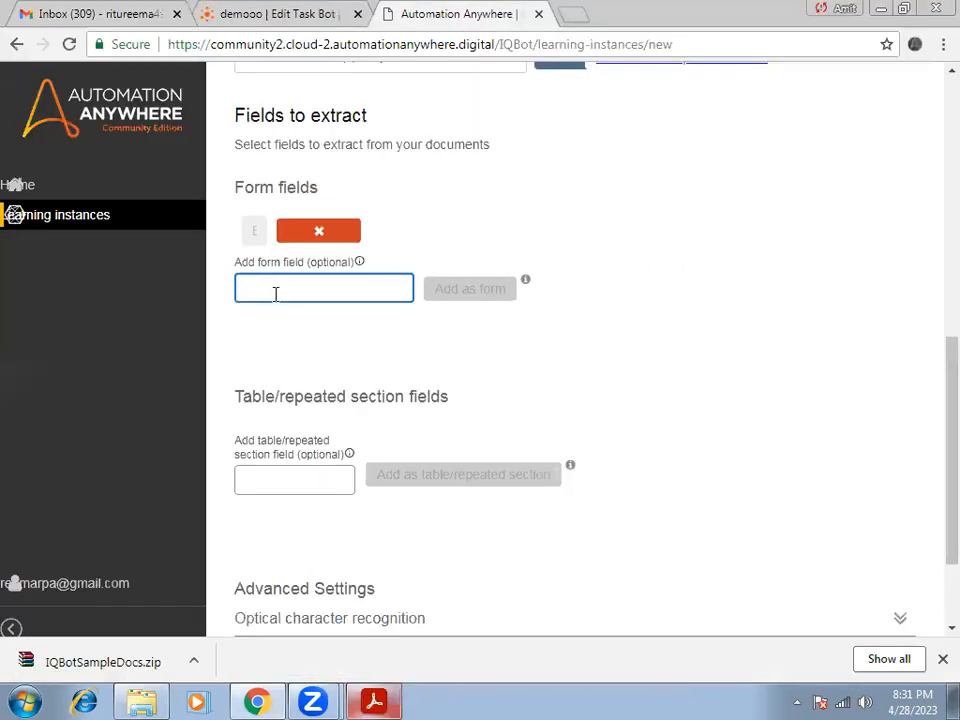
key(ctrl+v)
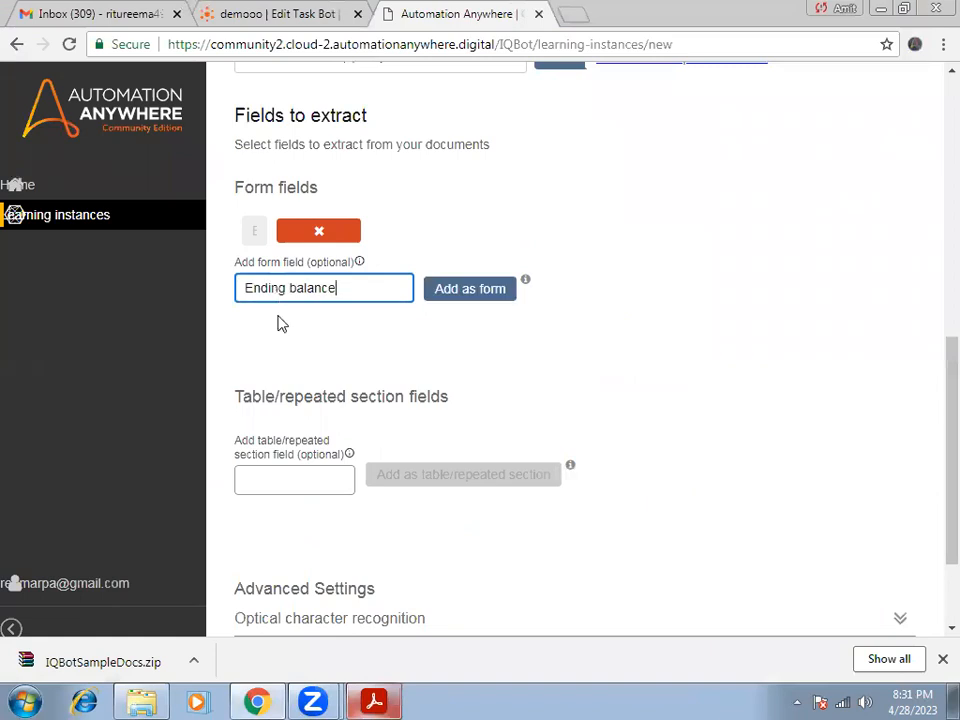
click(456, 300)
Copy the Date column heading from the statement's transaction table in Acrobat Reader and add it as a table/repeated section field in Chrome.
scroll(479, 421, down, 2)
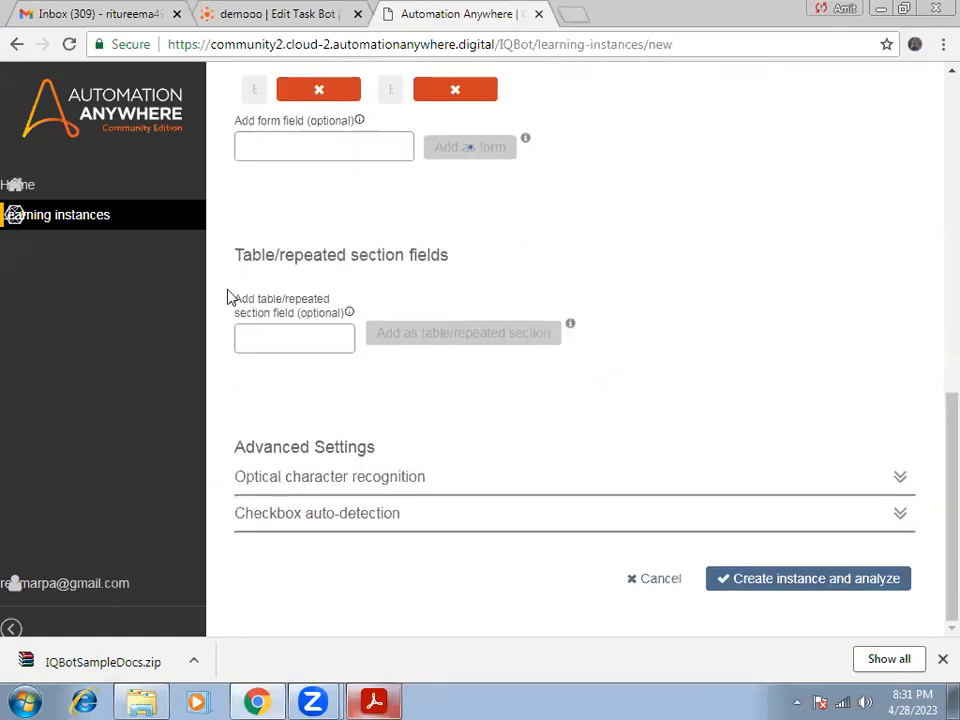
scroll(345, 227, up, 3)
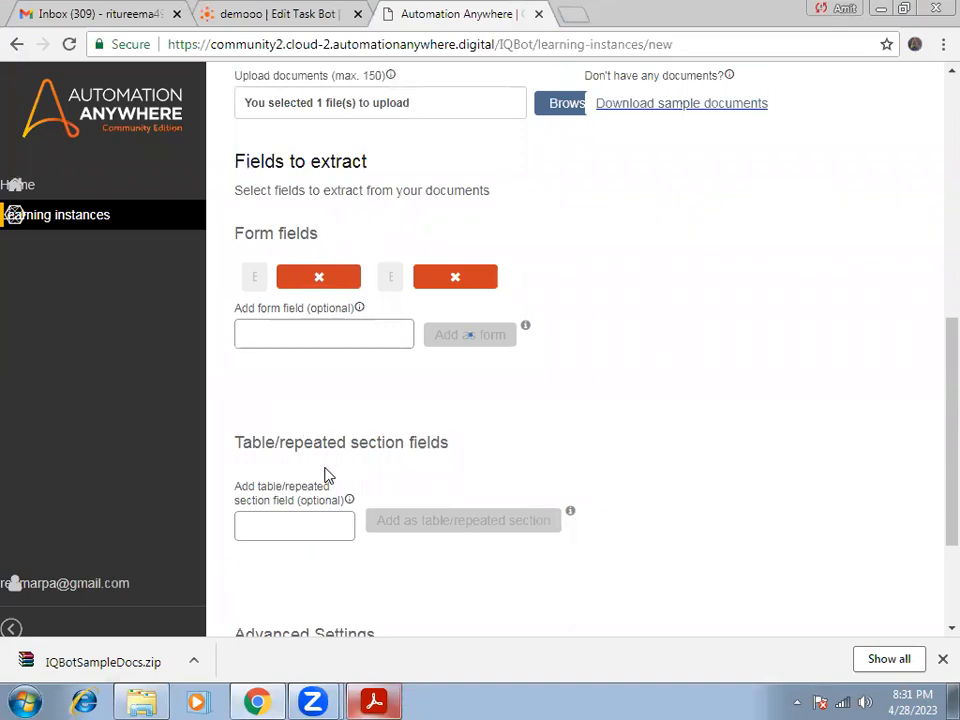
click(321, 519)
scroll(319, 514, down, 2)
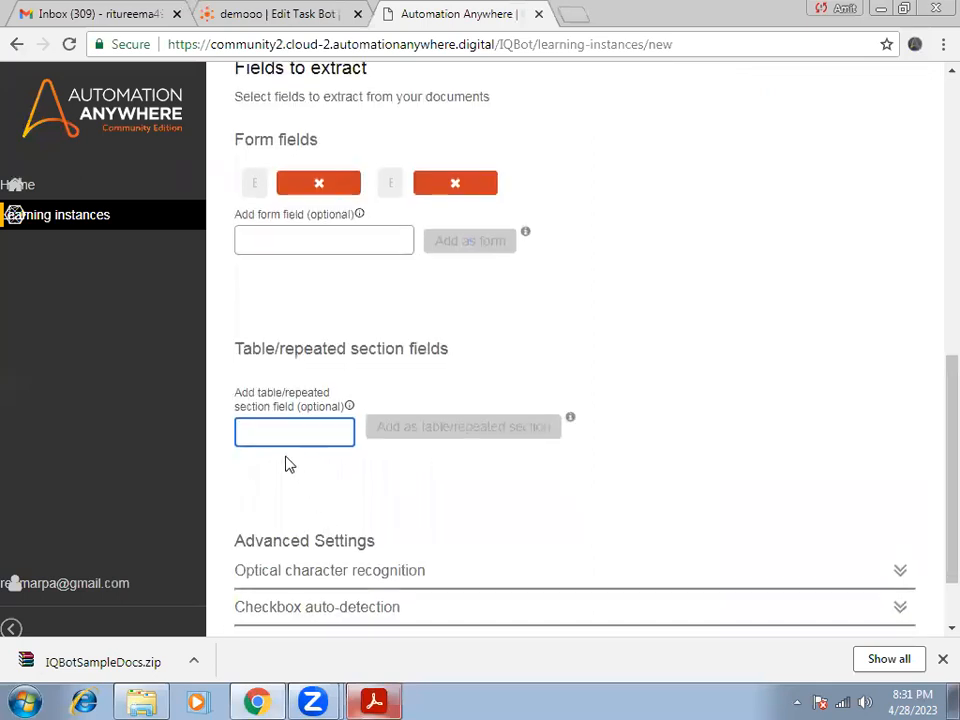
right_click(377, 701)
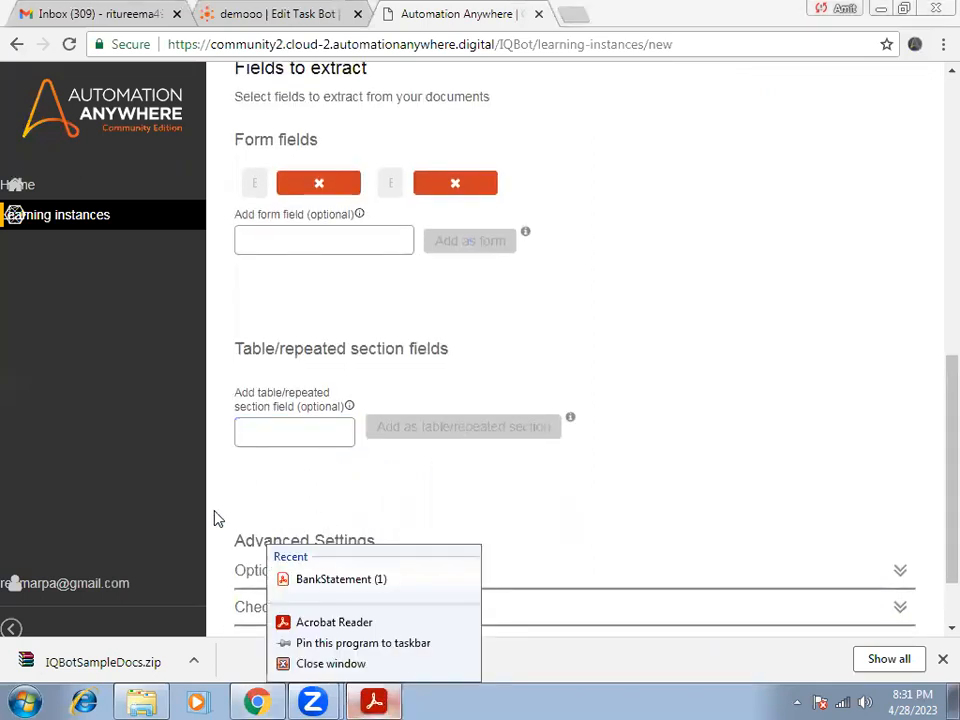
click(374, 701)
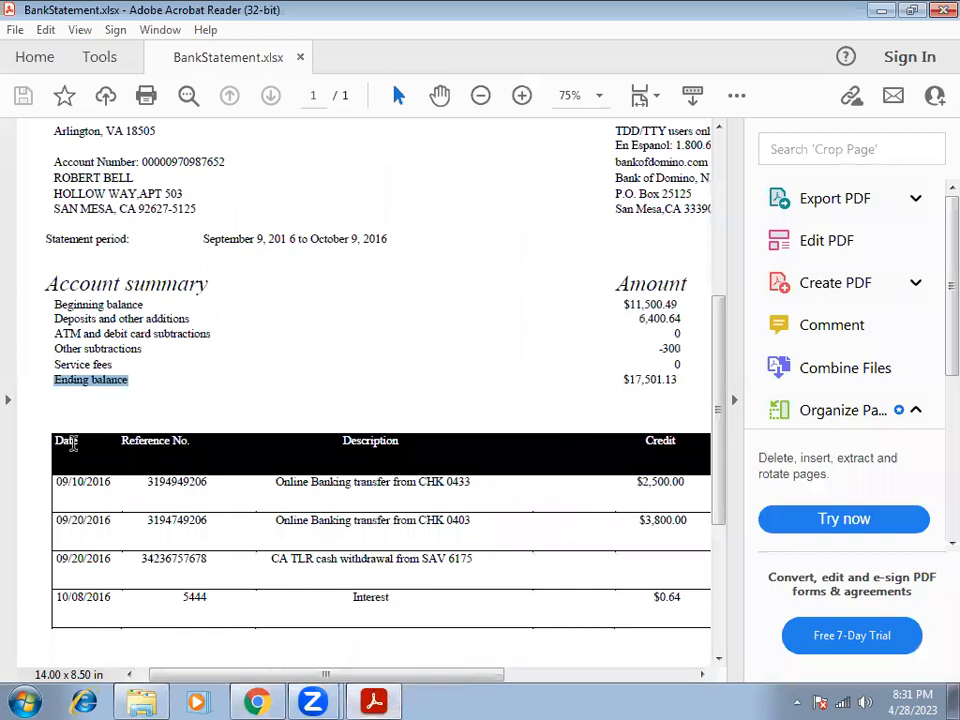
double_click(72, 445)
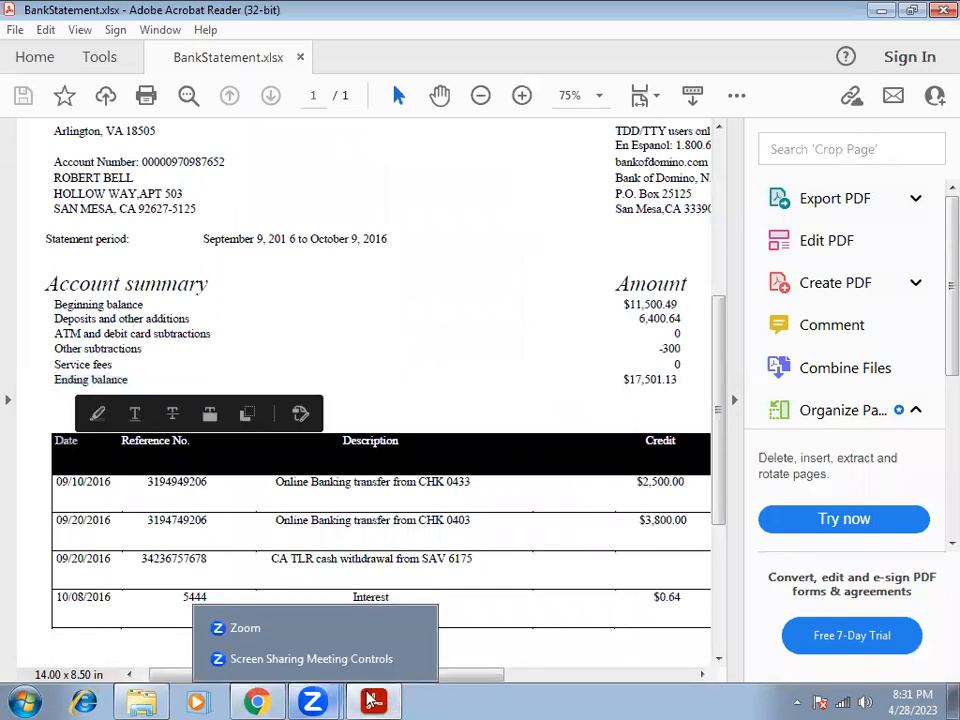
click(374, 701)
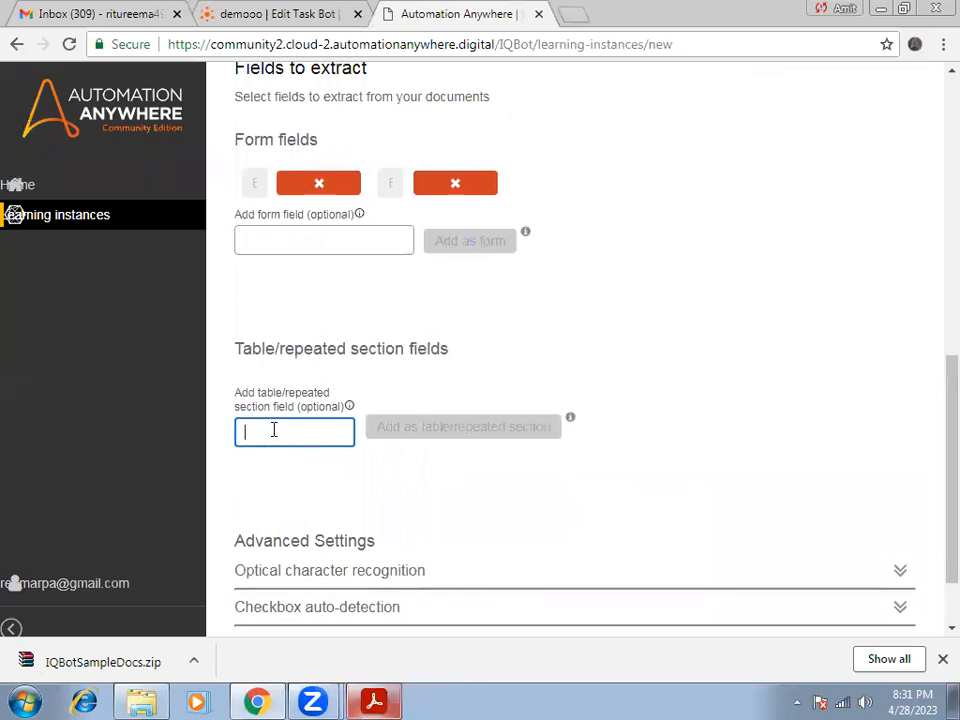
text(Date)
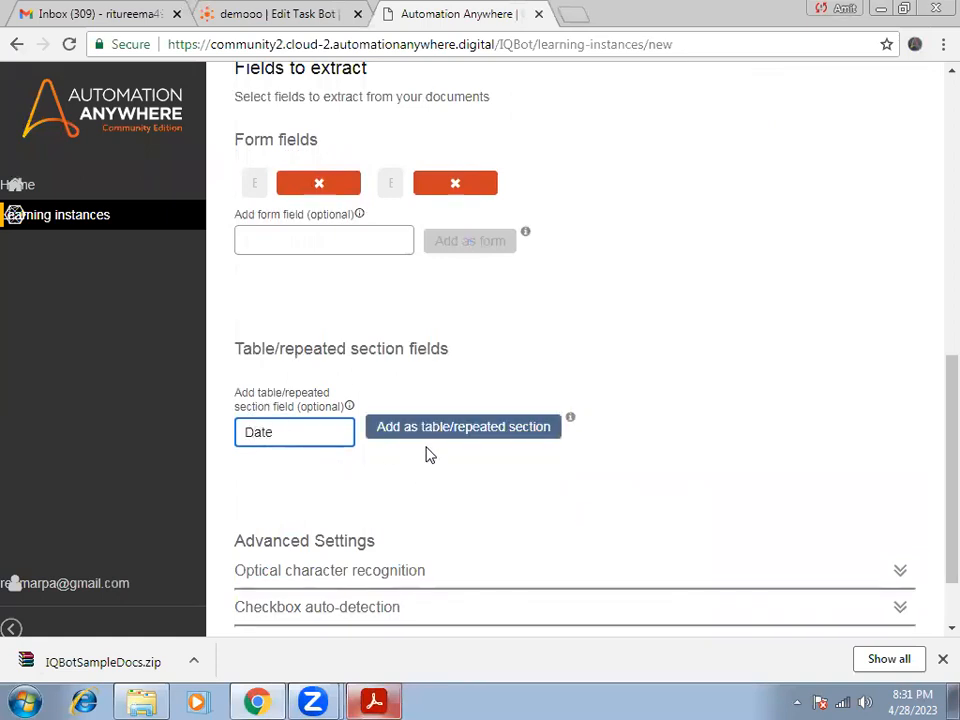
click(427, 441)
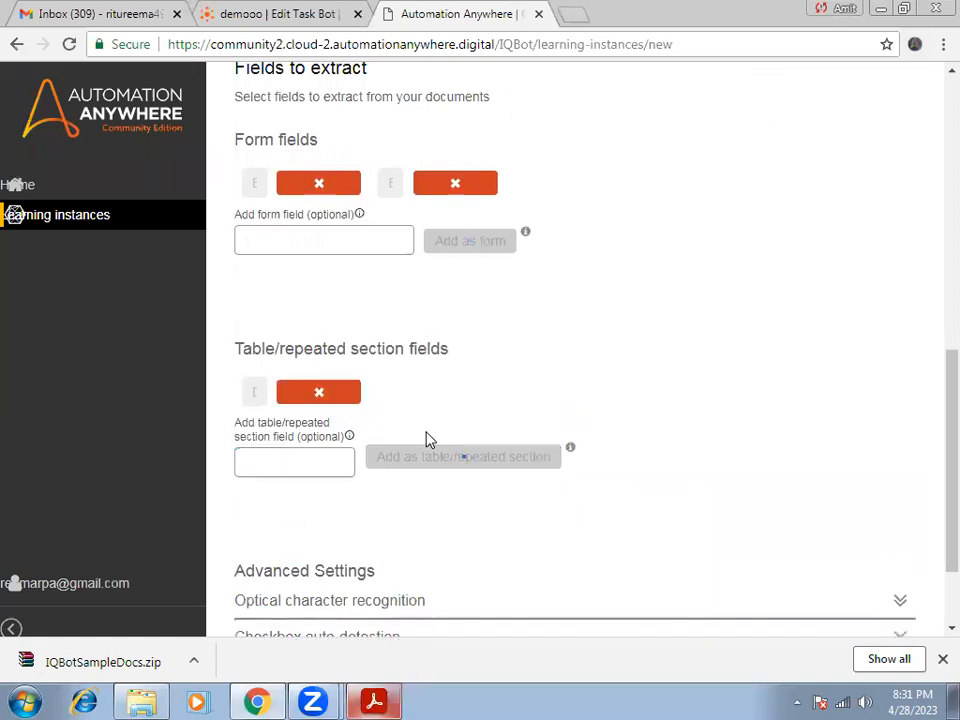
Copy the Reference No. column heading from Acrobat Reader and add it in Chrome as the table/repeated section field Reference No, without the period.
click(296, 468)
click(375, 701)
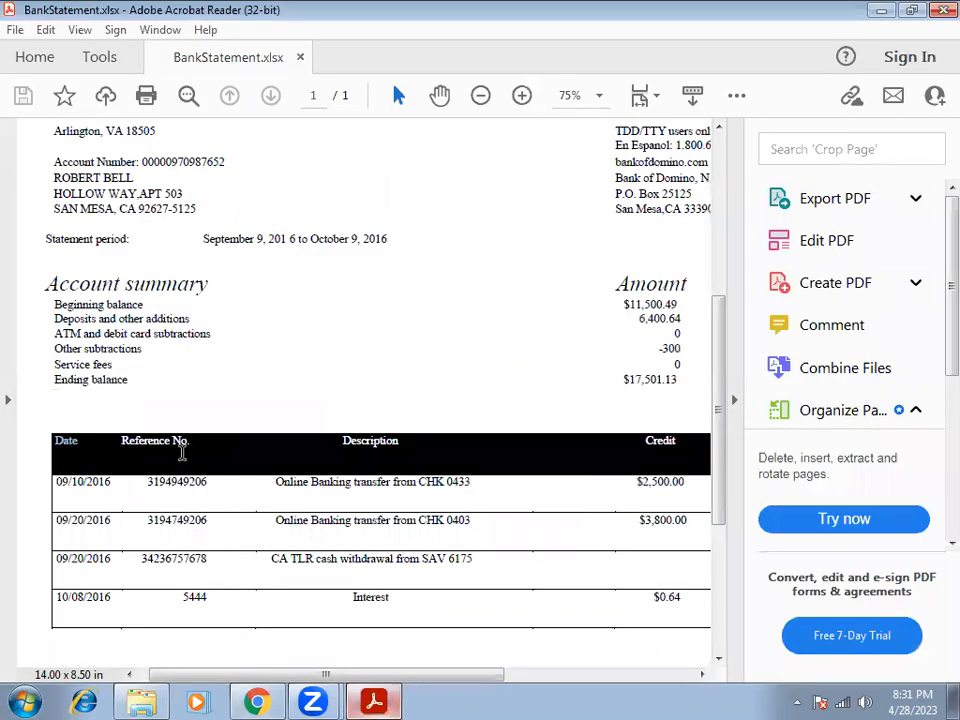
drag(187, 445, 142, 447)
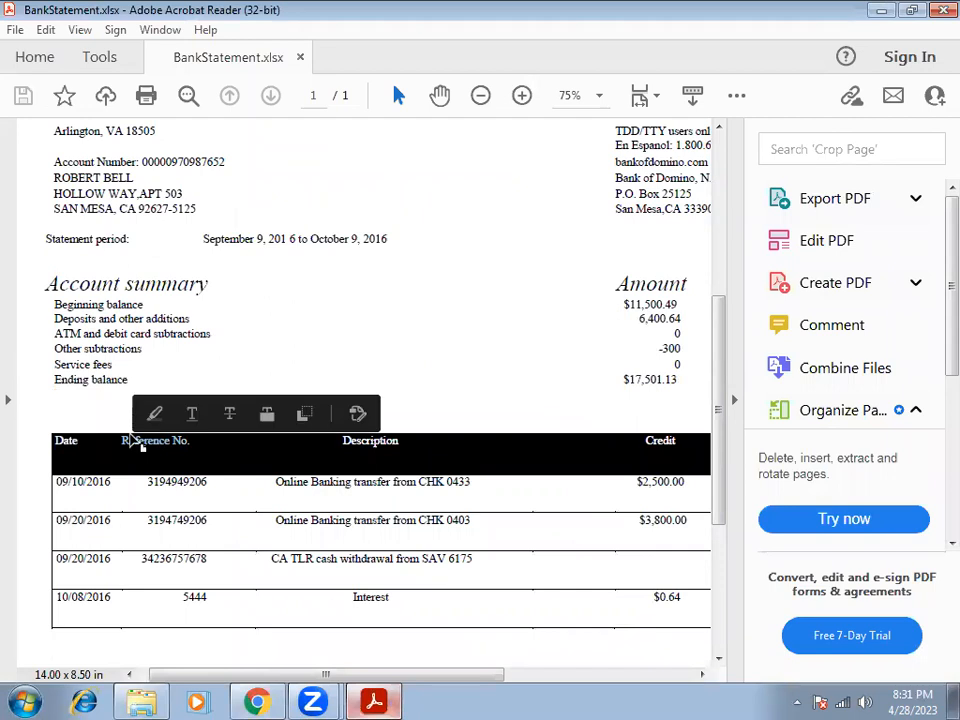
click(375, 701)
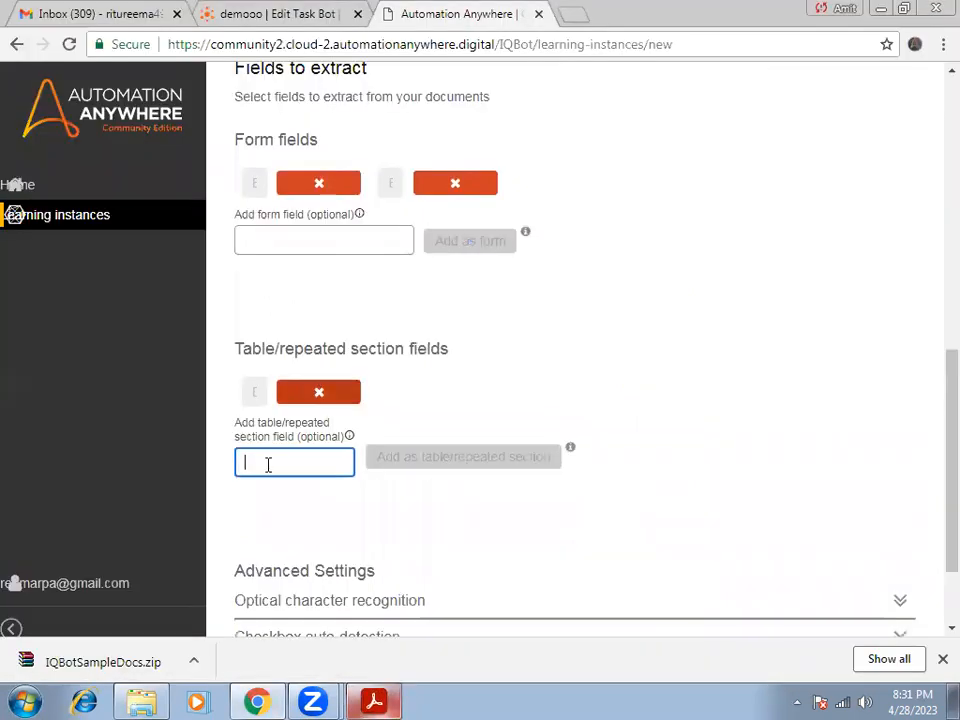
text(Reference No.)
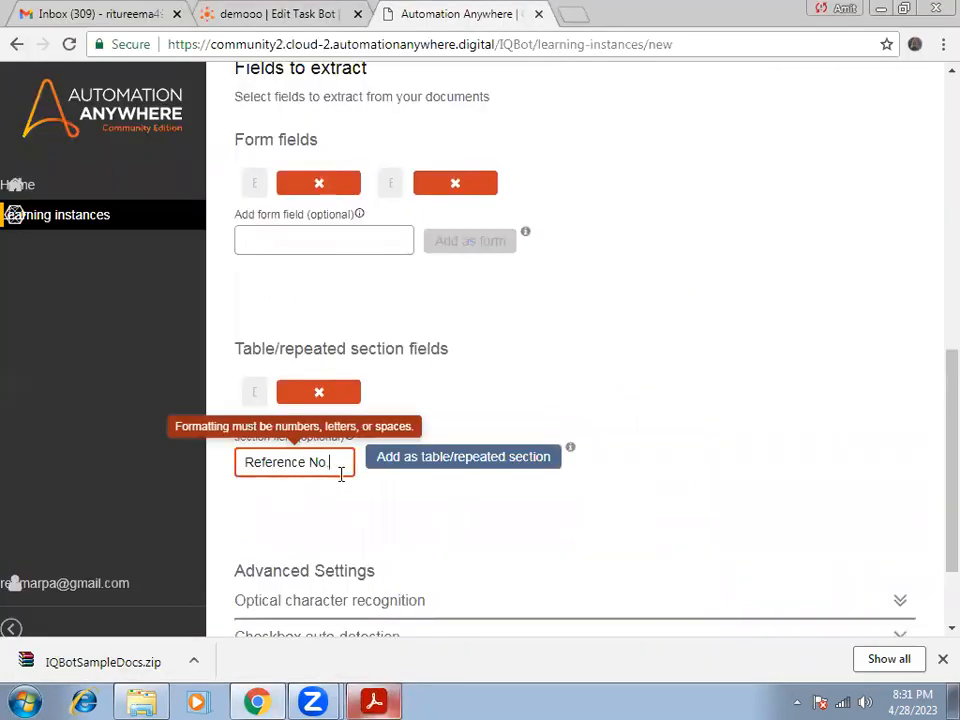
key(BackSpace)
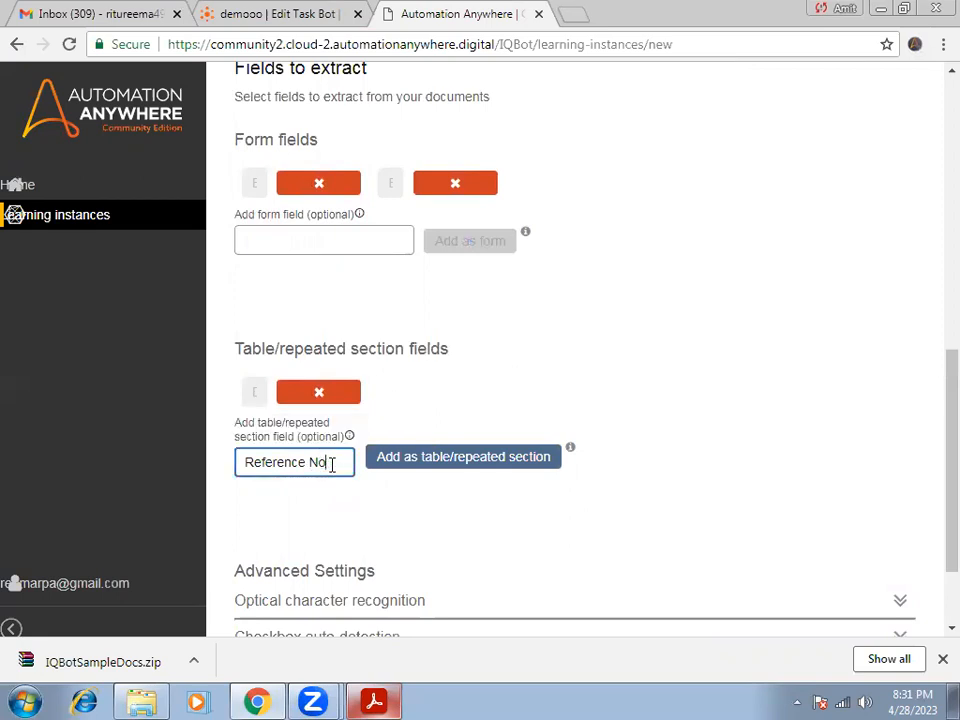
click(424, 466)
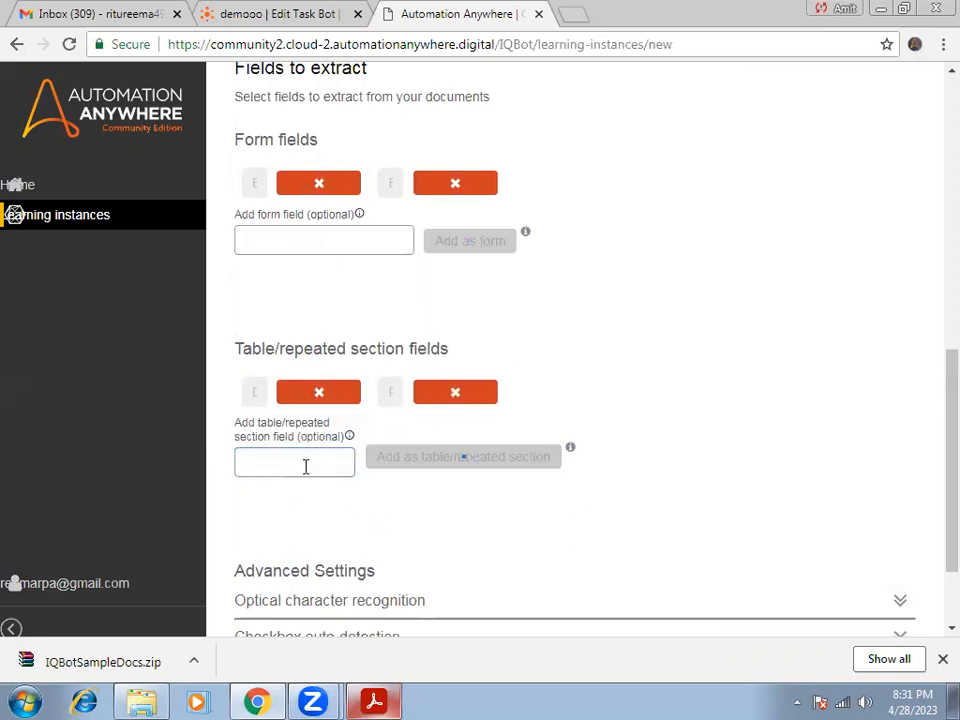
Copy the Balance column heading from the transaction table in Acrobat Reader and add it as a table/repeated section field in Chrome.
right_click(390, 700)
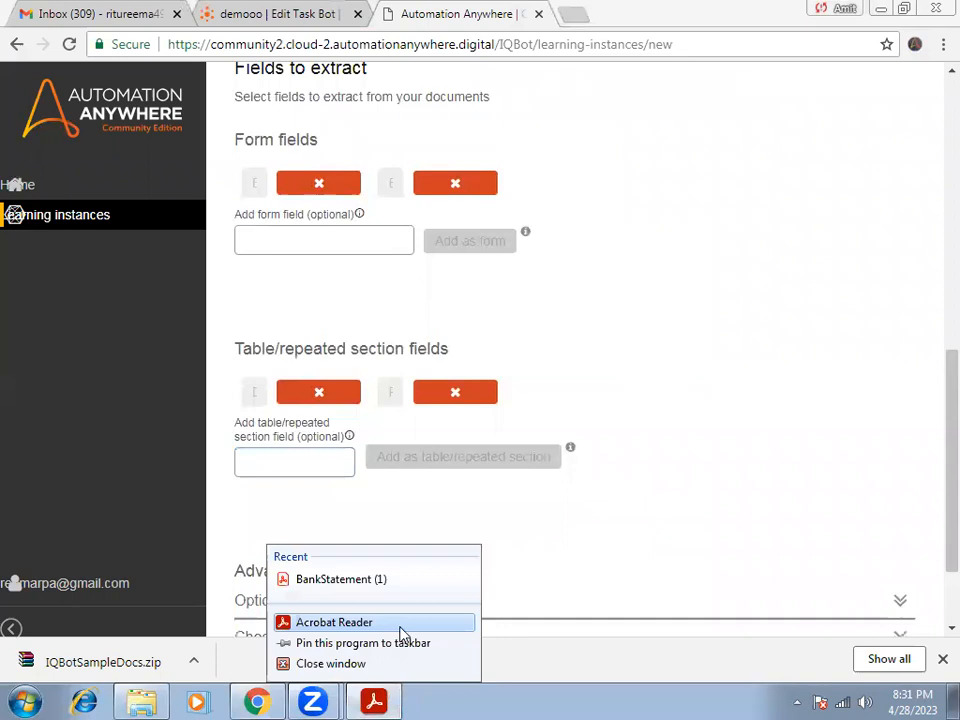
click(380, 698)
drag(480, 676, 594, 675)
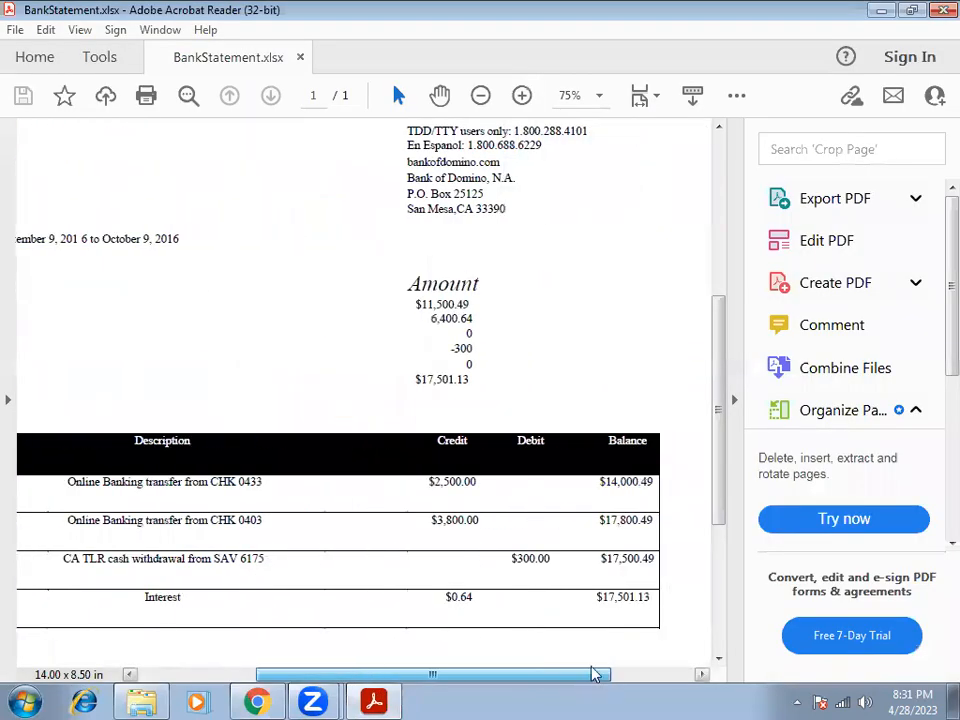
double_click(636, 441)
key(ctrl+c)
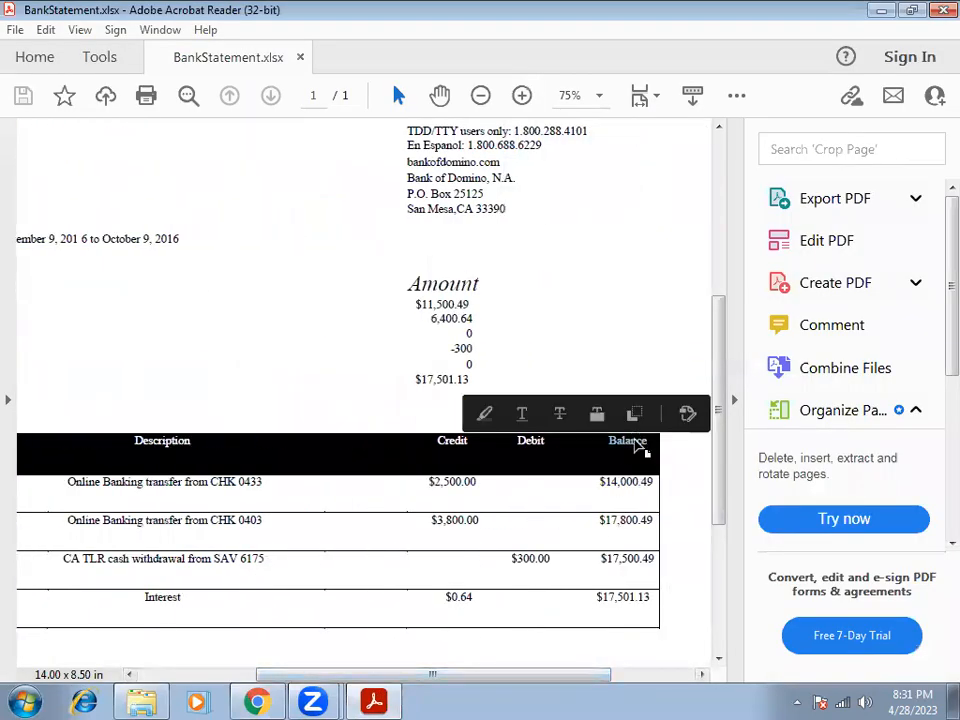
click(376, 700)
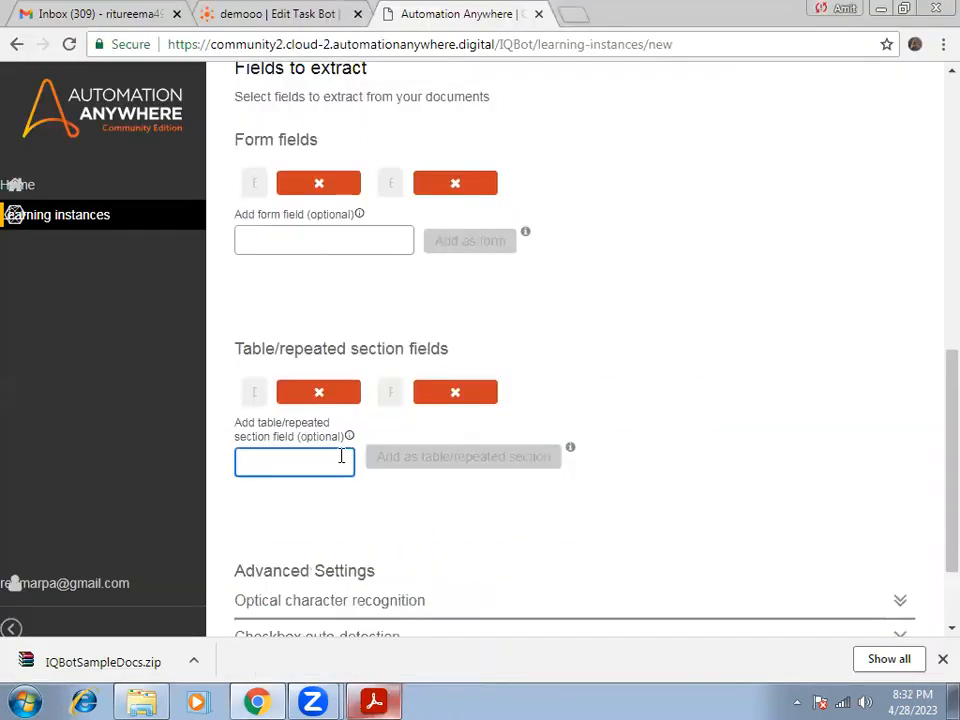
key(ctrl+v)
click(447, 458)
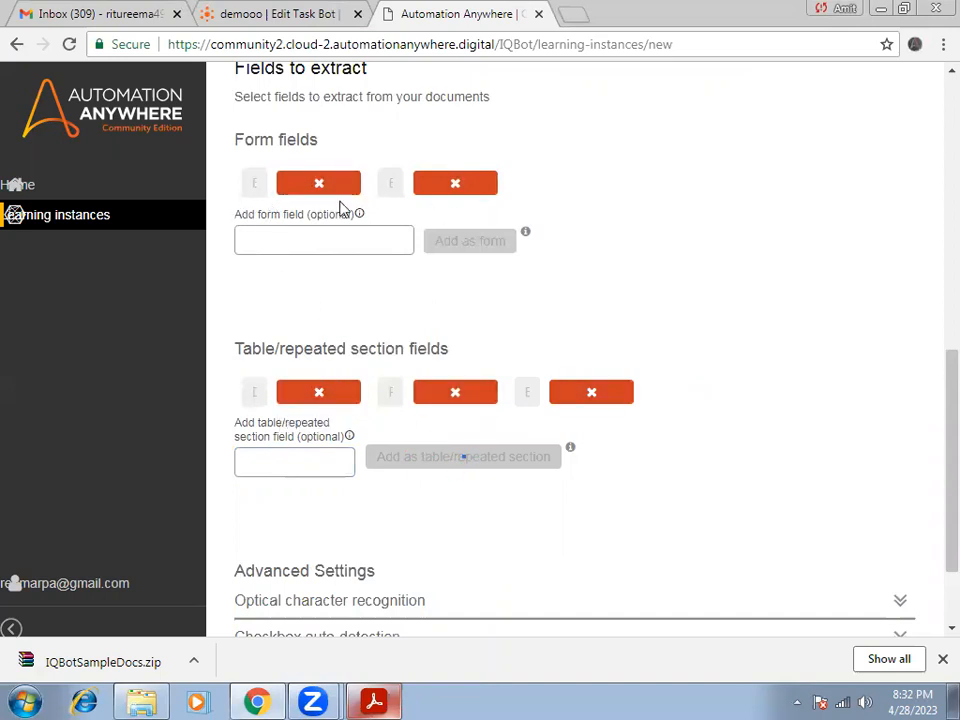
Expand the Optical character recognition section of the advanced settings and review the OCR engine and PDF image options.
scroll(506, 493, down, 2)
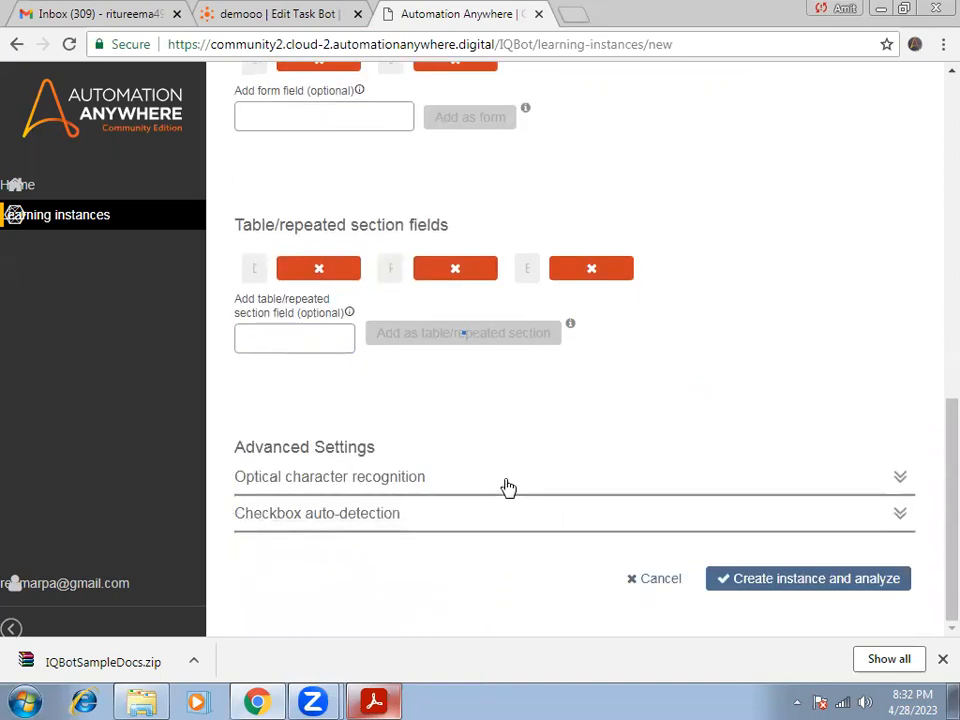
click(366, 495)
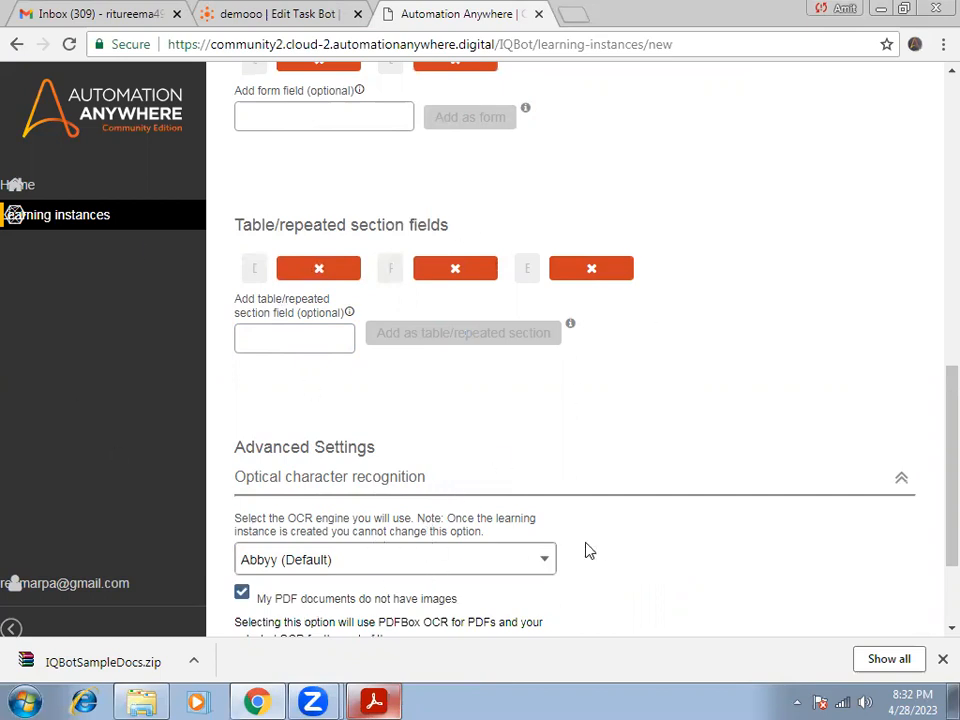
scroll(357, 457, down, 2)
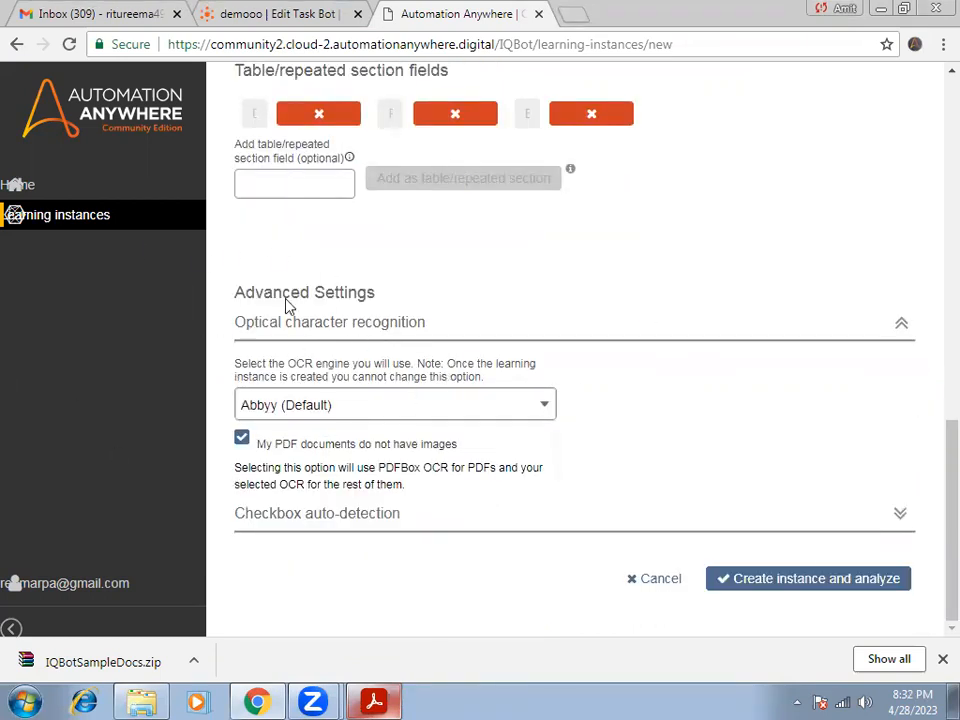
Create the instance and analyze the document using the Abbyy (Default) OCR engine, with the option for PDF documents without images enabled.
click(291, 416)
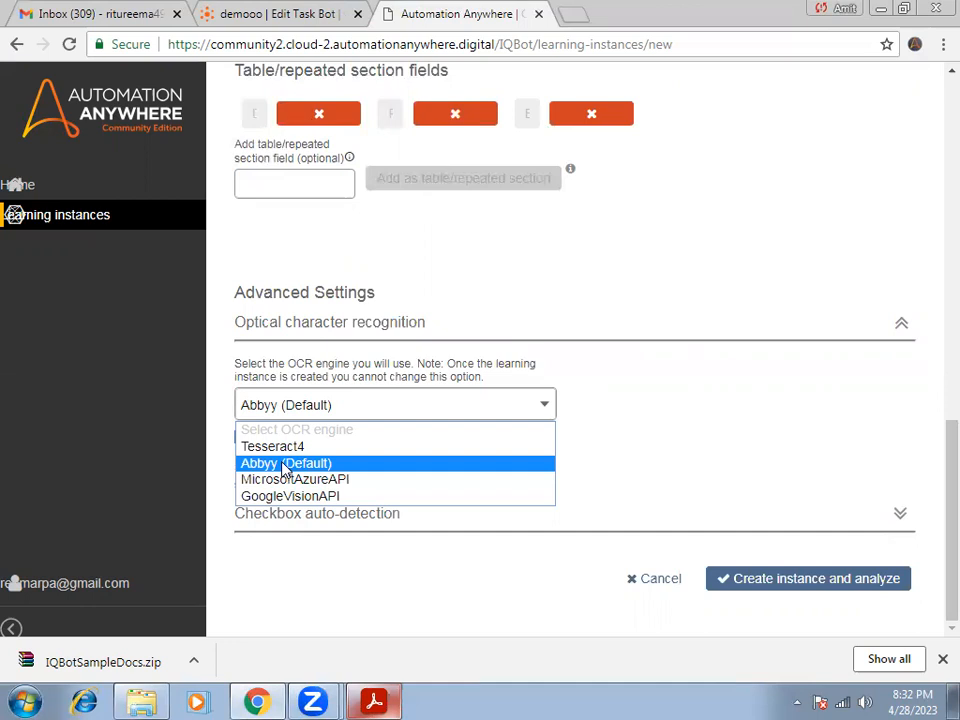
click(285, 466)
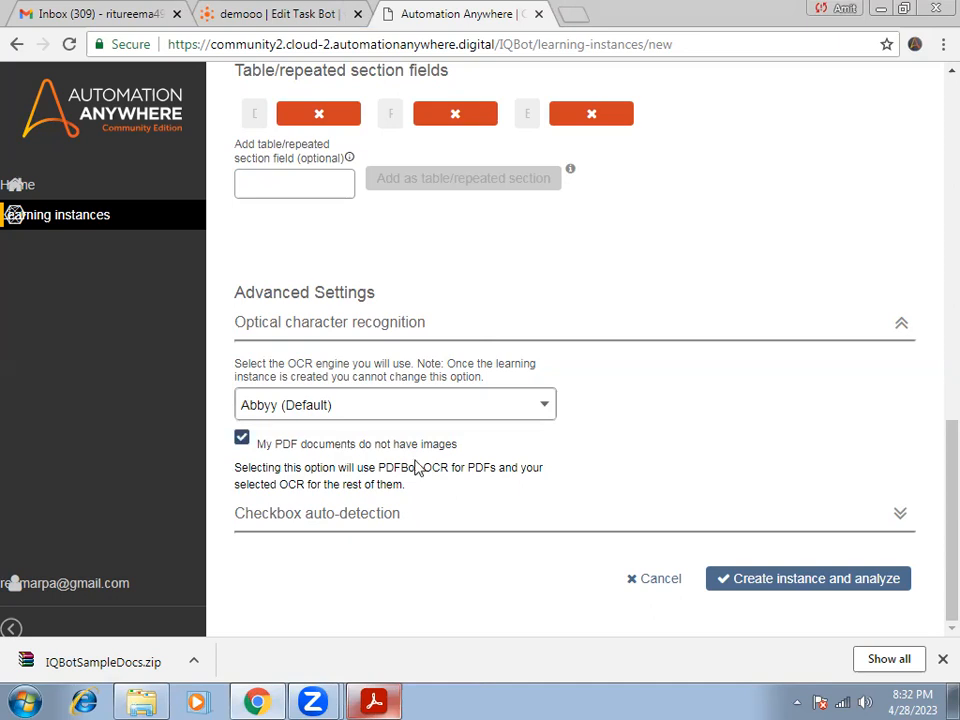
click(242, 442)
click(242, 442)
click(862, 580)
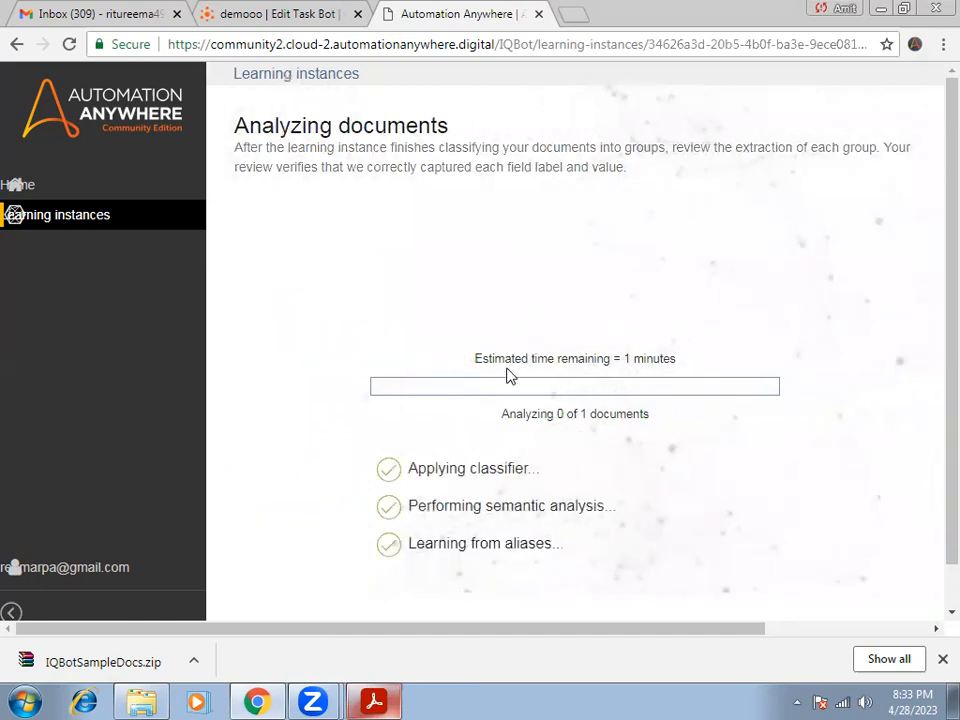
click(940, 661)
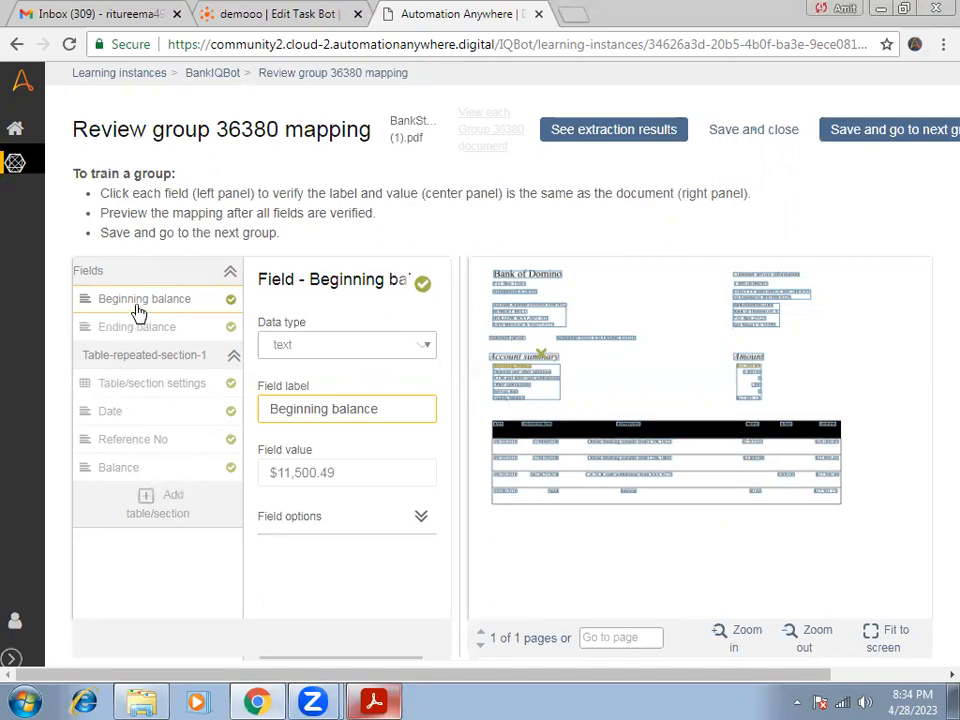
Check the Beginning balance field's label and value against the statement, keeping its data type as text.
click(161, 306)
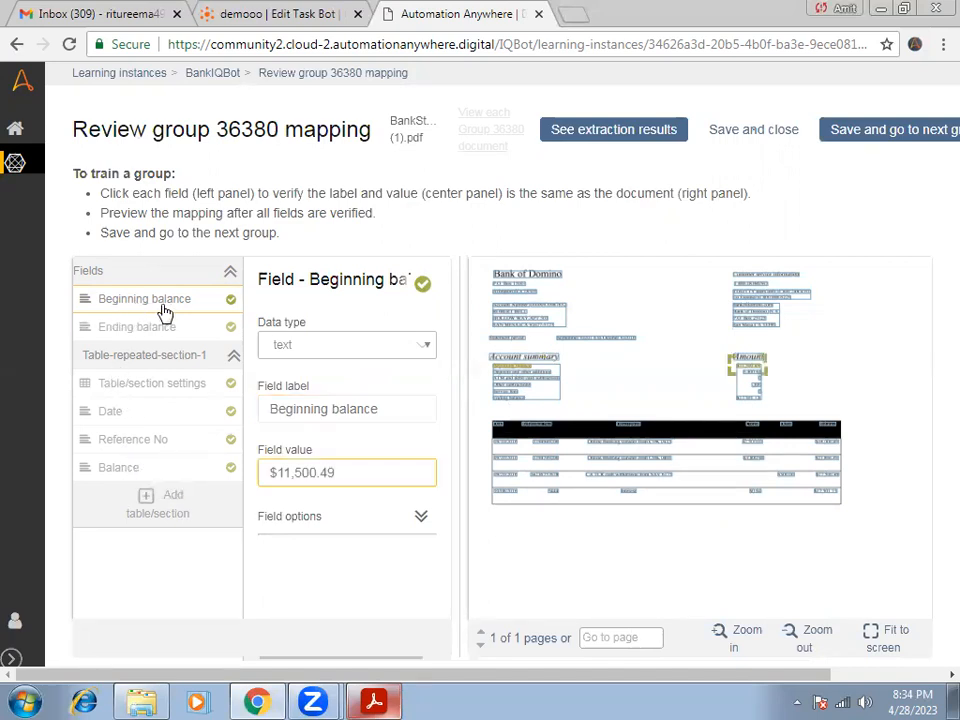
click(296, 354)
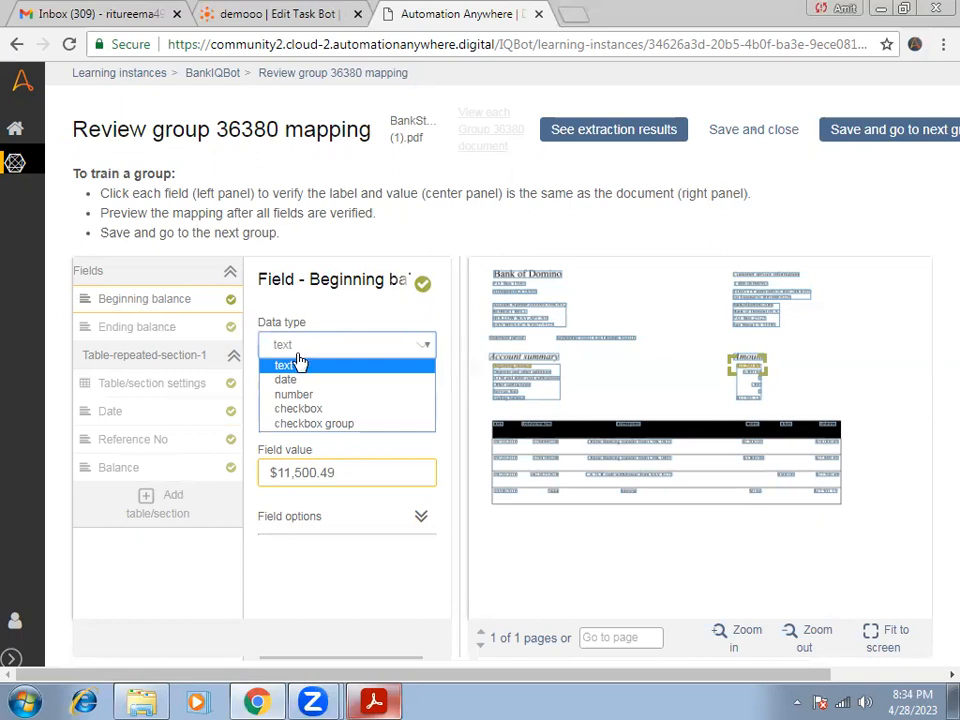
click(296, 364)
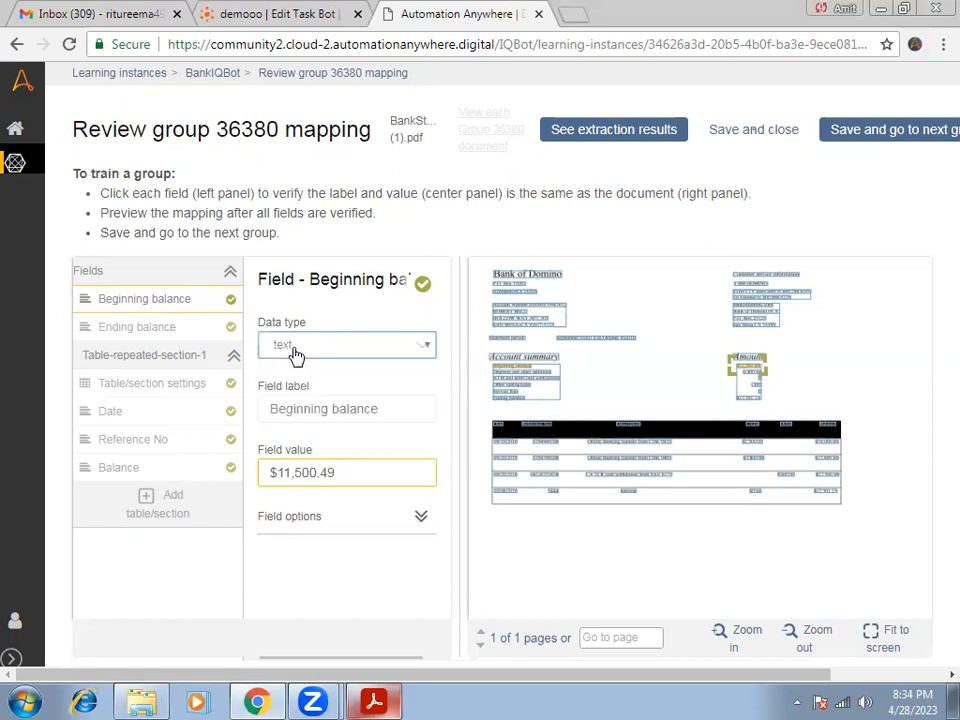
click(291, 350)
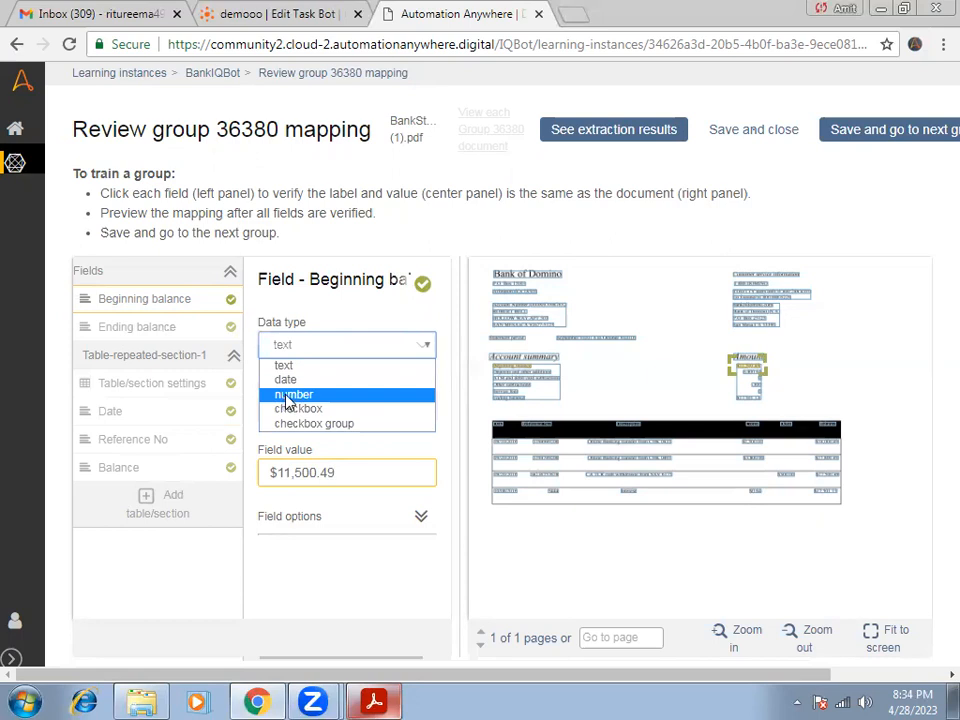
click(296, 347)
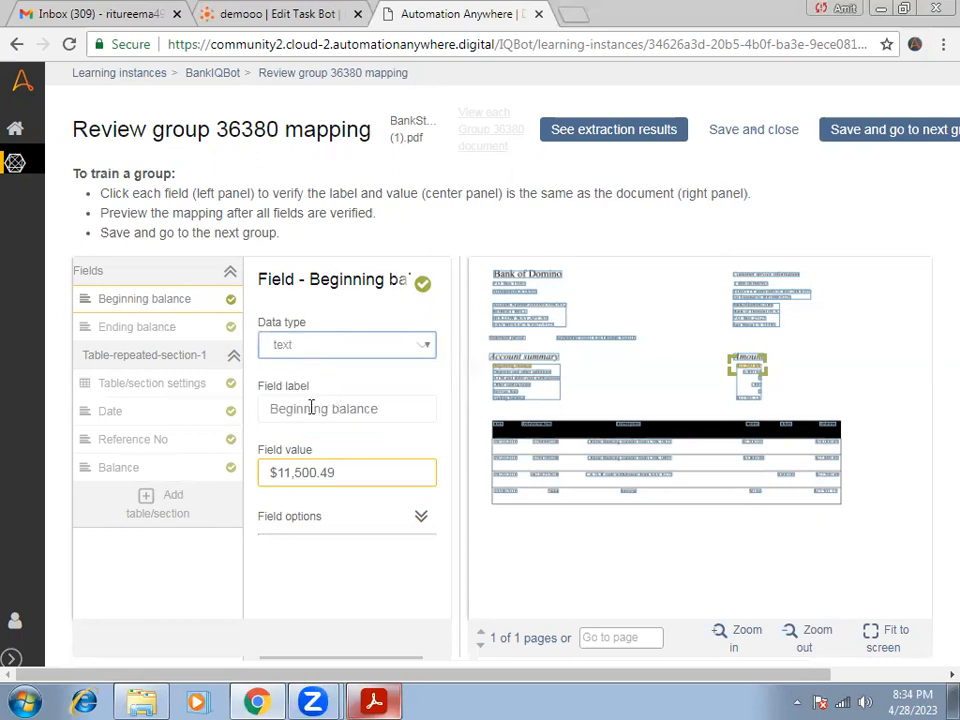
click(412, 405)
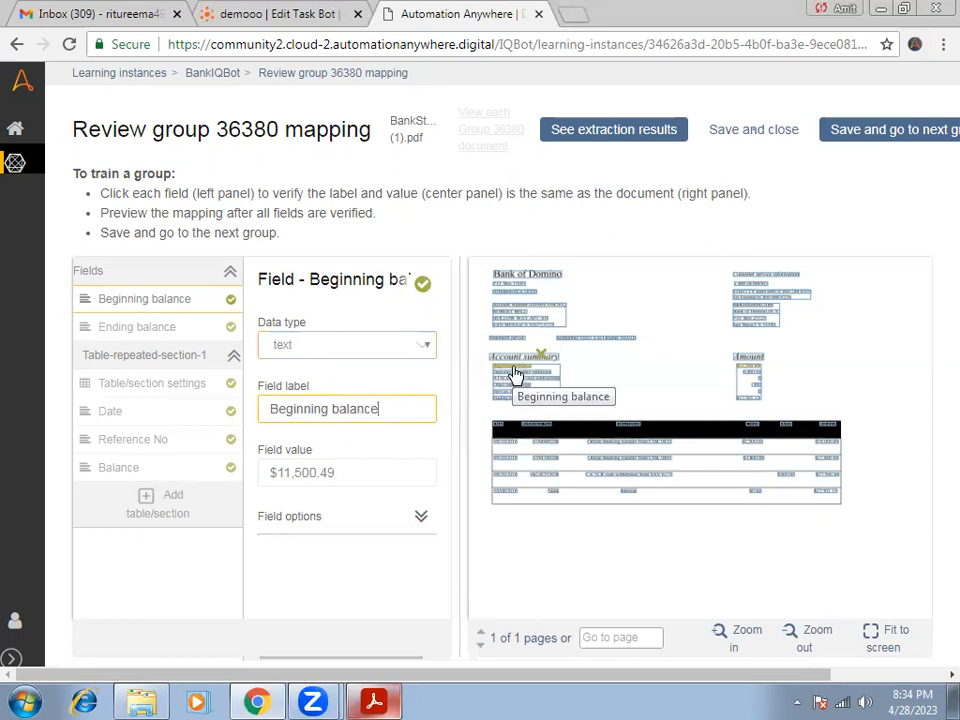
click(355, 467)
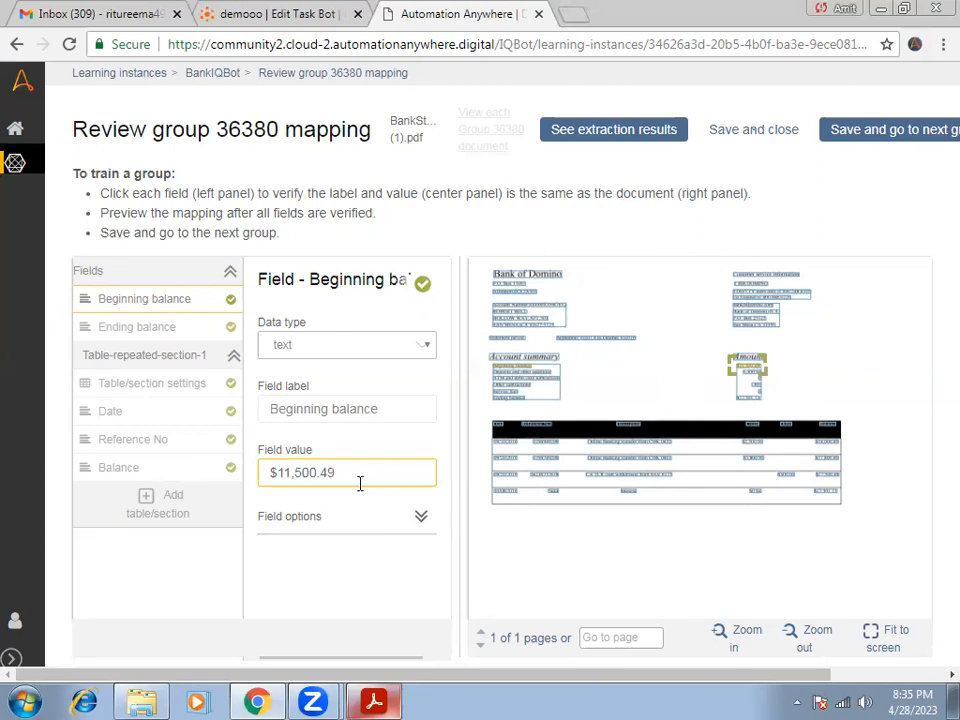
Mark the Beginning balance field as Optional and look over its validation pattern and logic settings.
click(421, 521)
scroll(429, 553, down, 2)
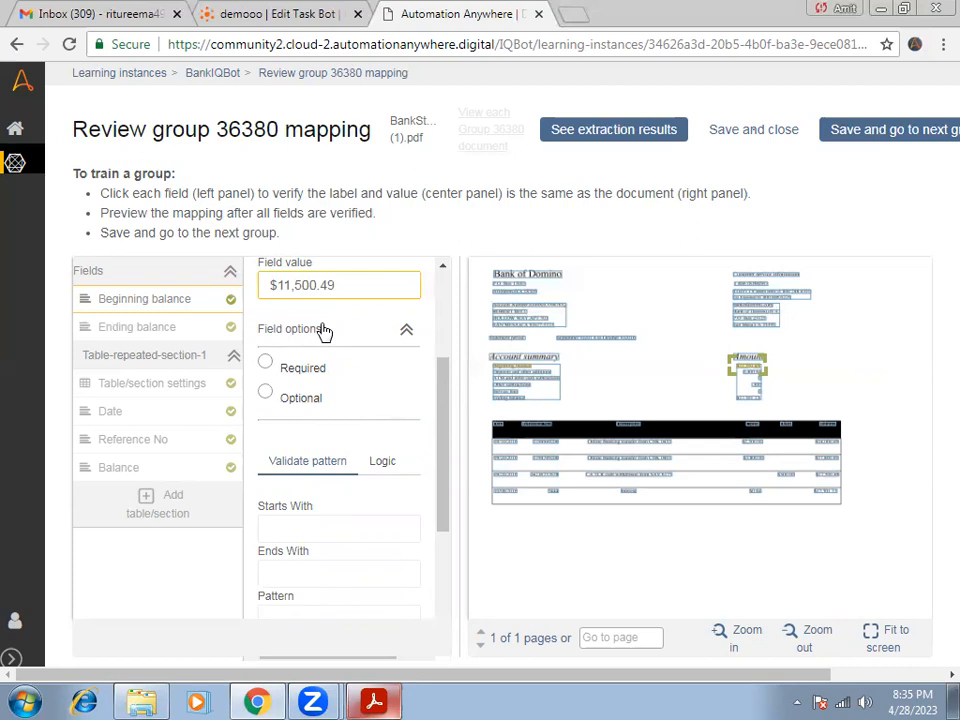
click(318, 400)
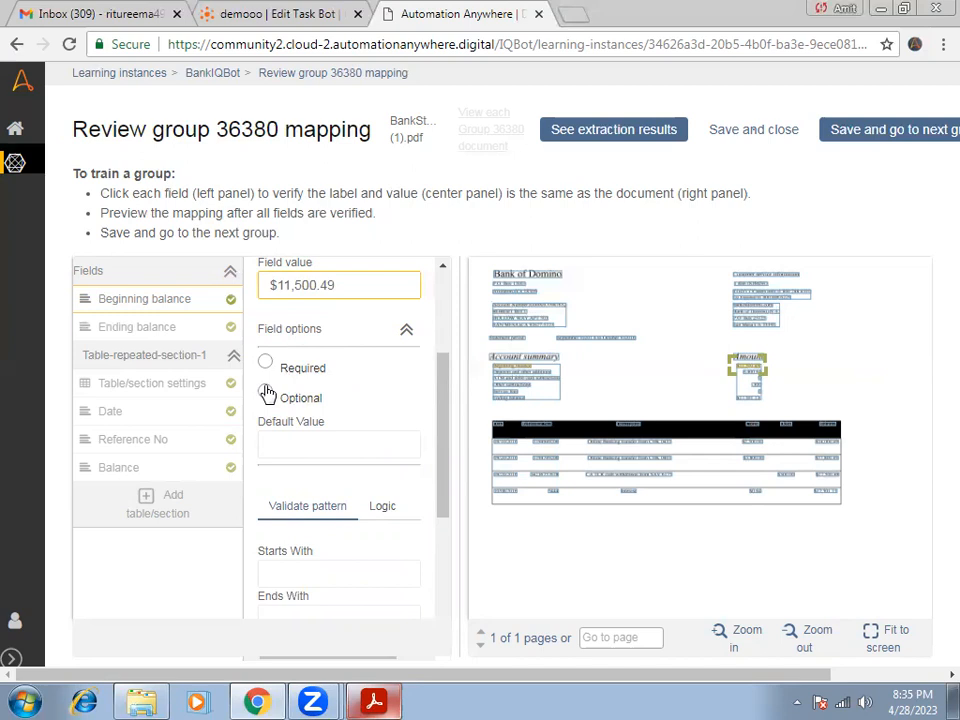
drag(270, 396, 321, 400)
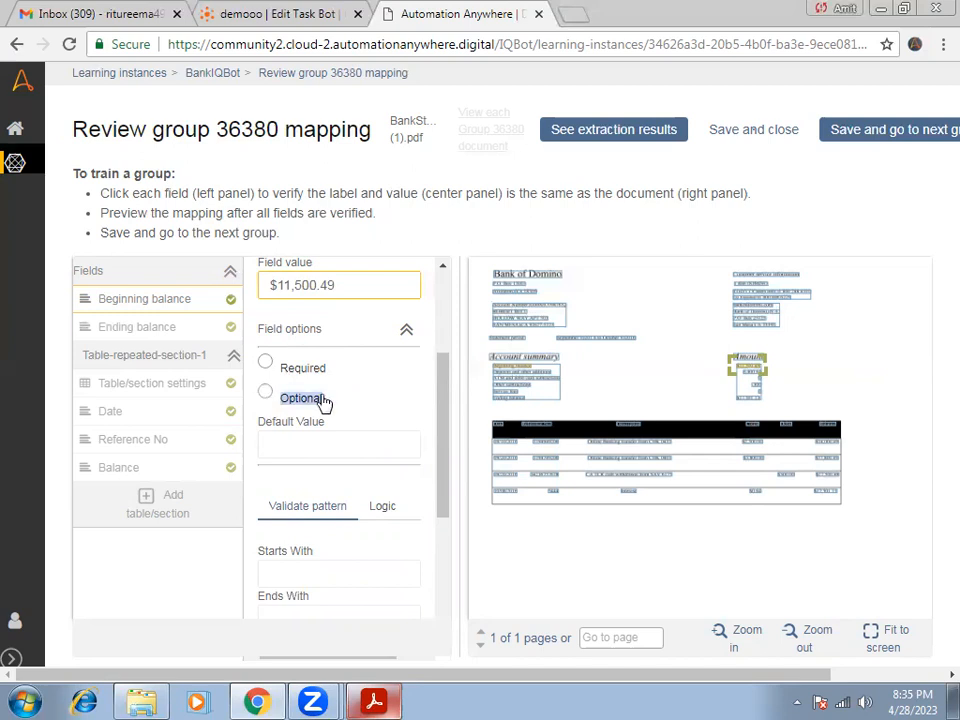
click(265, 362)
click(266, 397)
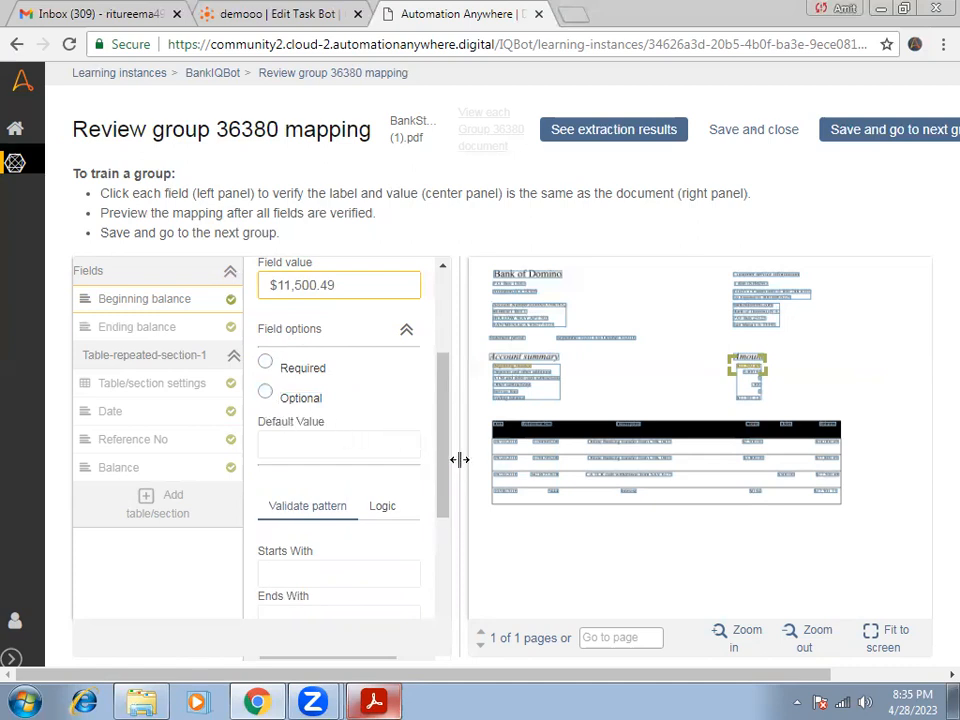
drag(448, 467, 450, 535)
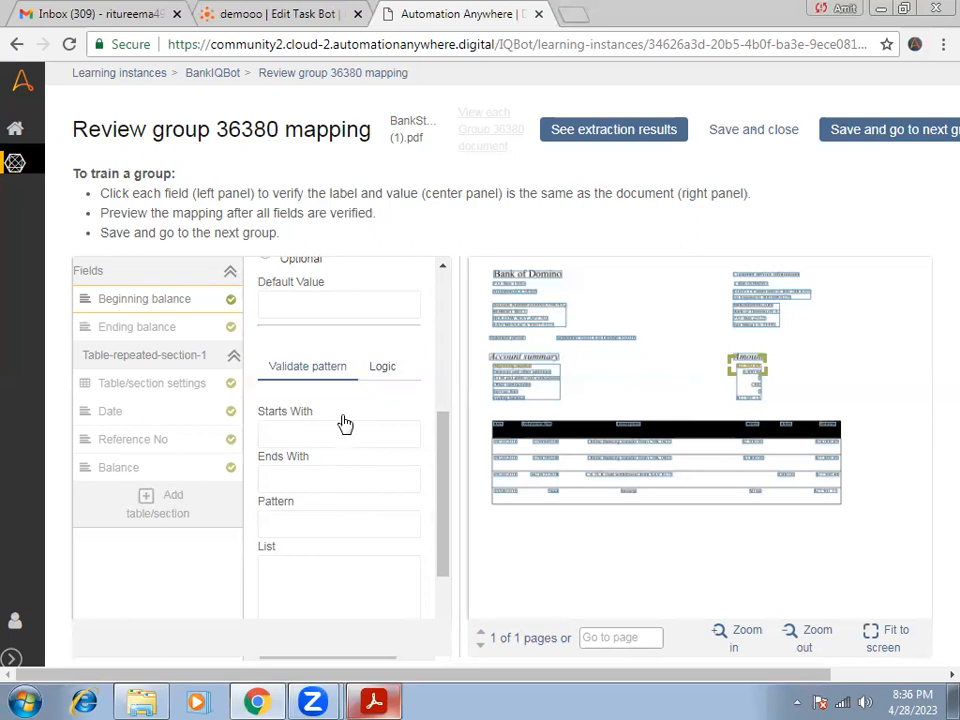
click(386, 371)
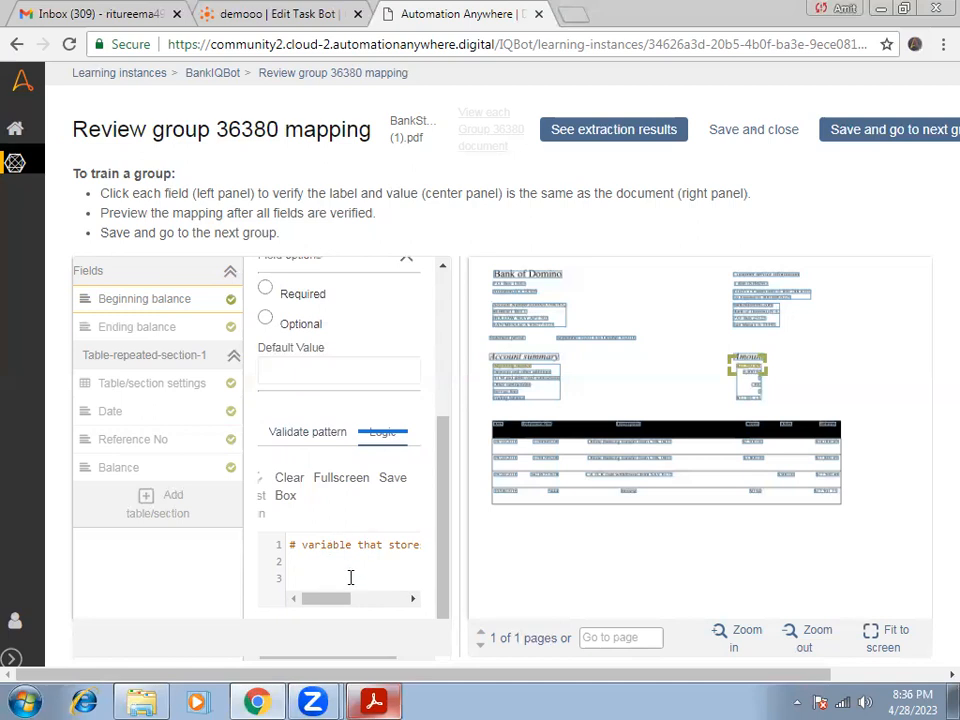
click(310, 434)
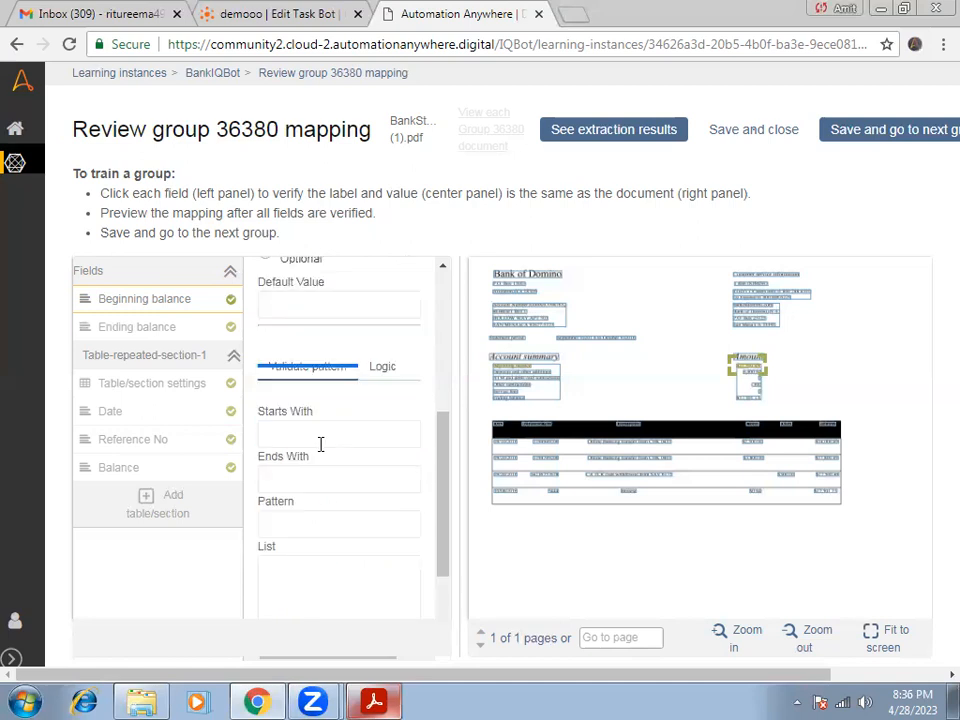
Check the Ending balance field's data type, label and value against the statement, and mark the field as Optional.
click(138, 337)
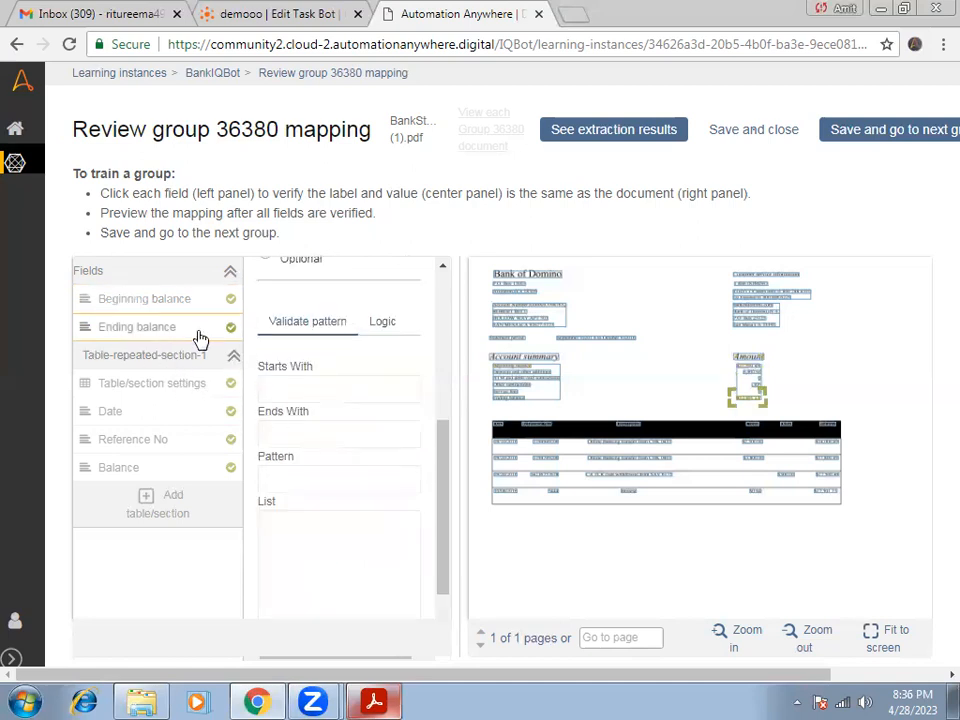
scroll(444, 353, up, 4)
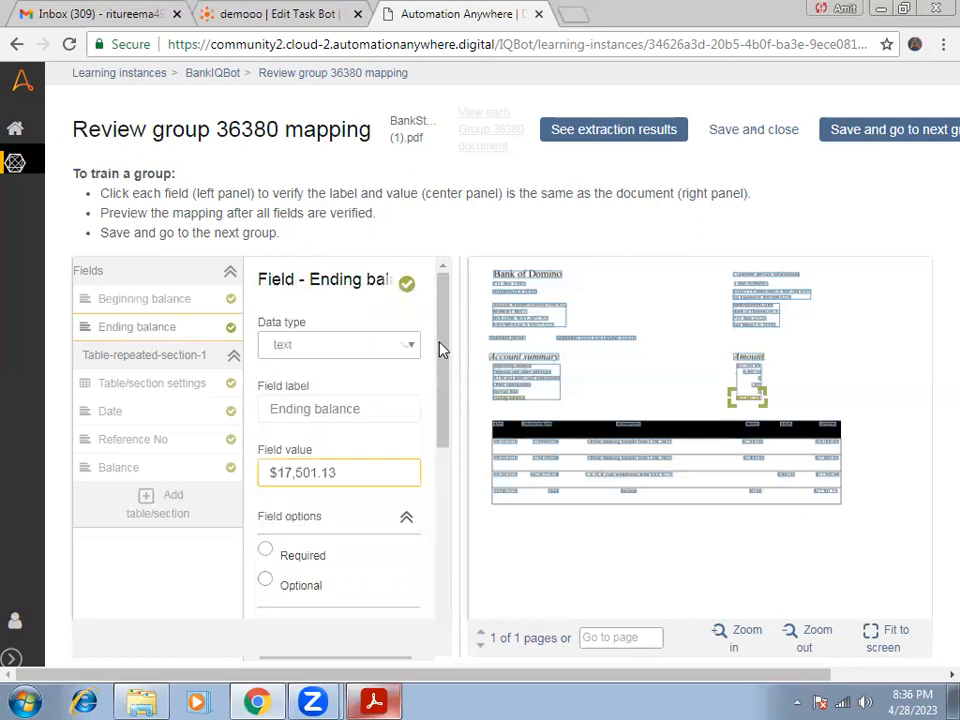
click(330, 346)
click(330, 346)
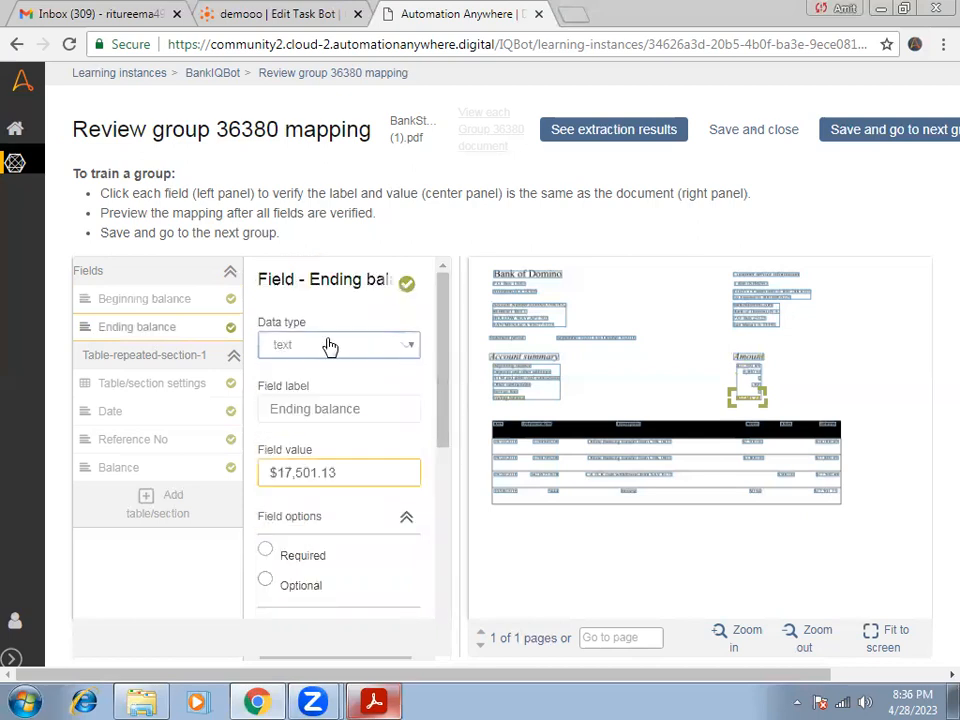
click(367, 409)
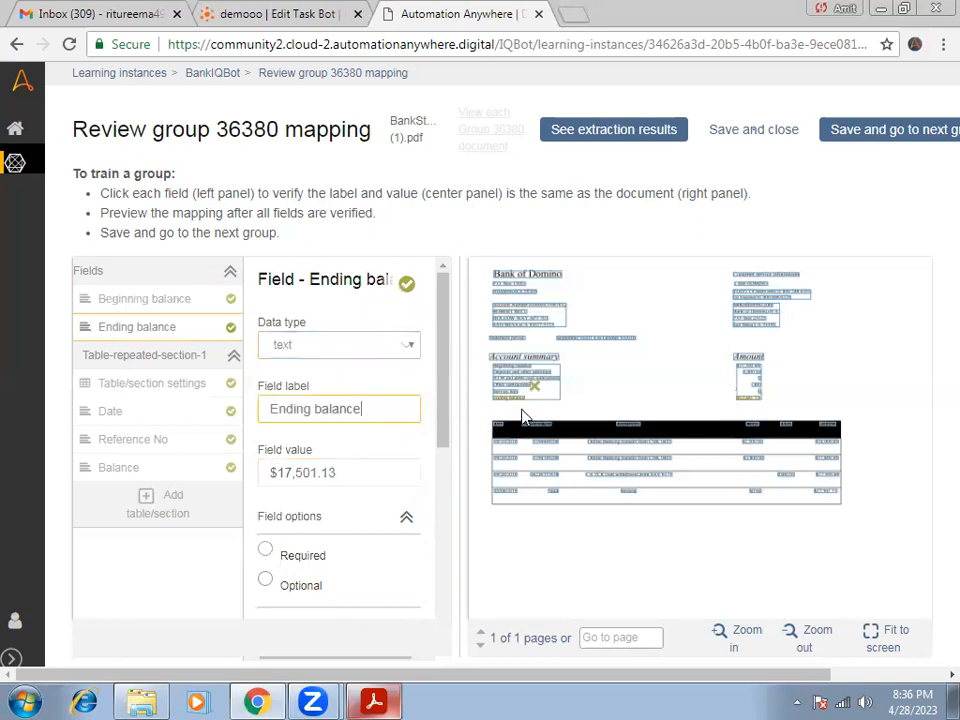
click(357, 476)
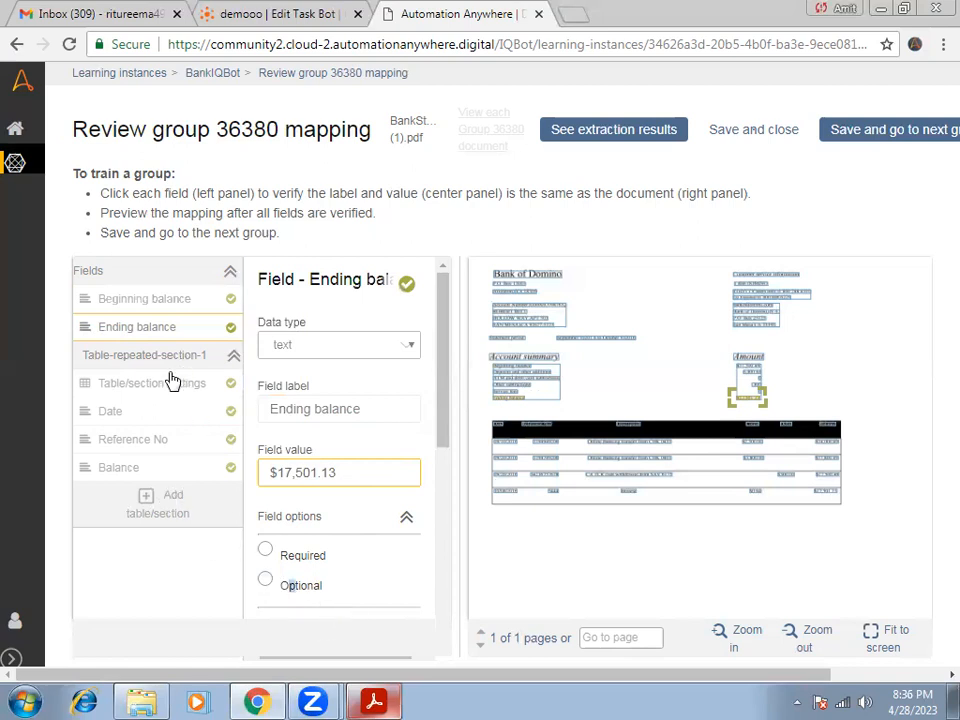
click(267, 586)
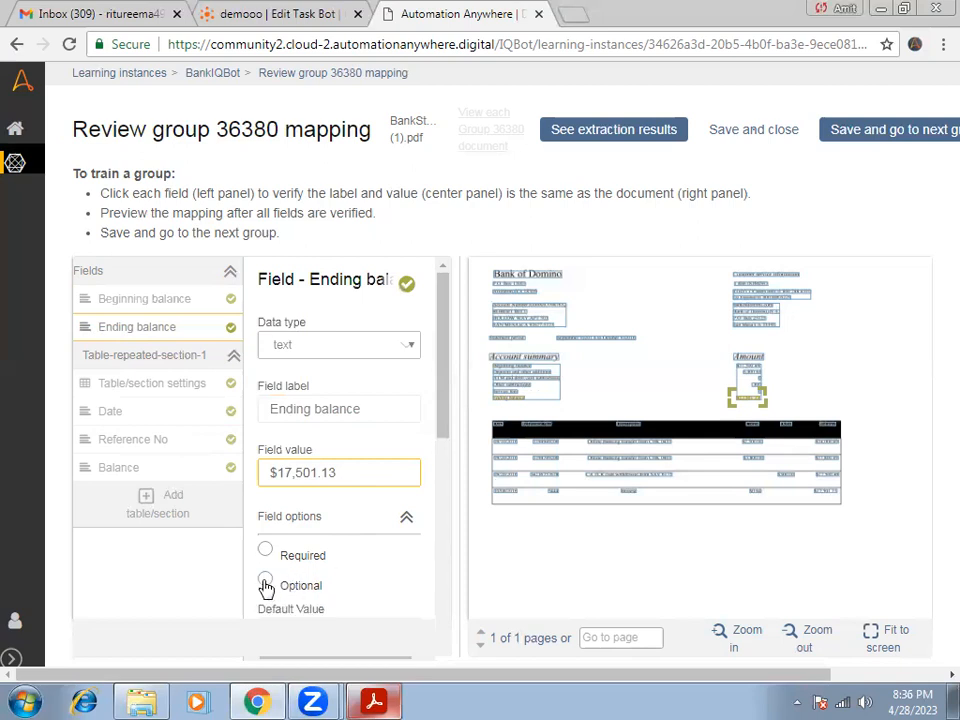
Keep the Date column's data type as text and check its column name against the statement's table heading.
click(137, 414)
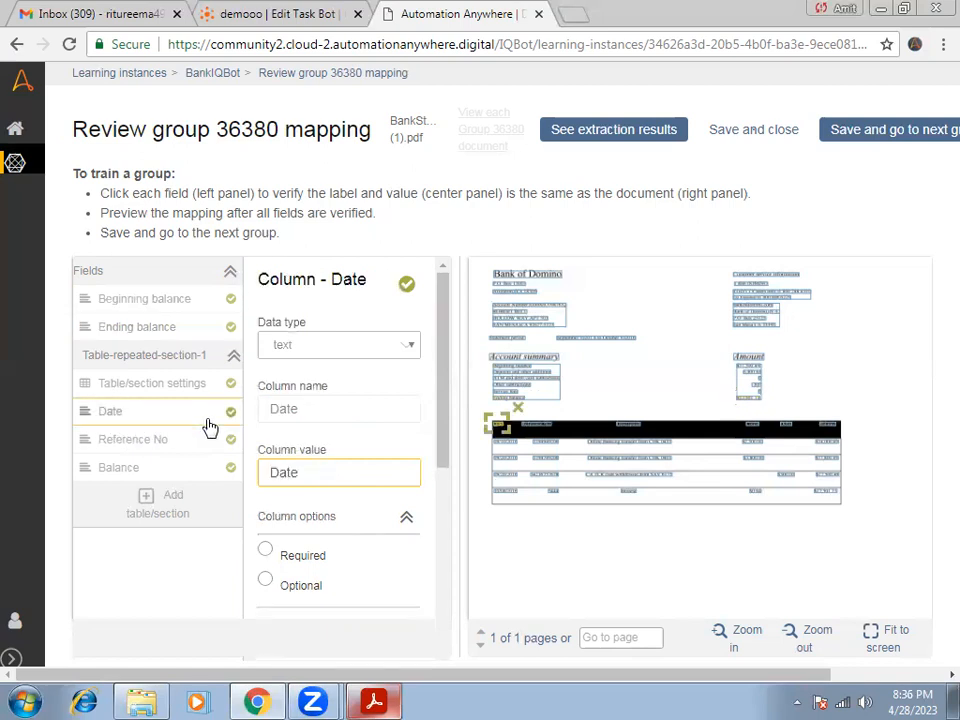
click(323, 354)
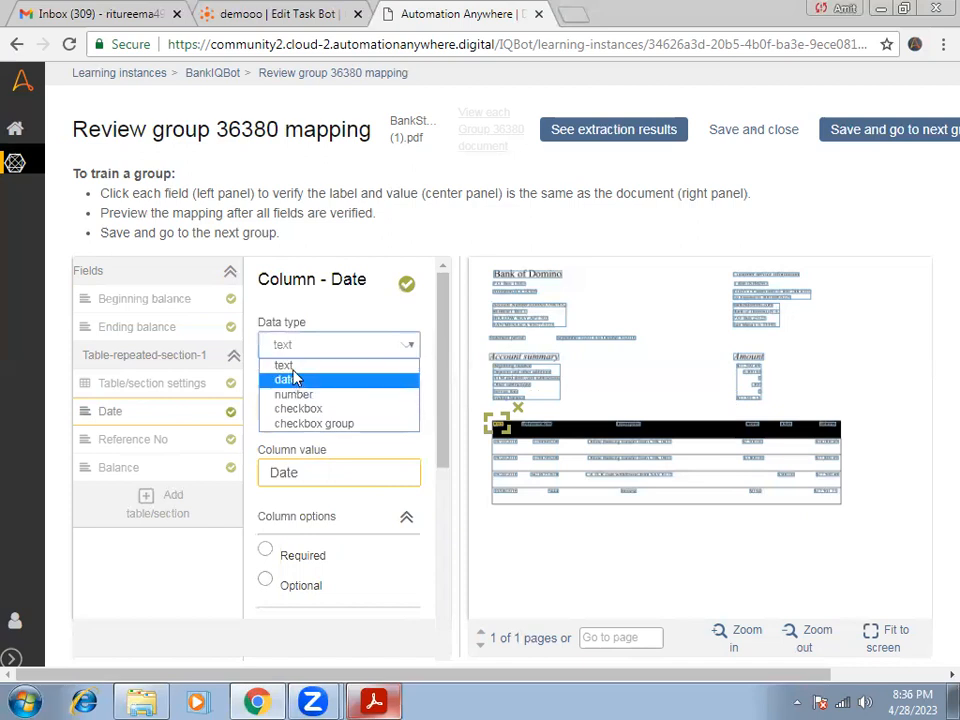
click(288, 367)
click(328, 409)
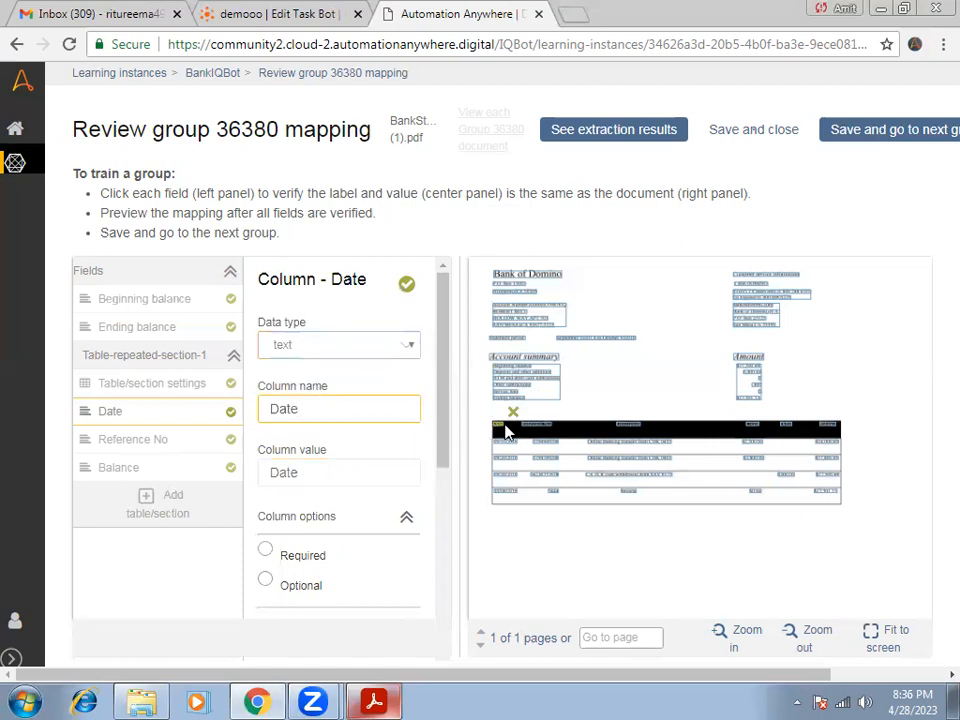
Remap the Date column's value to the first-row date 09/10/2016 in the transaction table and mark the column as Optional.
click(278, 470)
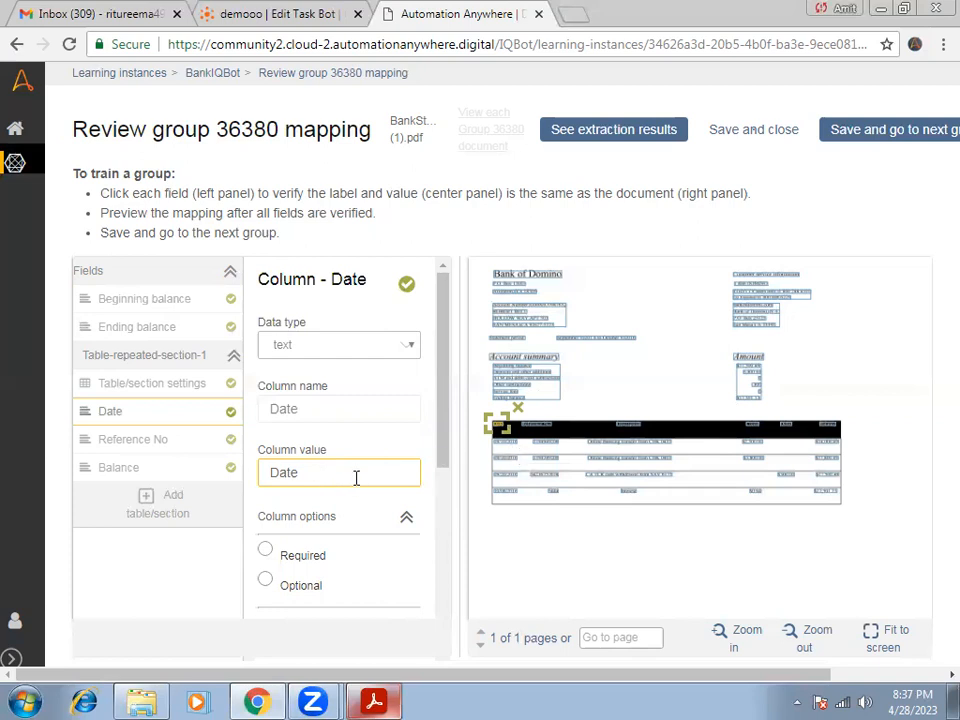
click(521, 411)
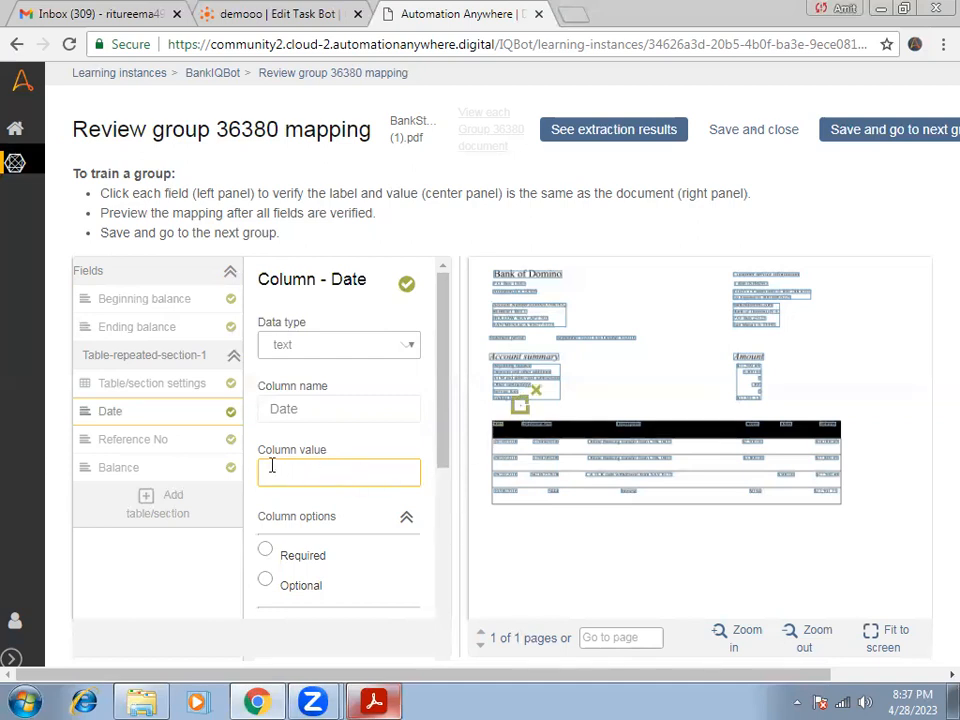
click(505, 443)
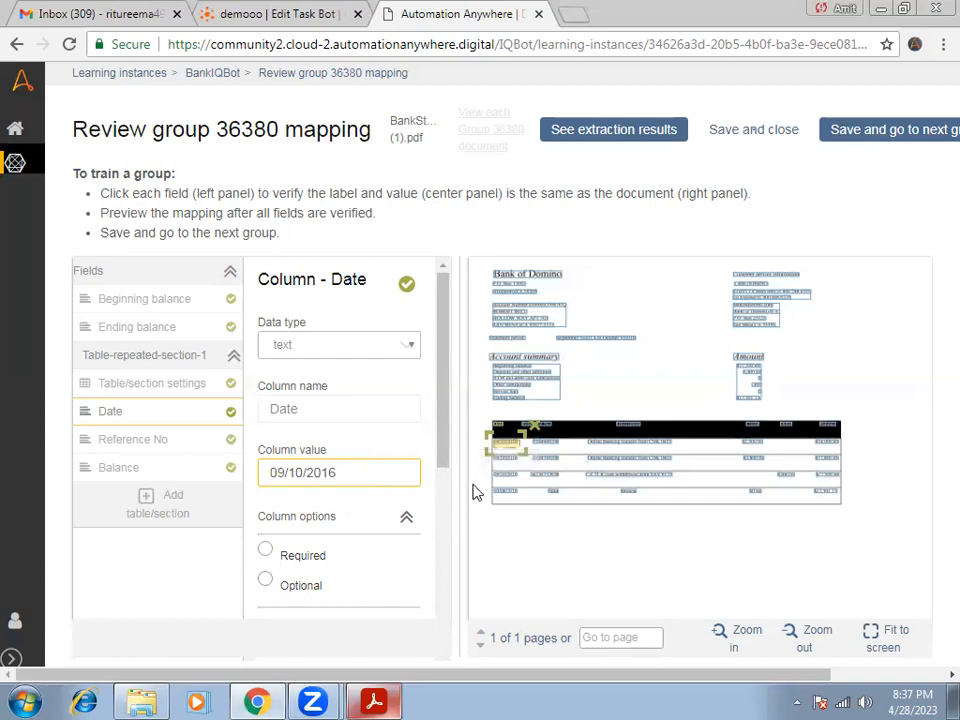
click(303, 590)
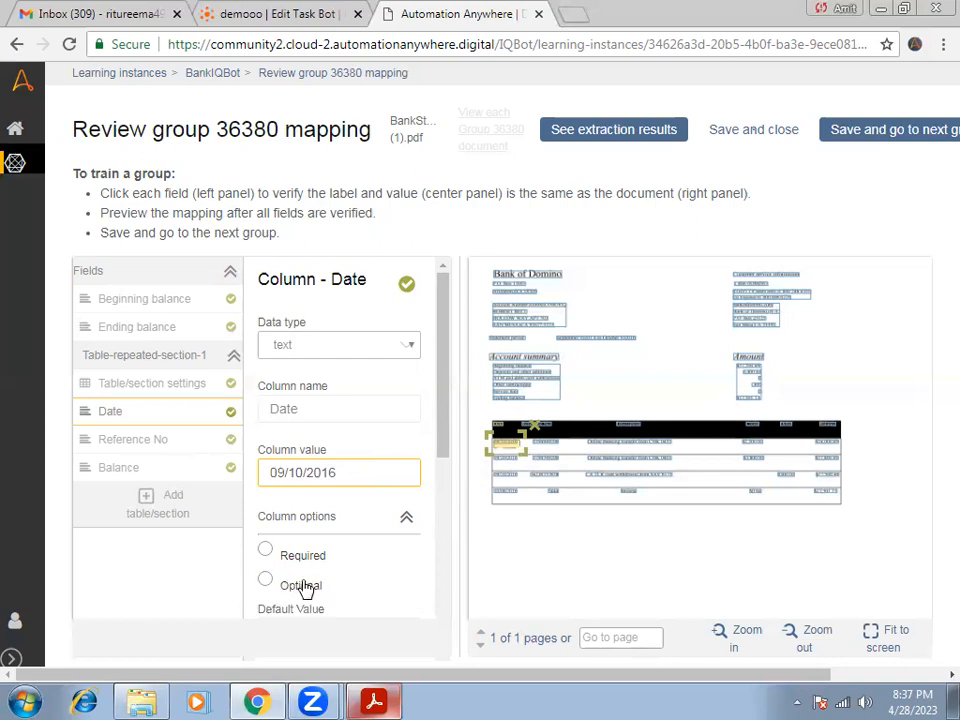
Check the Reference No column's name against the table heading and remap its value to the first-row reference number.
click(150, 445)
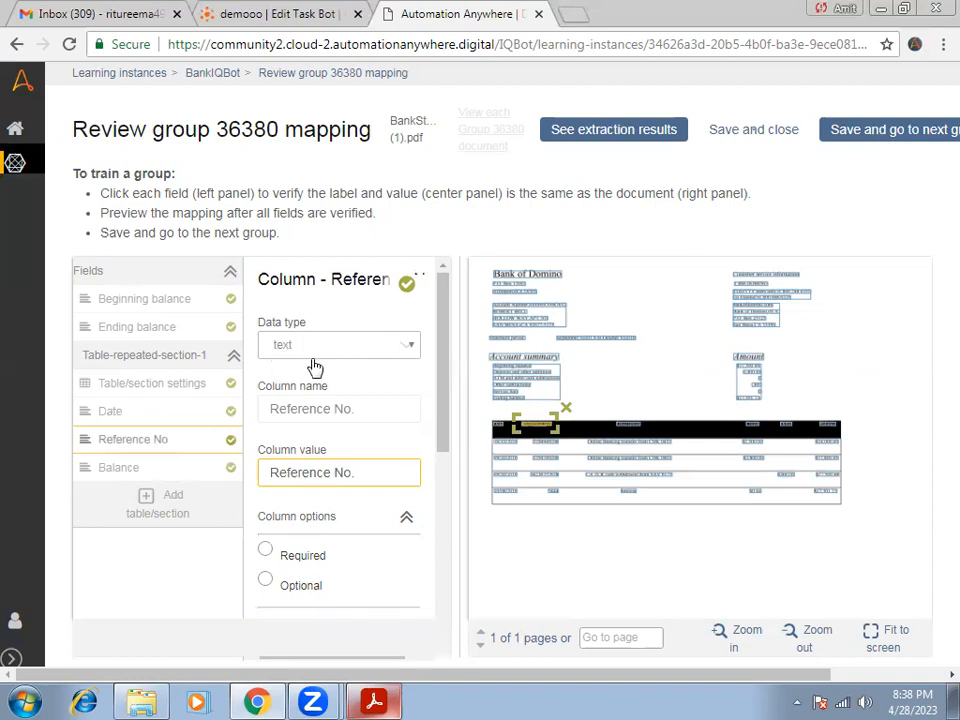
click(399, 403)
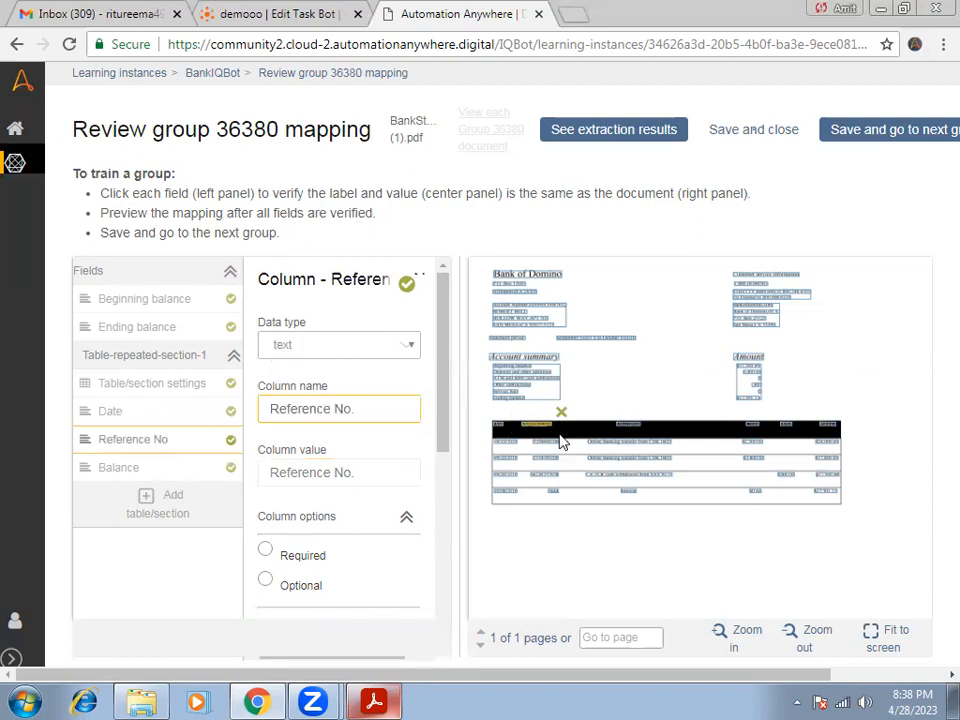
key(BackSpace)
click(344, 476)
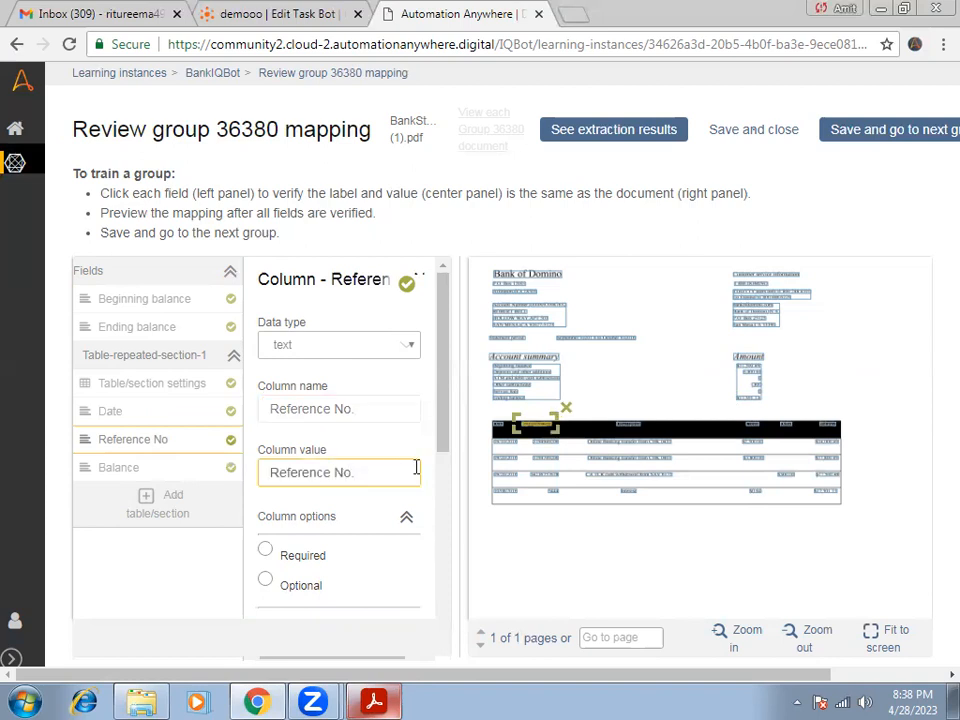
click(566, 411)
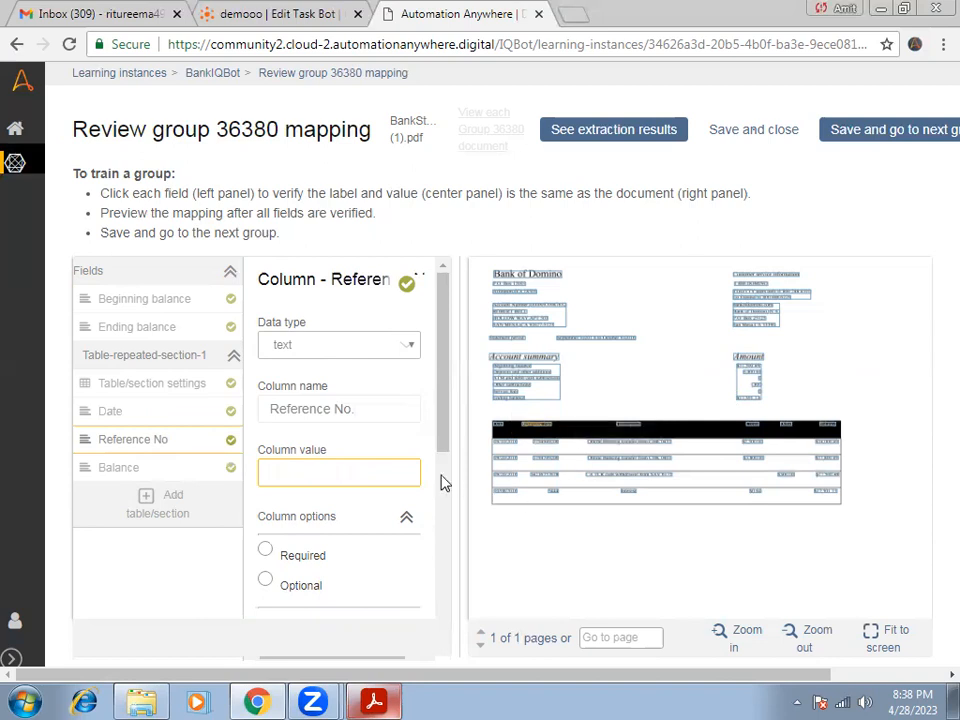
click(551, 452)
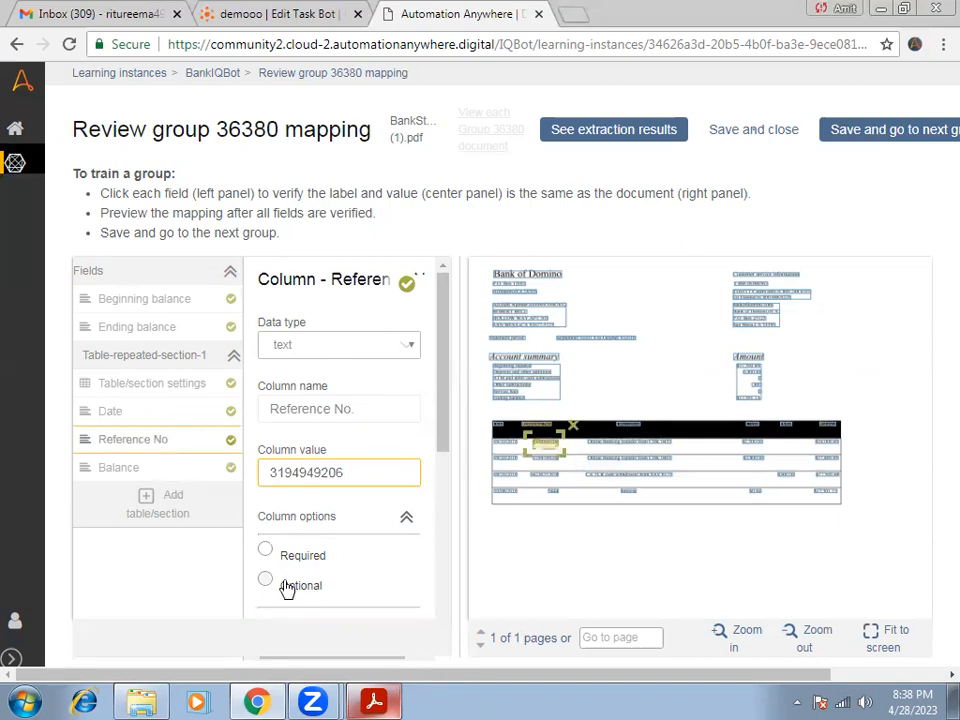
Check the Balance column's name and remap its value to the first-row balance $14,000.49 in the transaction table.
click(233, 471)
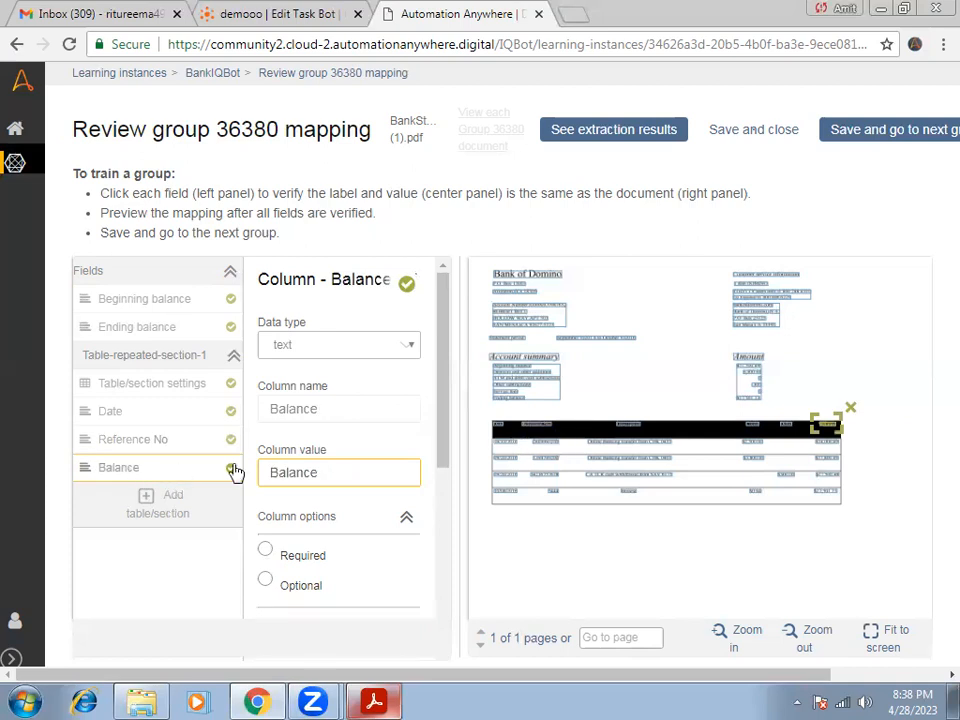
click(329, 410)
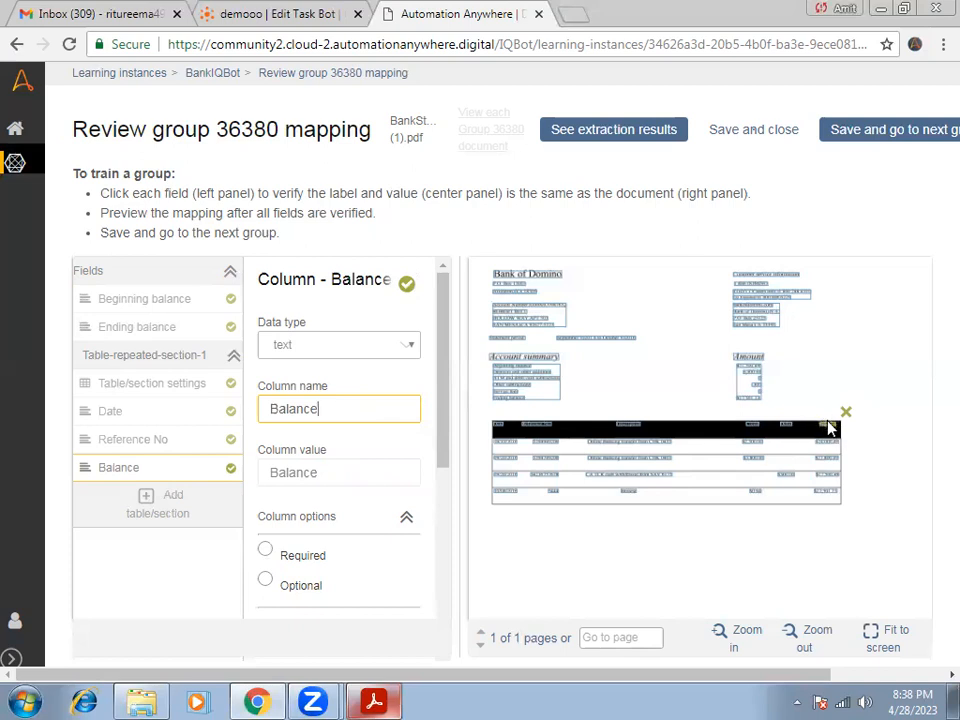
click(371, 468)
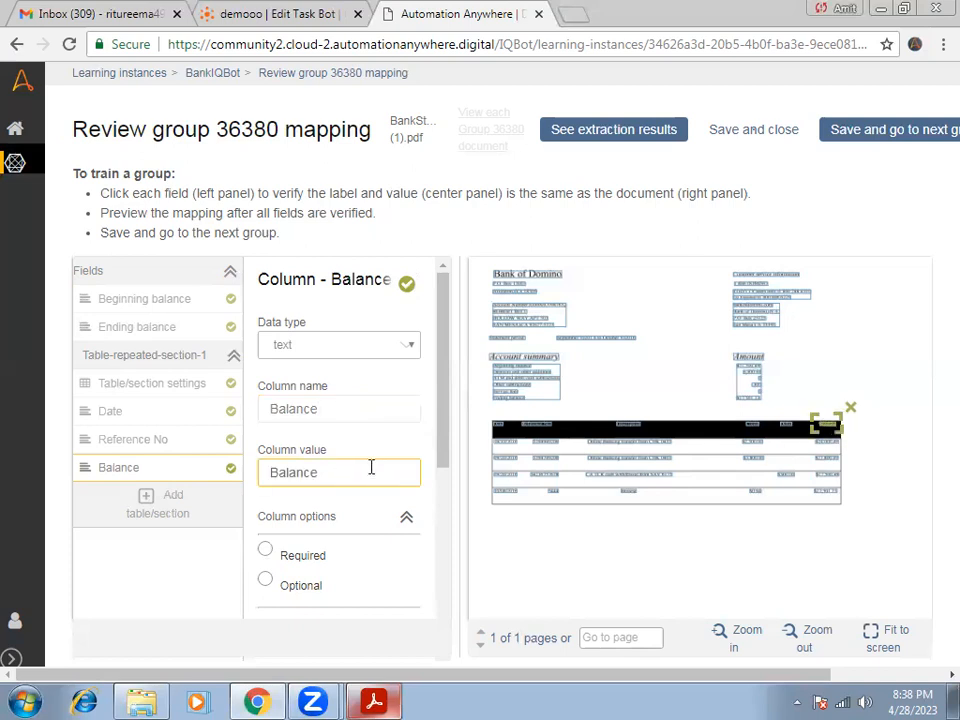
click(850, 413)
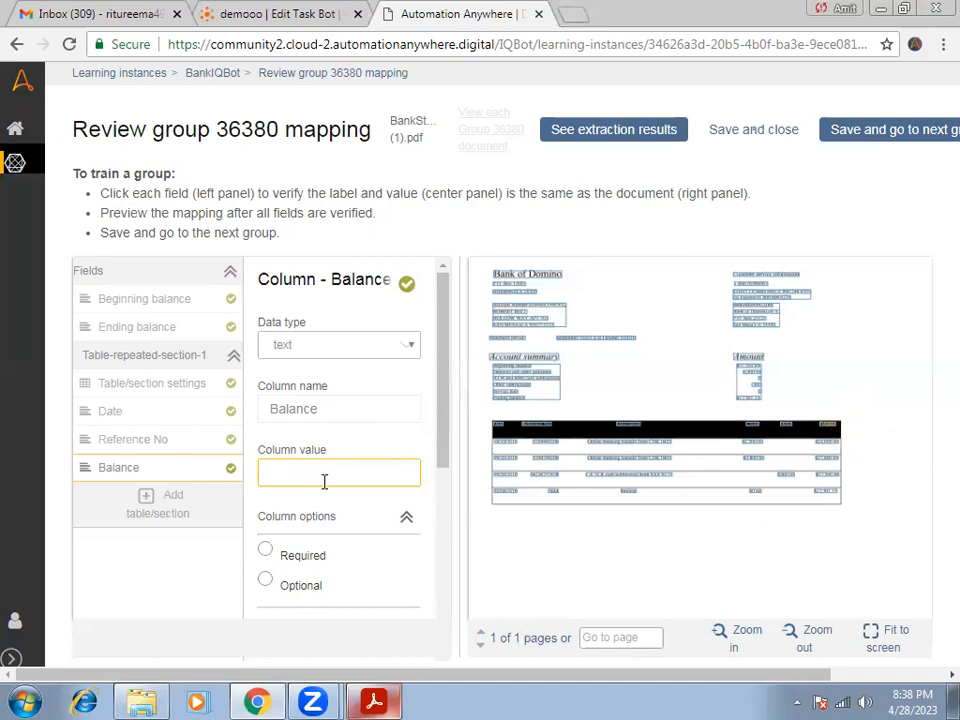
click(826, 438)
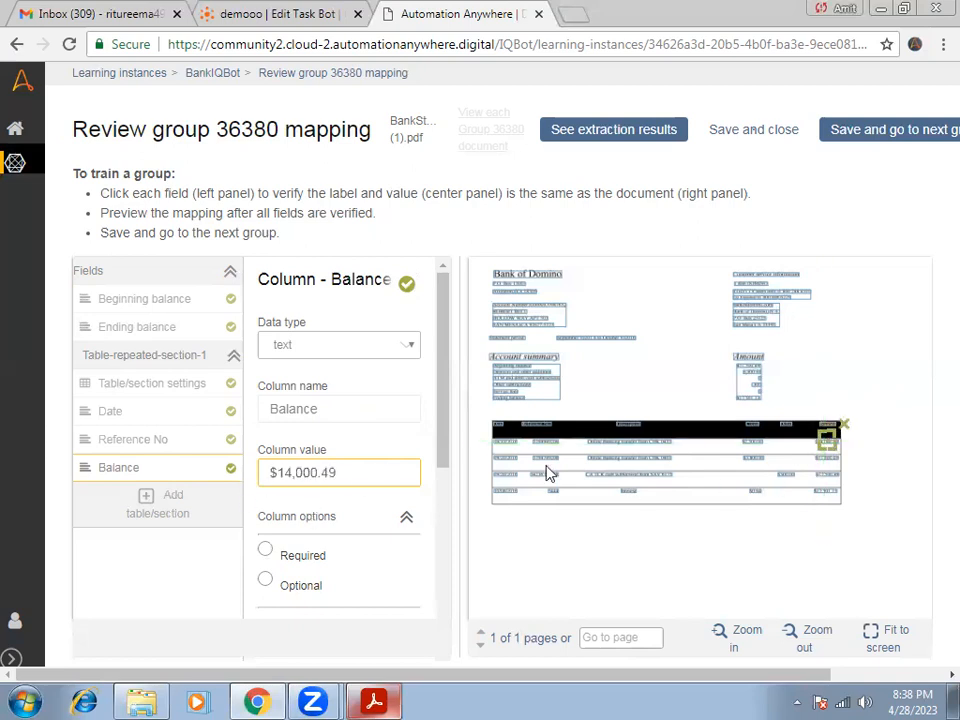
click(844, 425)
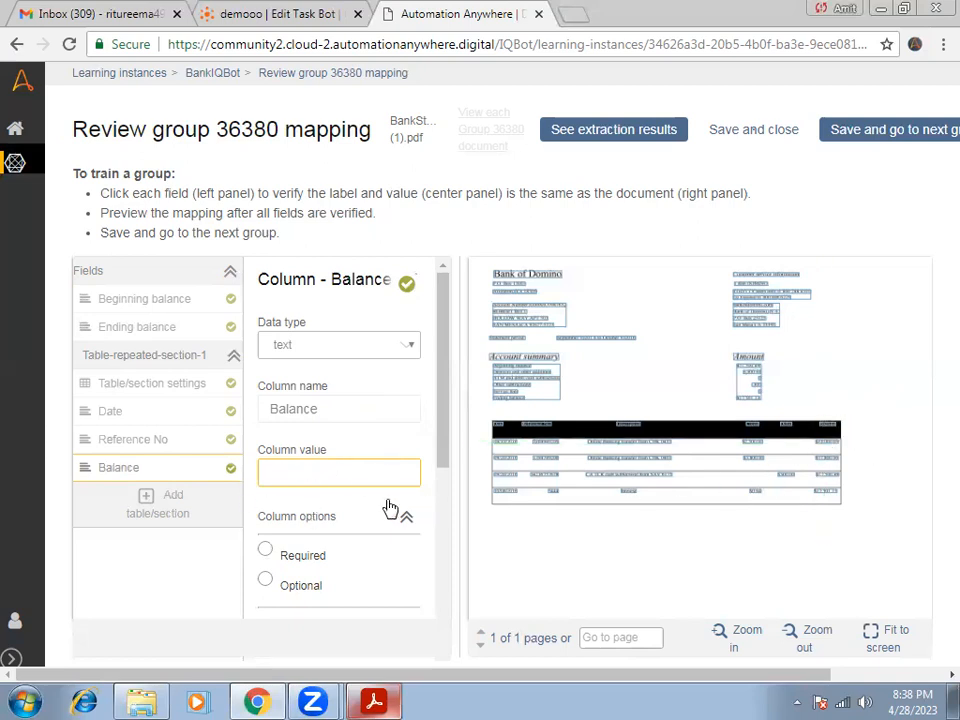
click(828, 446)
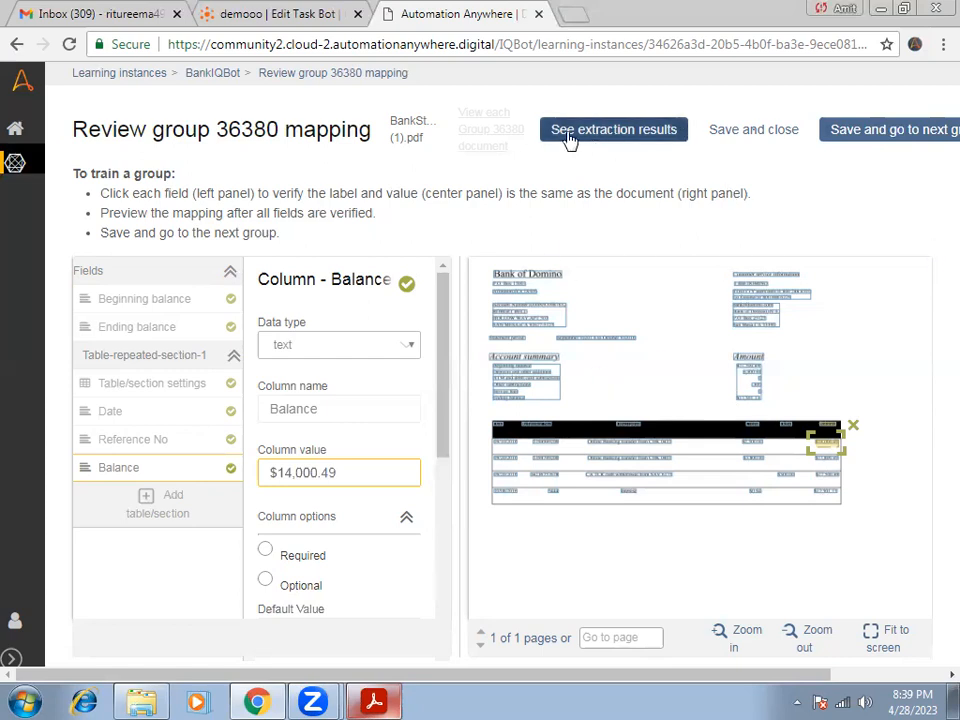
Preview the group's extraction results full-screen and compare the beginning and ending balances with the original statement in Acrobat Reader.
click(619, 131)
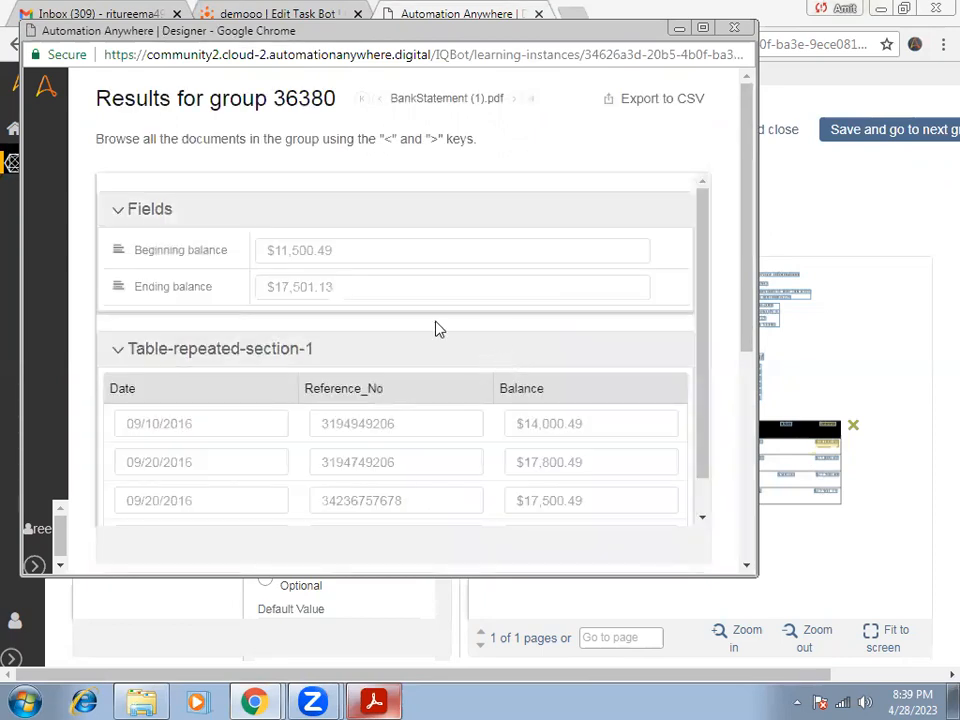
click(704, 27)
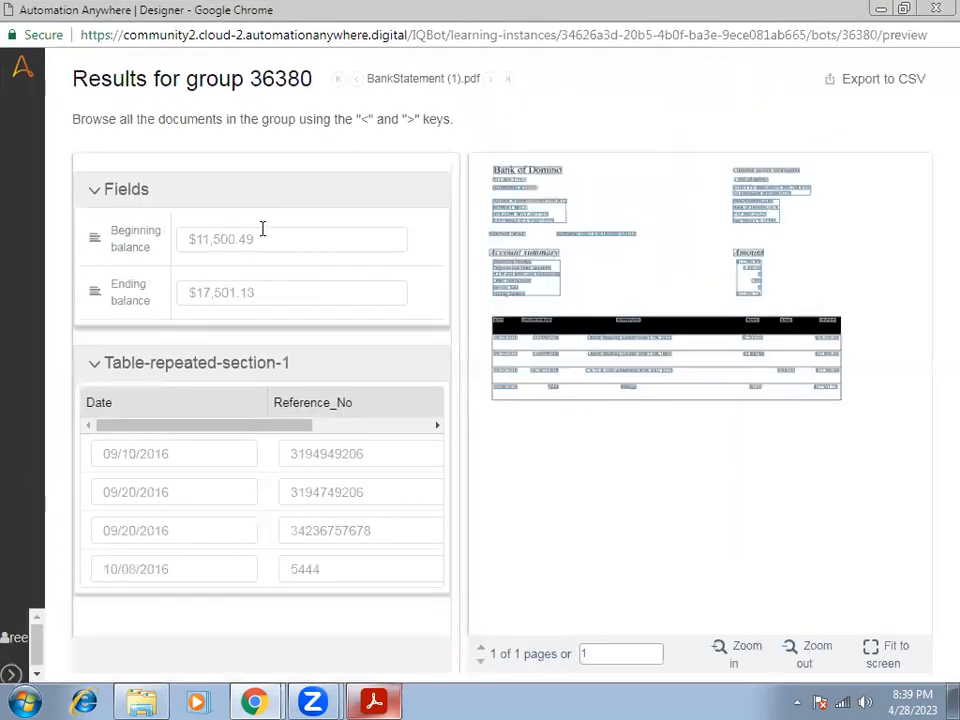
click(374, 702)
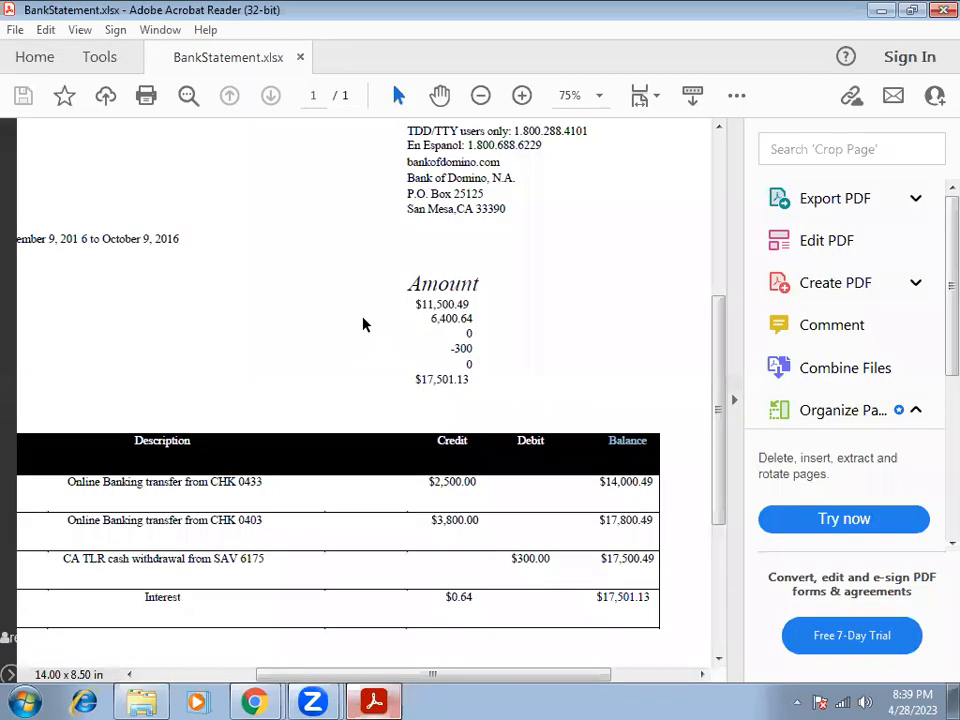
drag(300, 670, 183, 670)
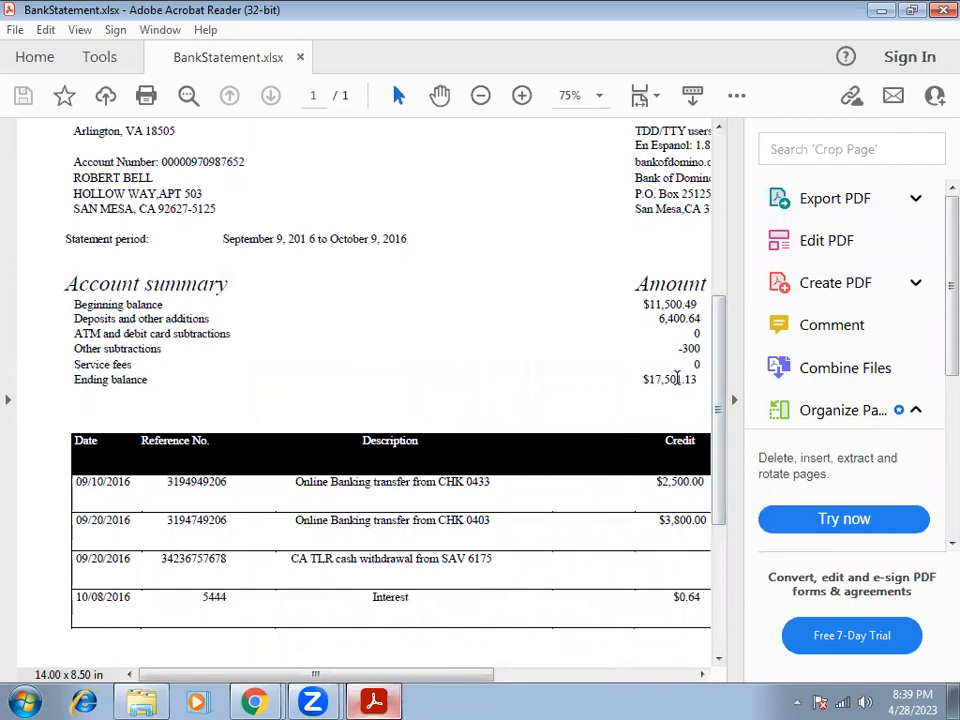
drag(374, 676, 393, 676)
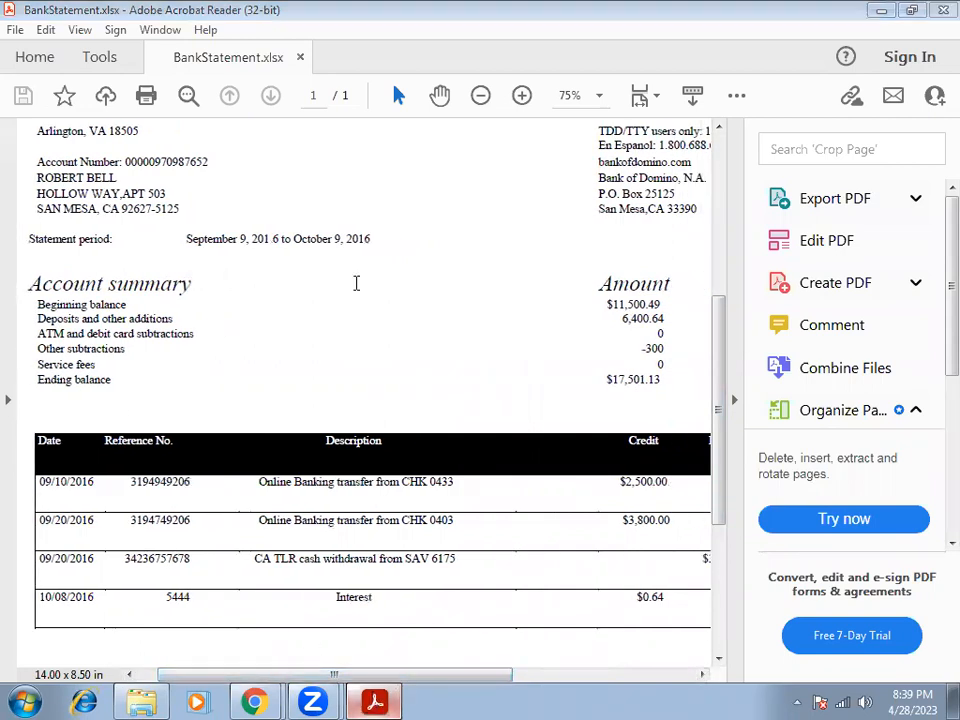
key(alt+Tab)
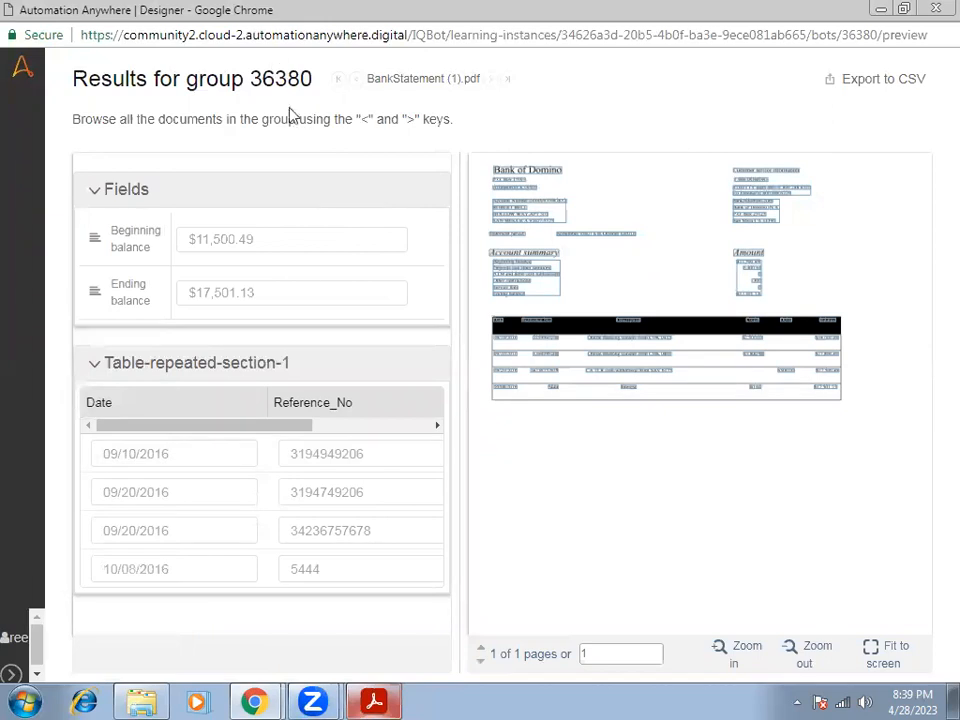
click(243, 245)
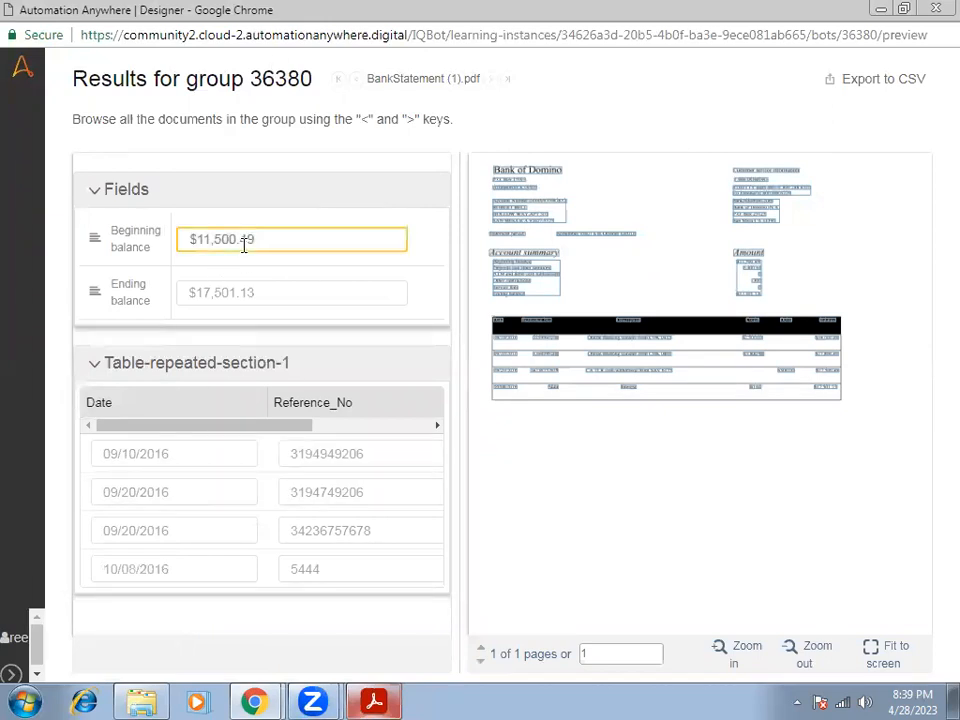
click(234, 294)
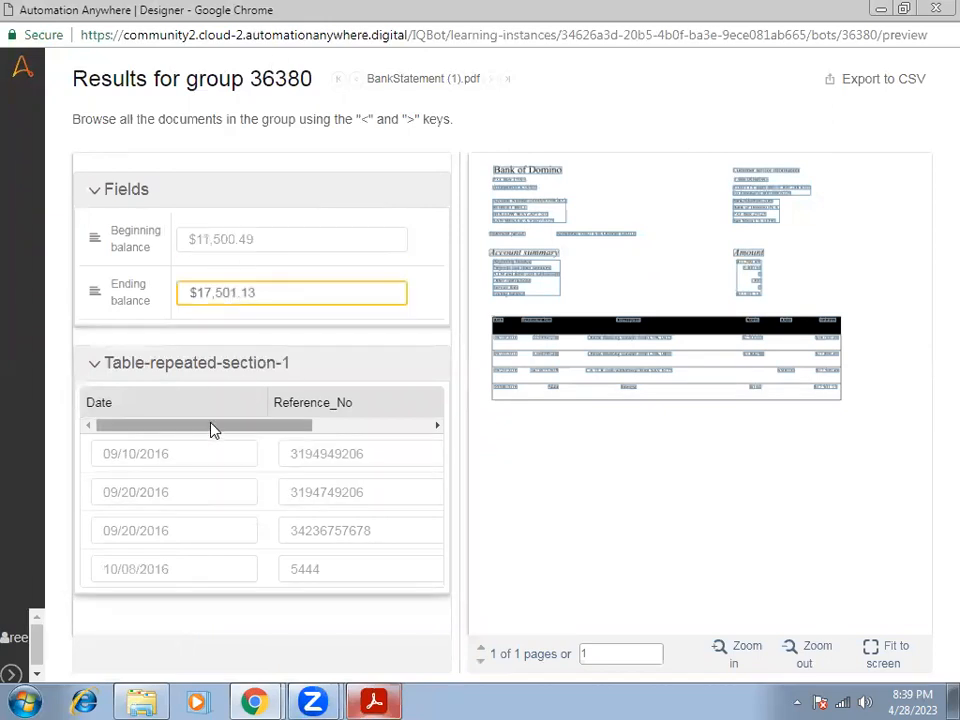
Compare the extracted dates in all four table rows with the original statement in Acrobat Reader and the document preview.
click(378, 700)
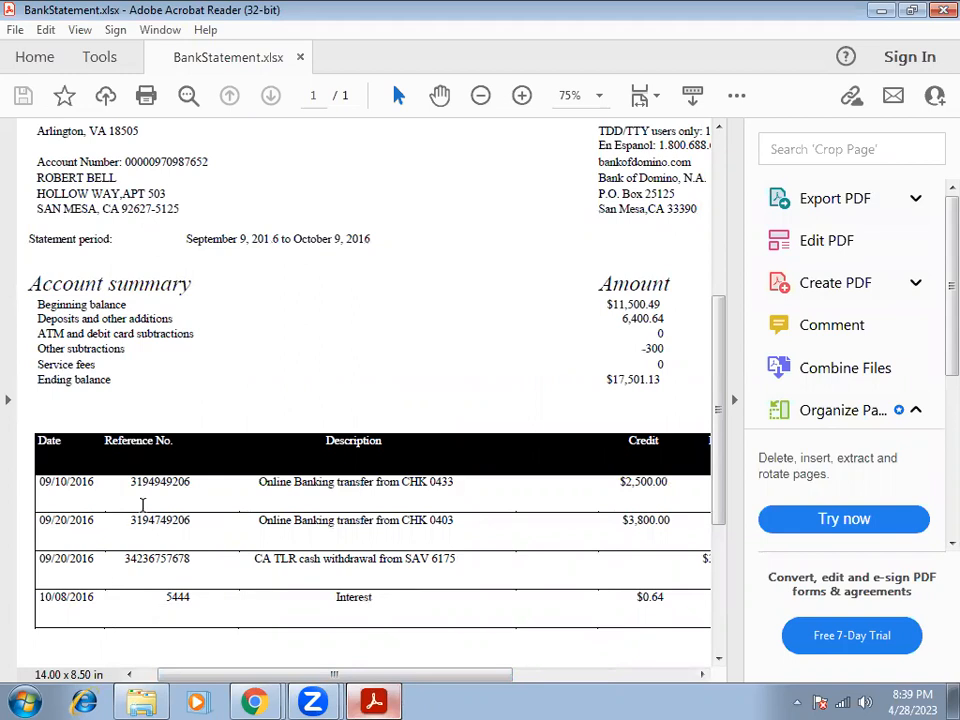
key(alt+Tab)
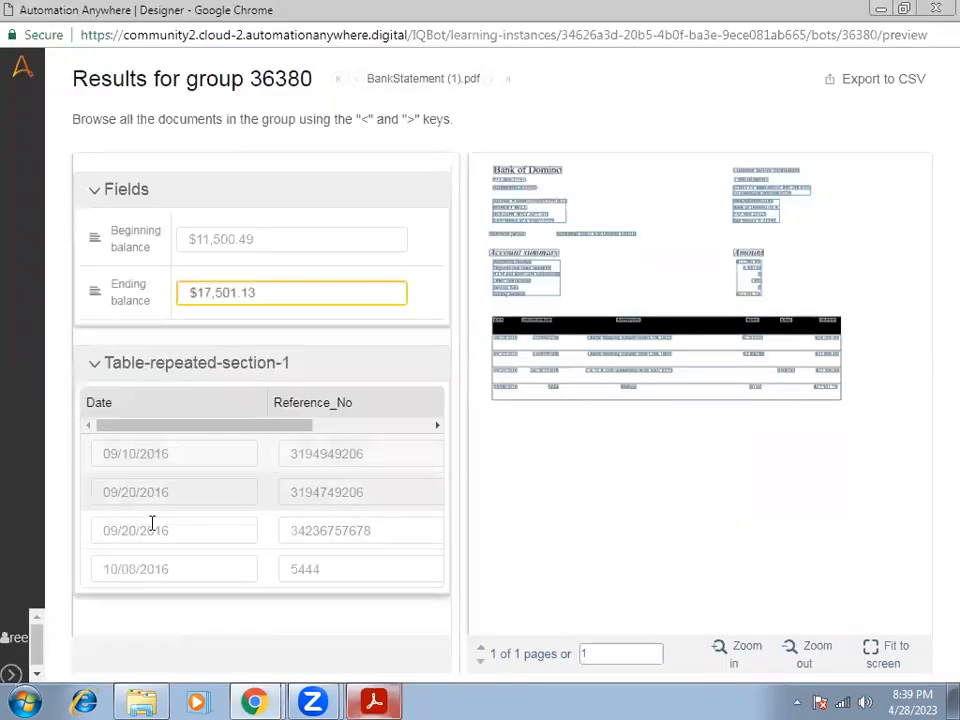
click(171, 492)
click(167, 453)
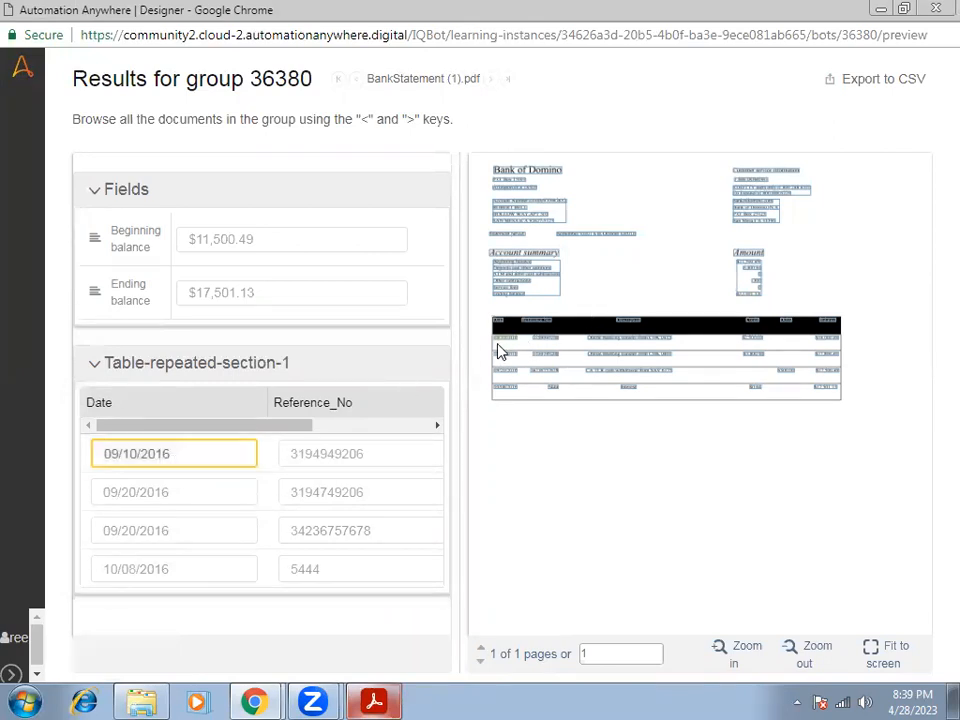
click(240, 495)
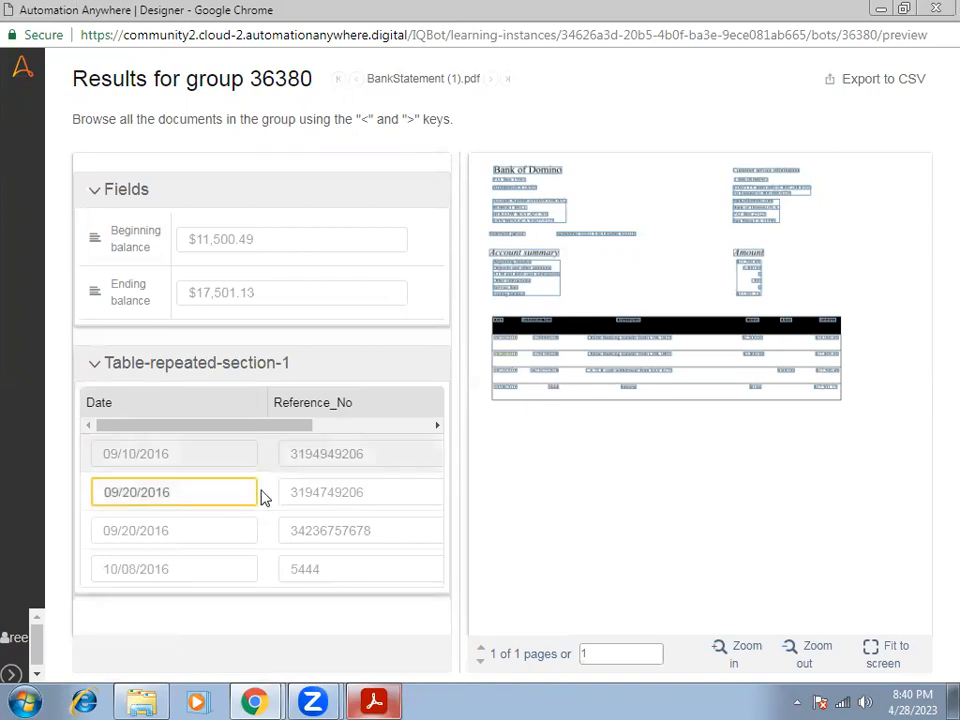
click(214, 530)
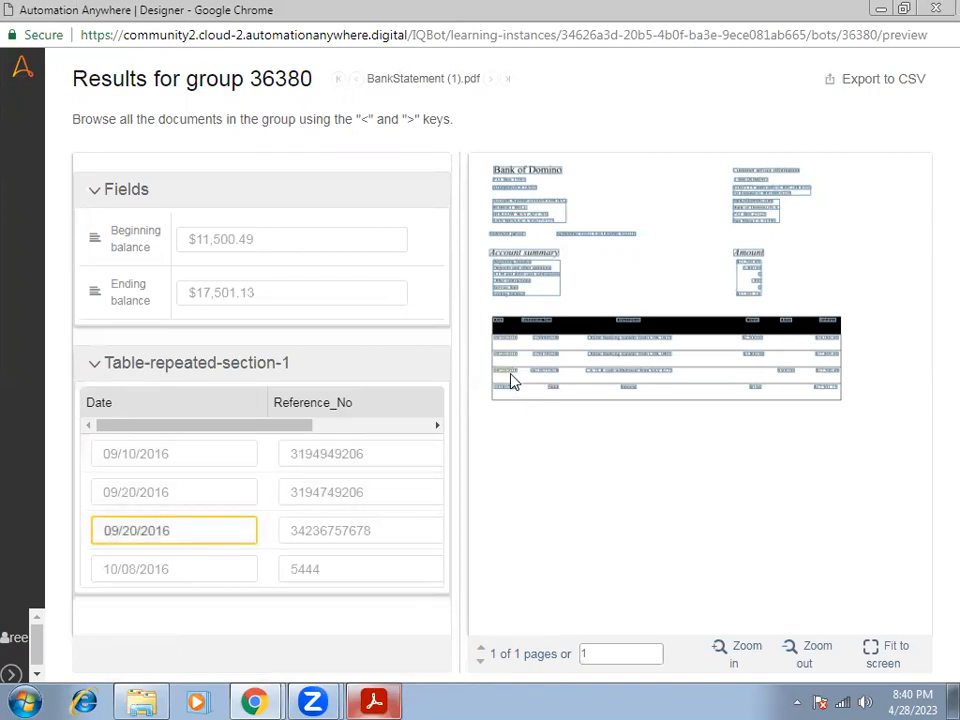
click(180, 568)
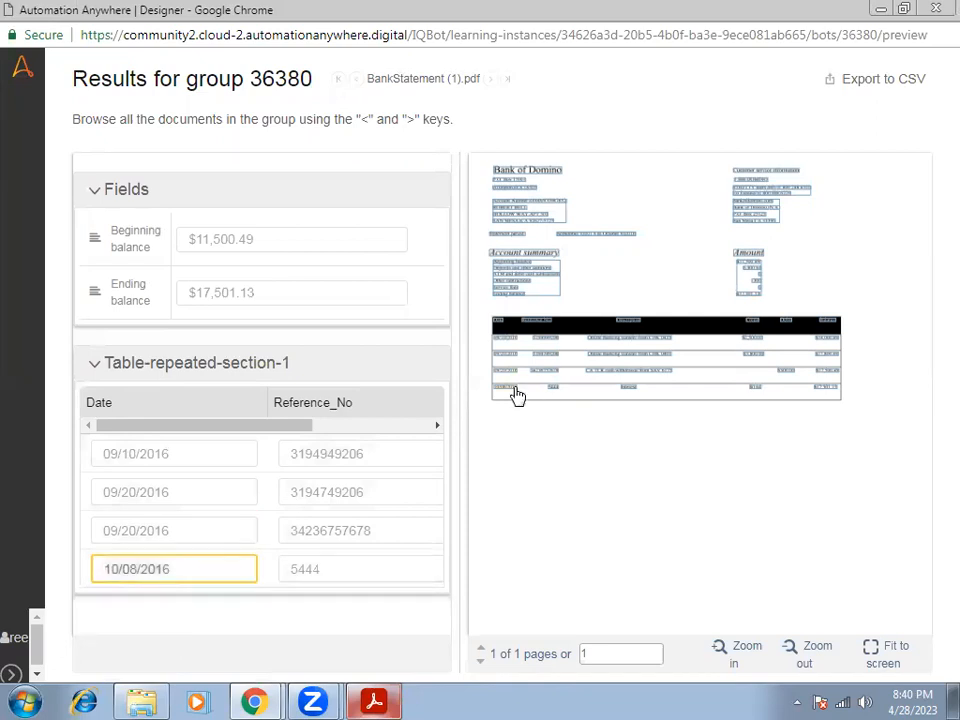
Check each extracted reference number in the repeated table section against its place in the document preview.
drag(302, 431, 362, 441)
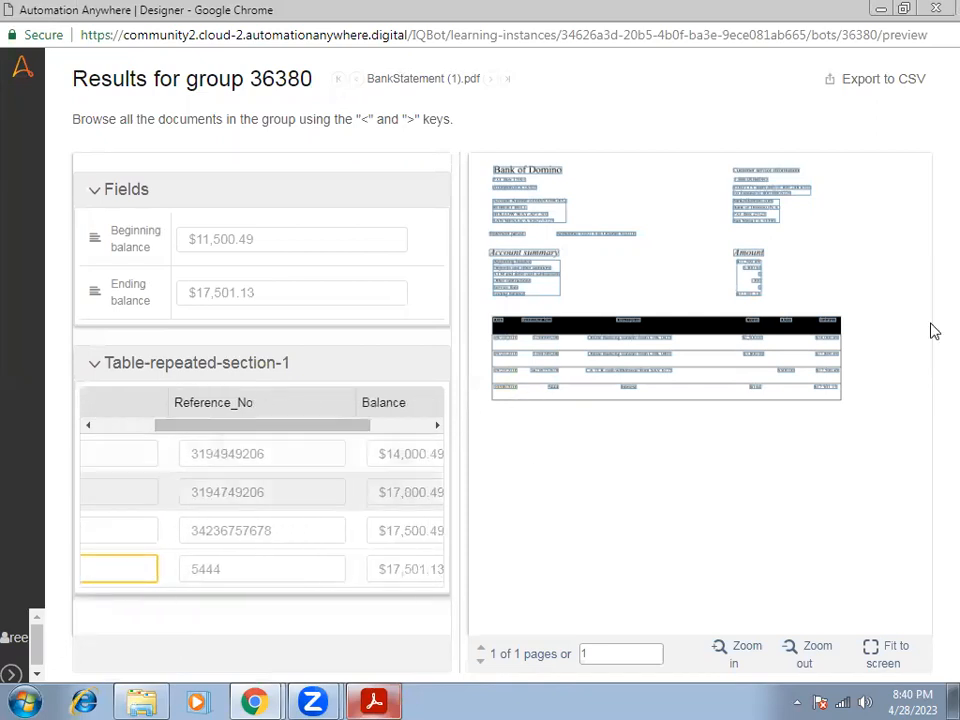
click(246, 454)
click(304, 494)
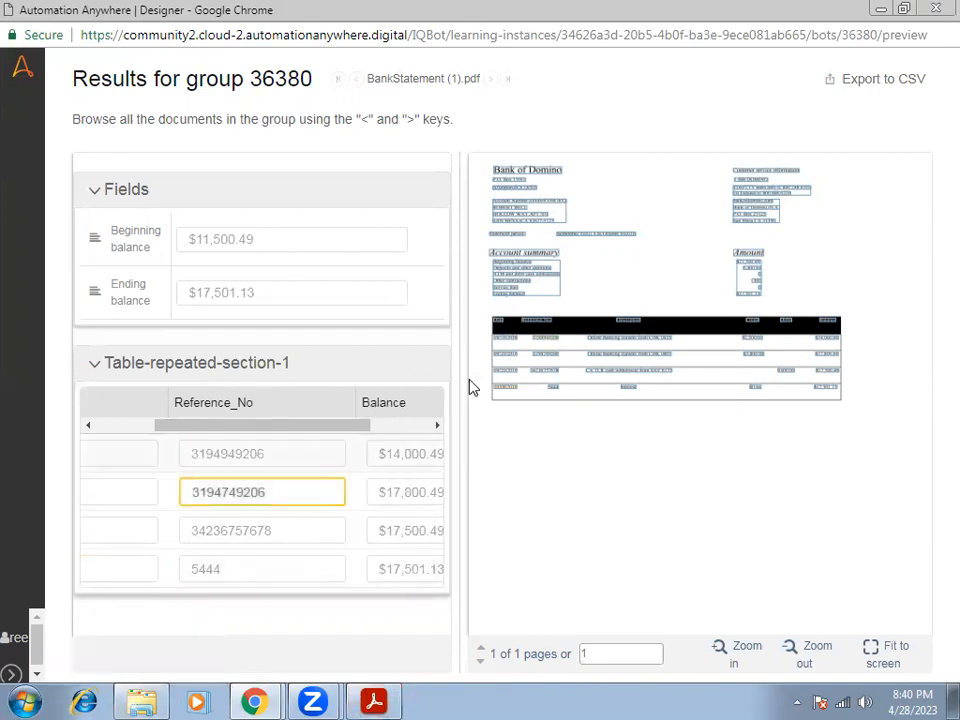
click(238, 531)
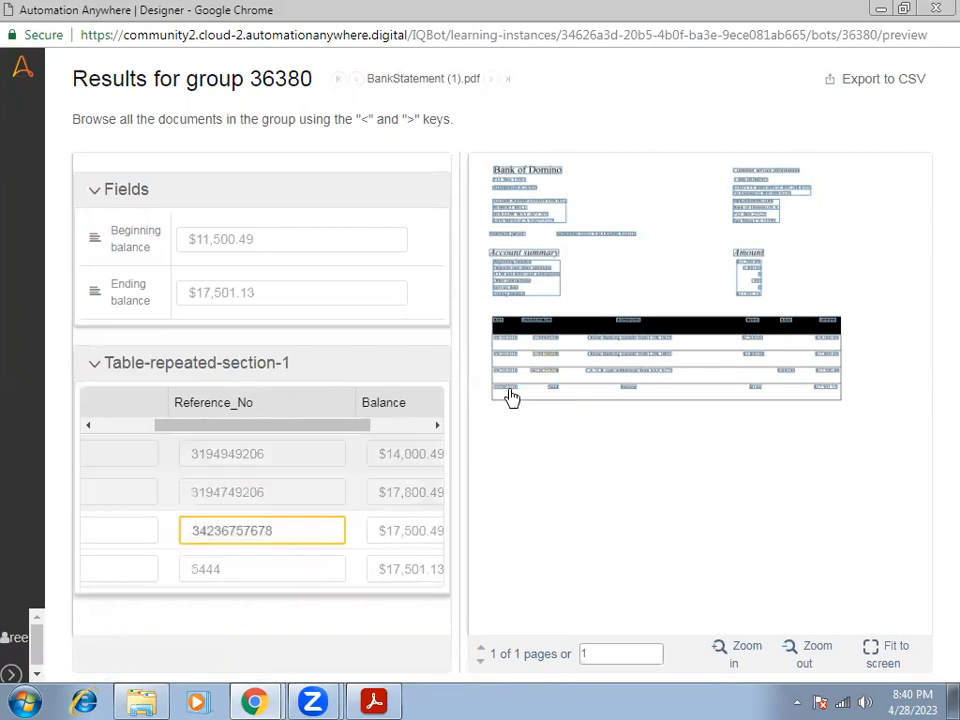
click(291, 568)
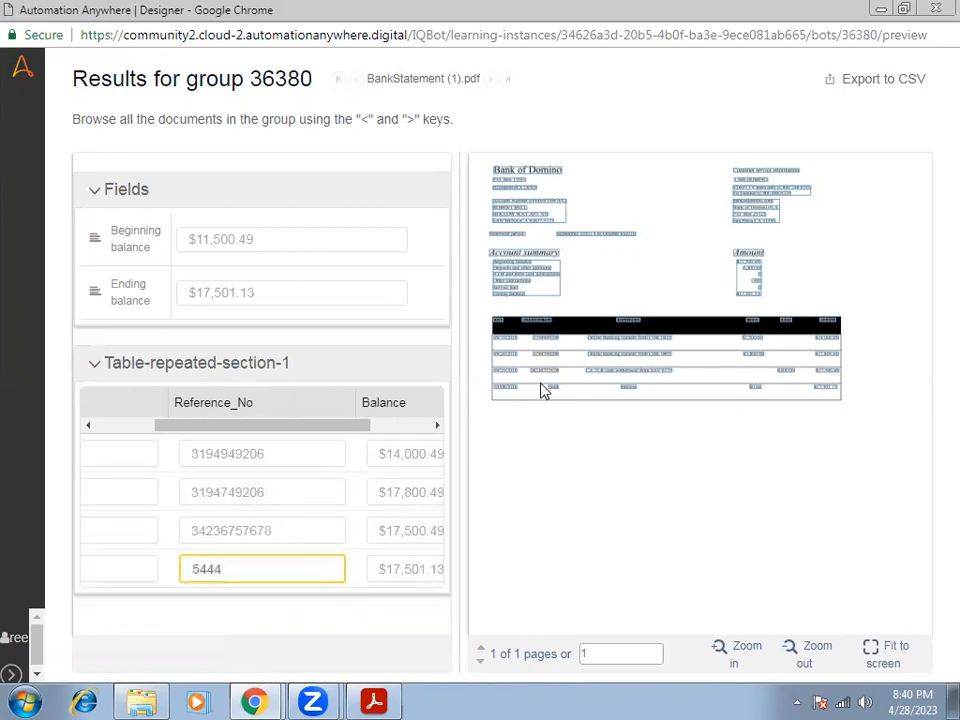
Compare the extracted Balance column with the statement's Balance column in Acrobat Reader, and return to the results in Chrome.
click(375, 427)
click(369, 454)
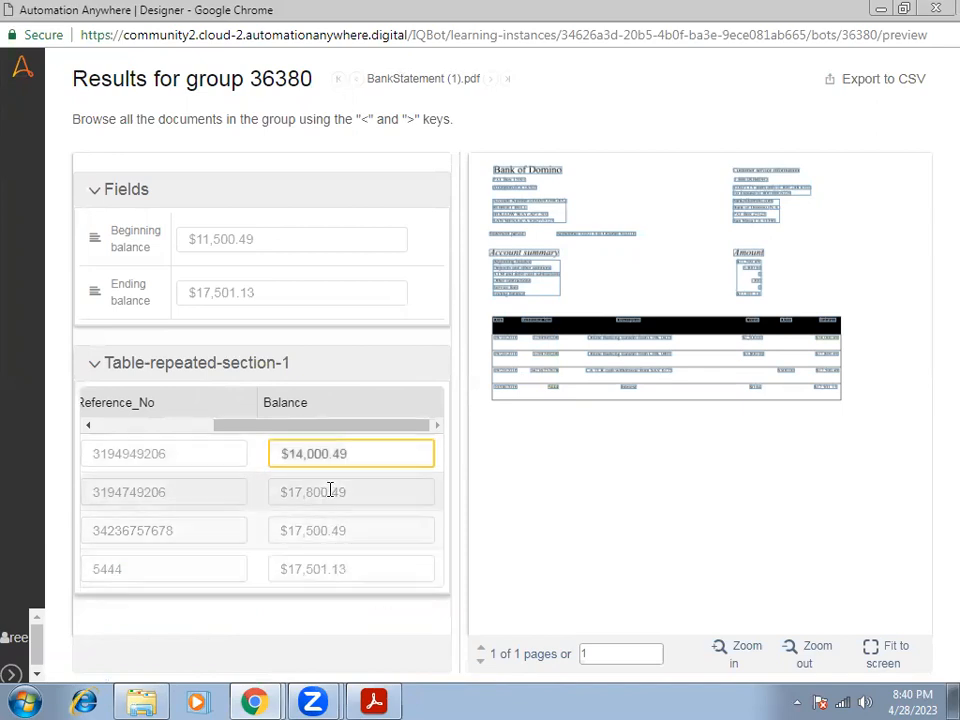
click(374, 701)
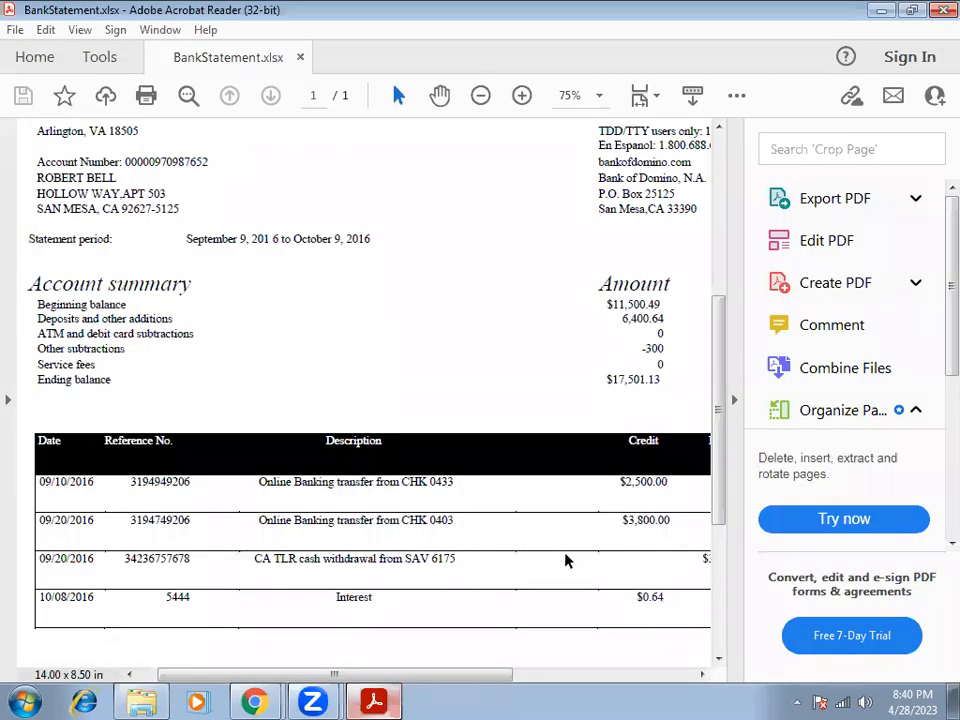
drag(484, 677, 564, 643)
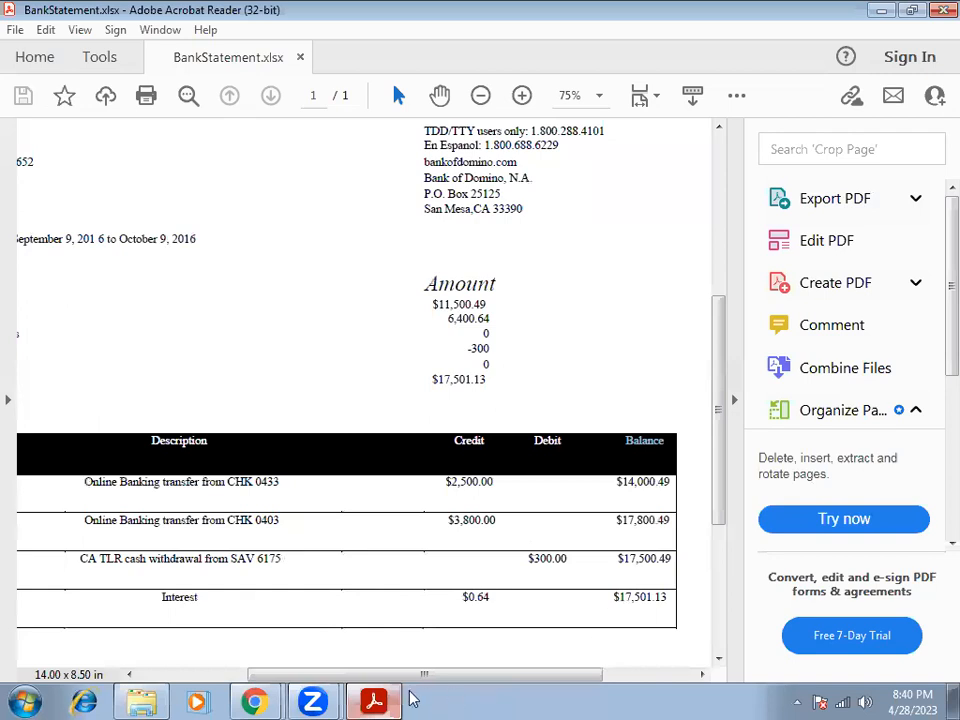
click(254, 701)
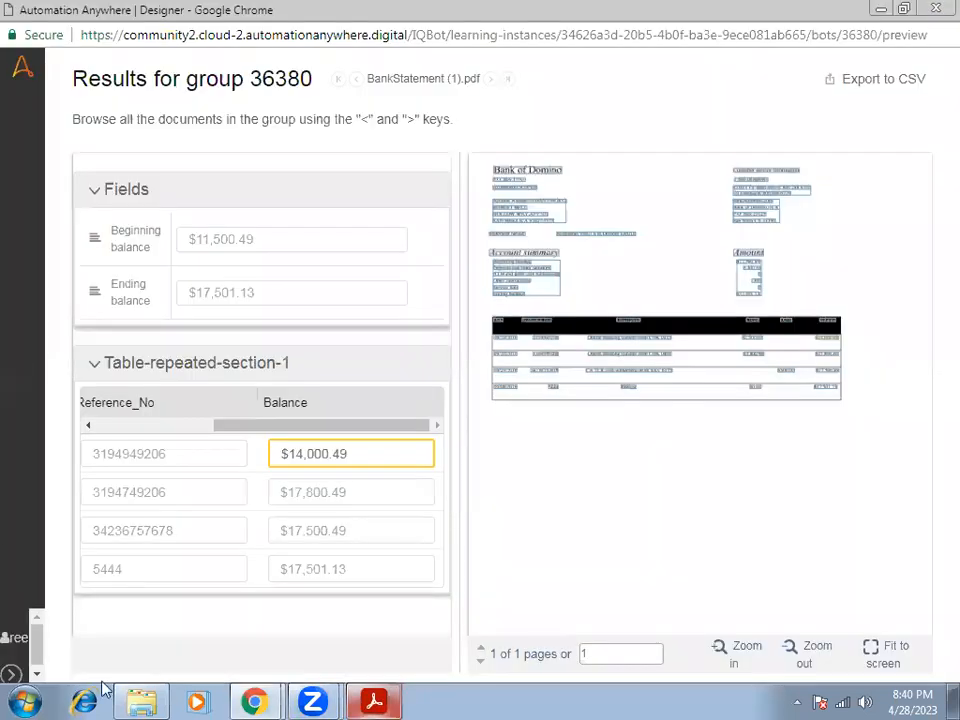
Close the extraction results preview, save the group's training and go to the next group, dismissing the end-of-queue notice.
click(934, 10)
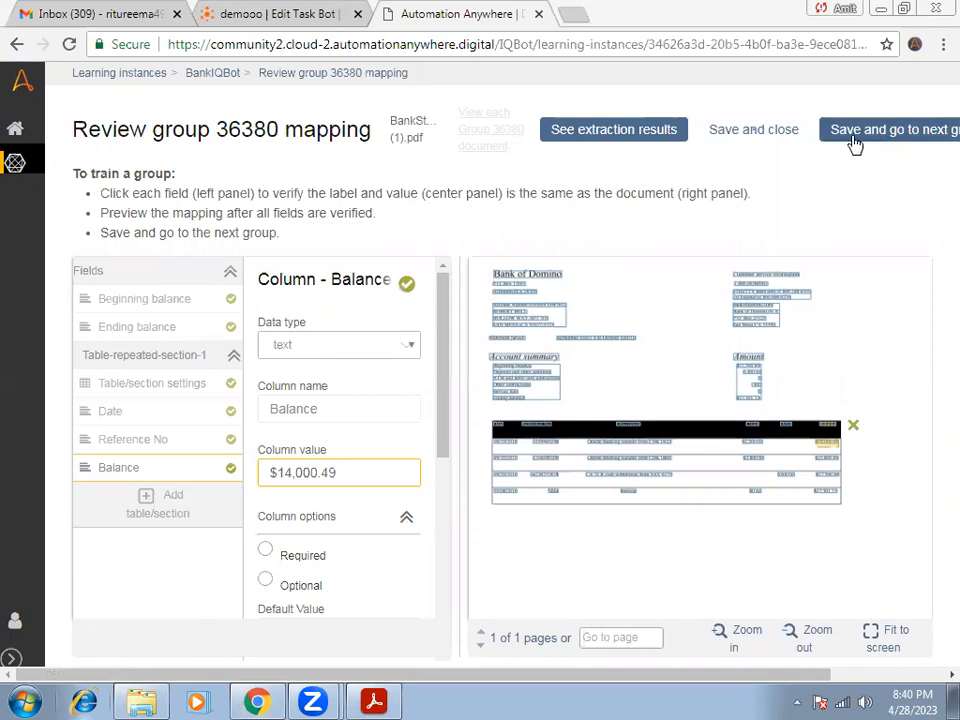
click(919, 132)
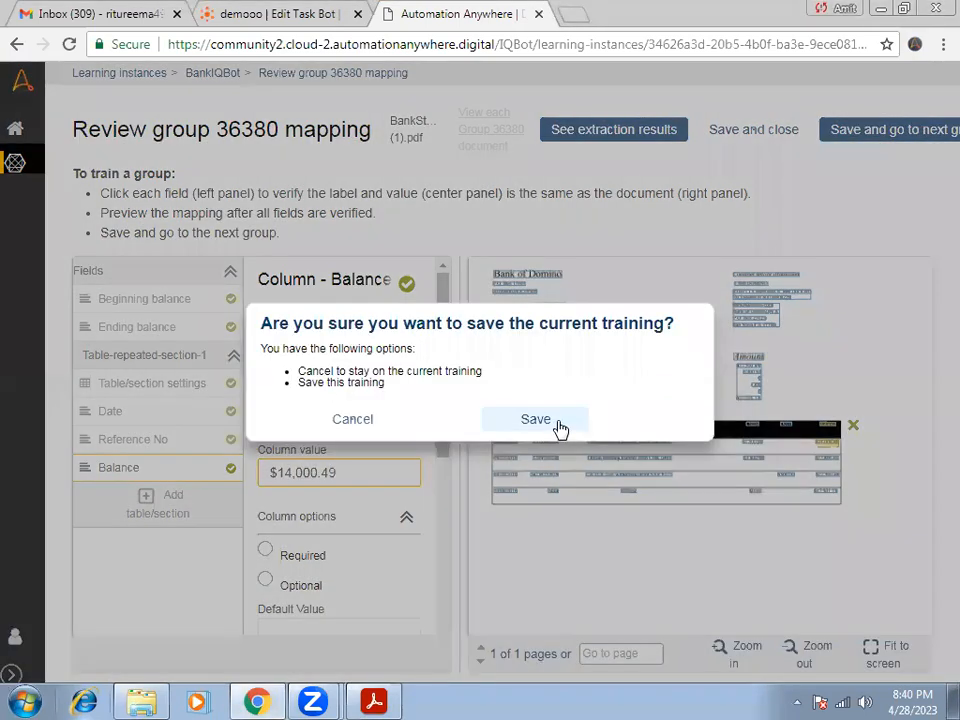
click(559, 420)
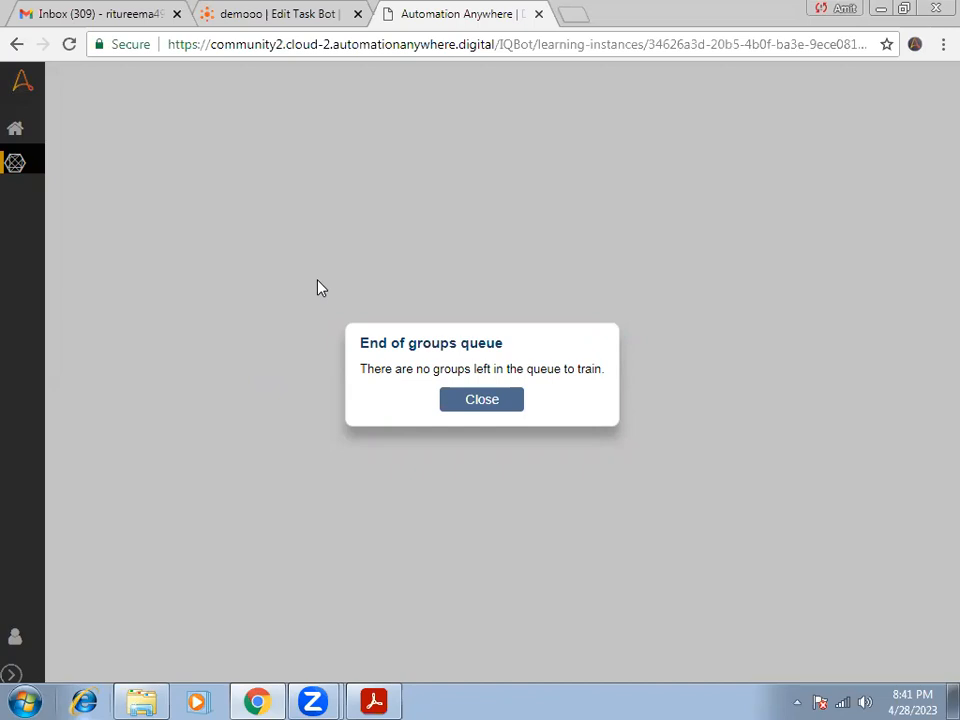
click(497, 404)
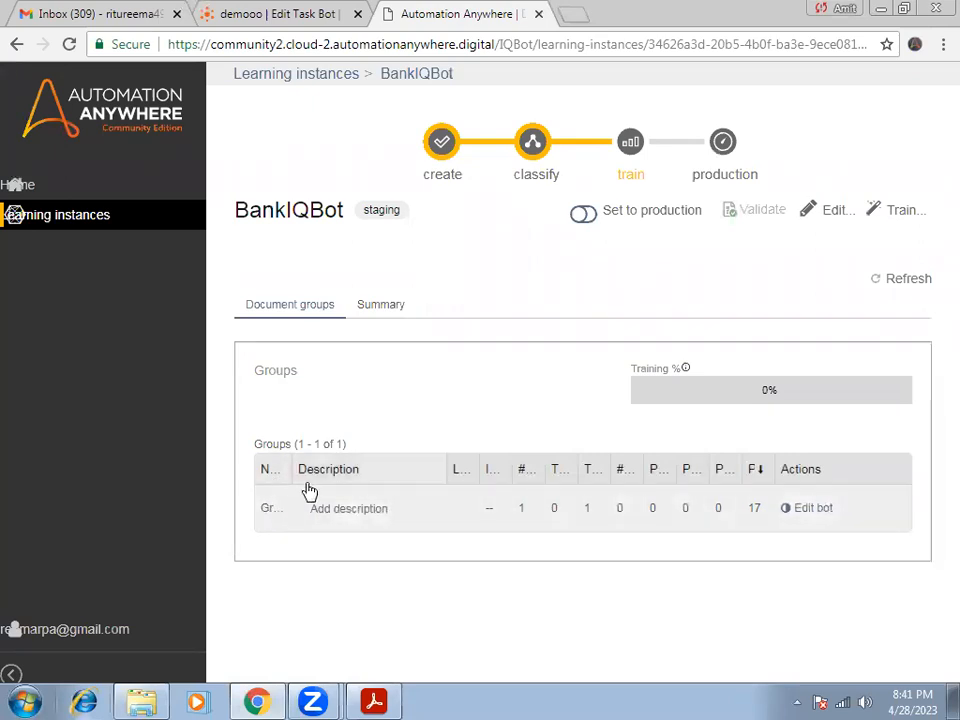
Widen the Name column of the group list, reopen the group's bot for editing, and save and close its training.
drag(289, 468, 341, 476)
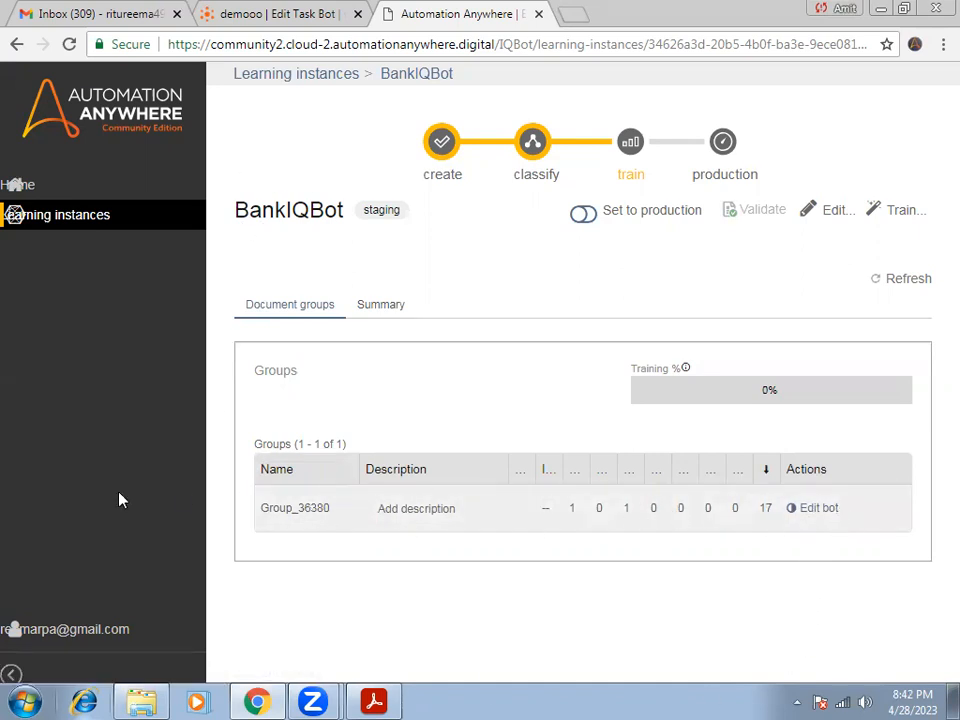
click(818, 509)
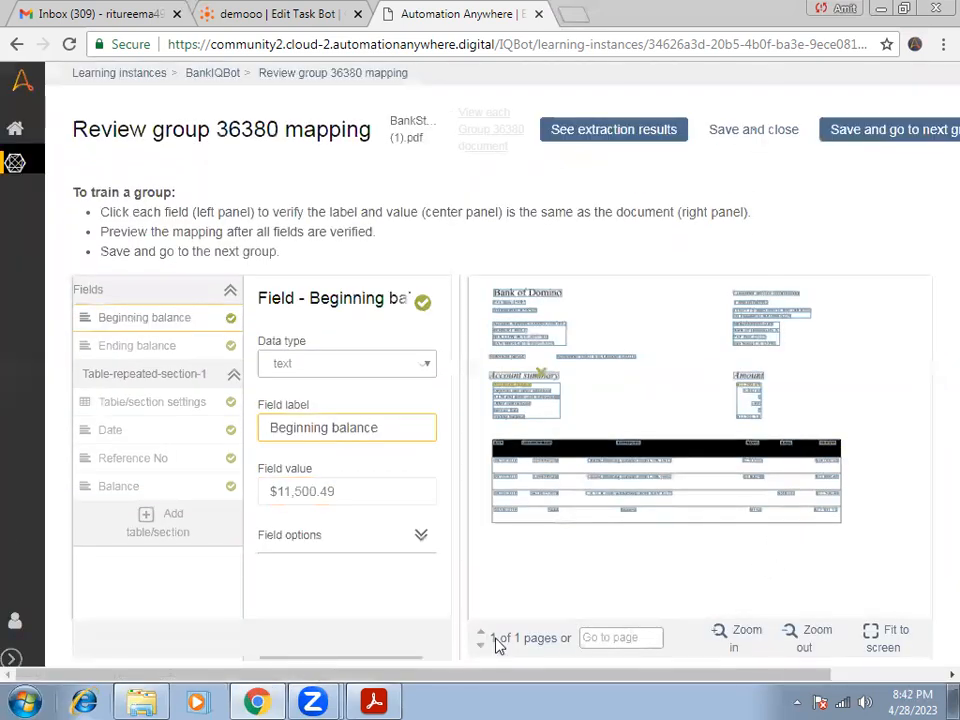
click(762, 133)
click(546, 418)
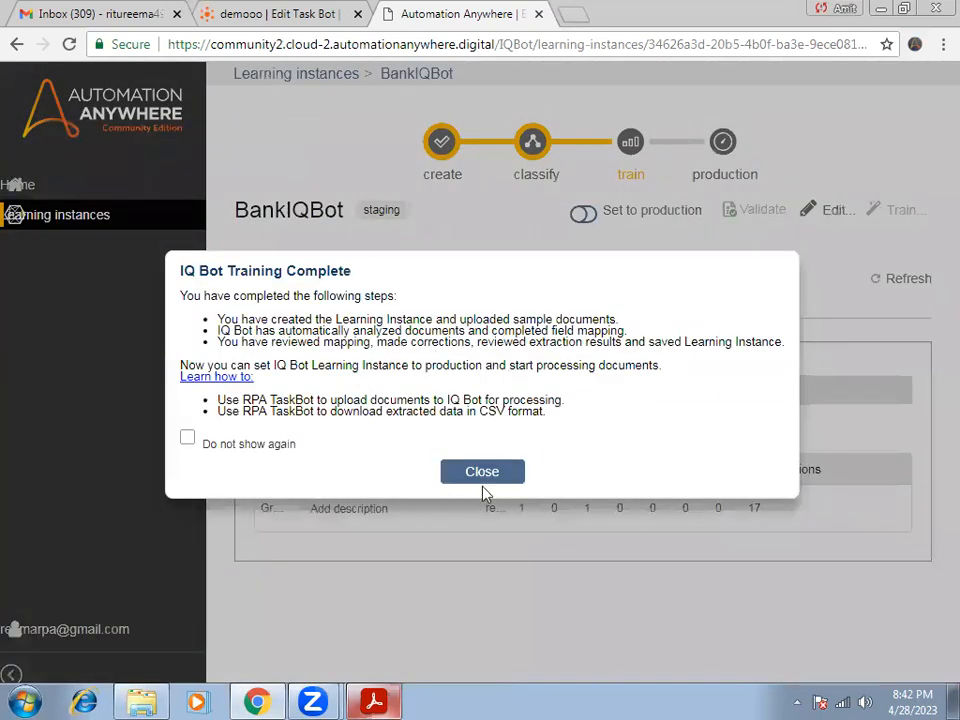
click(483, 474)
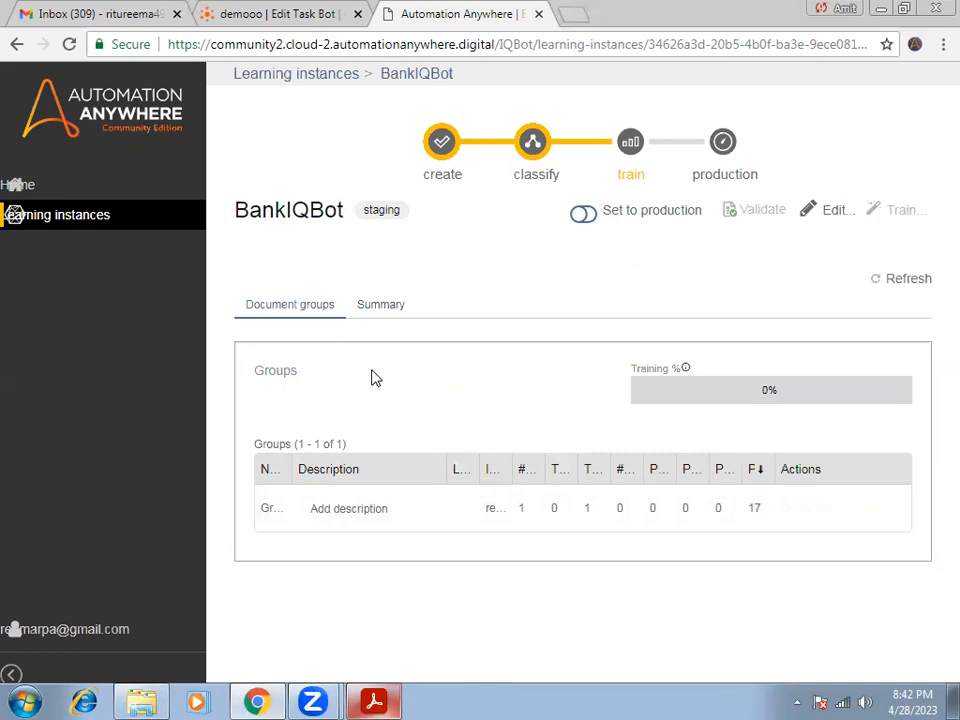
Send the BankIQBot learning instance to production and switch it back to staging.
click(588, 216)
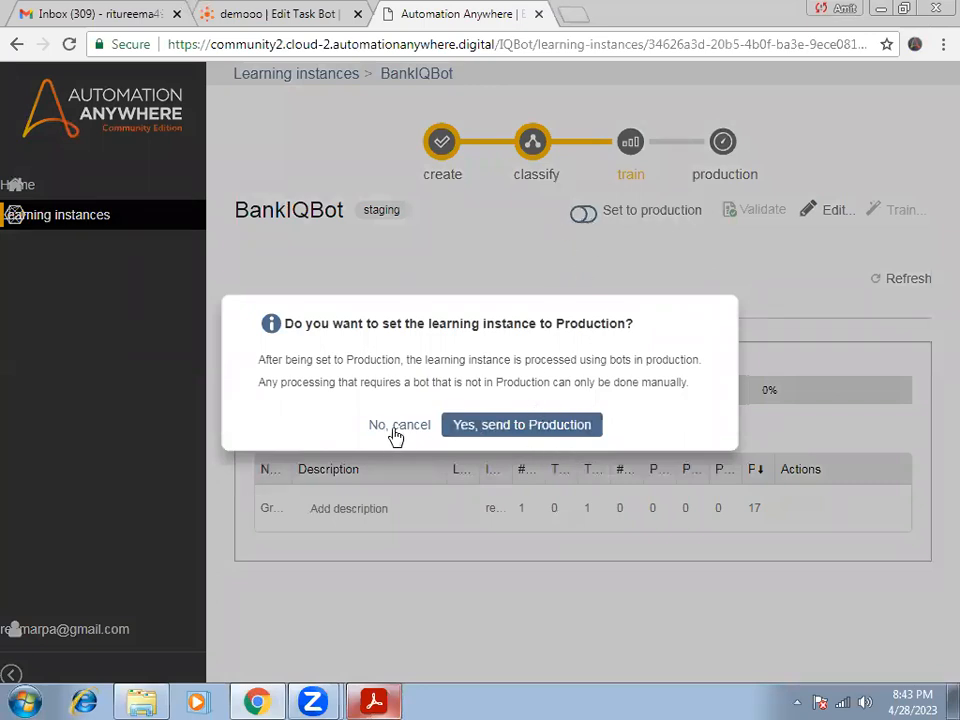
click(470, 430)
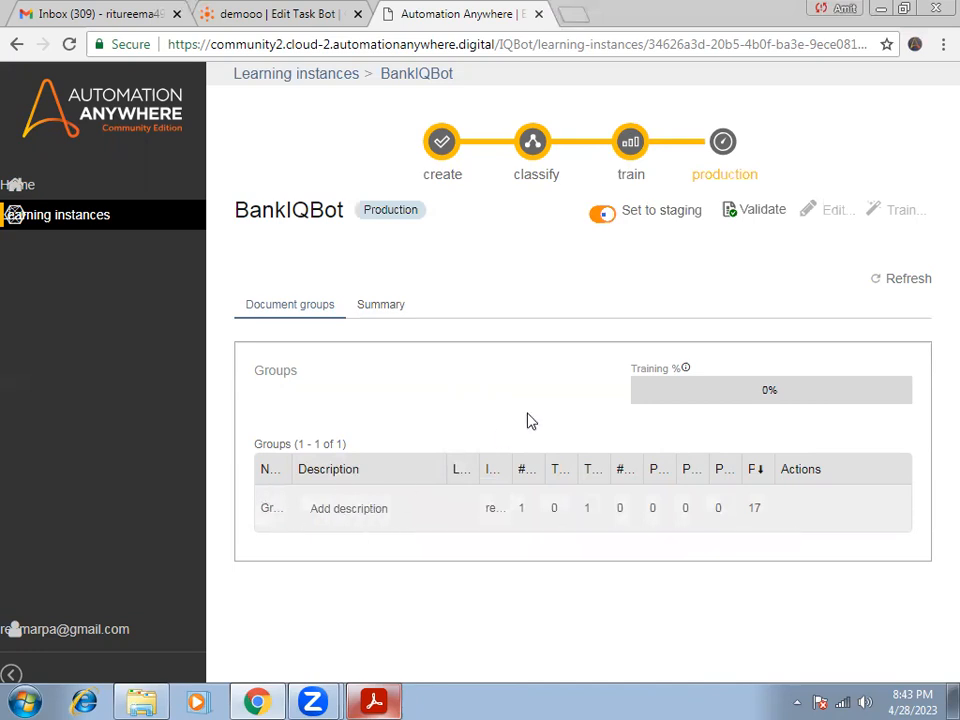
click(603, 215)
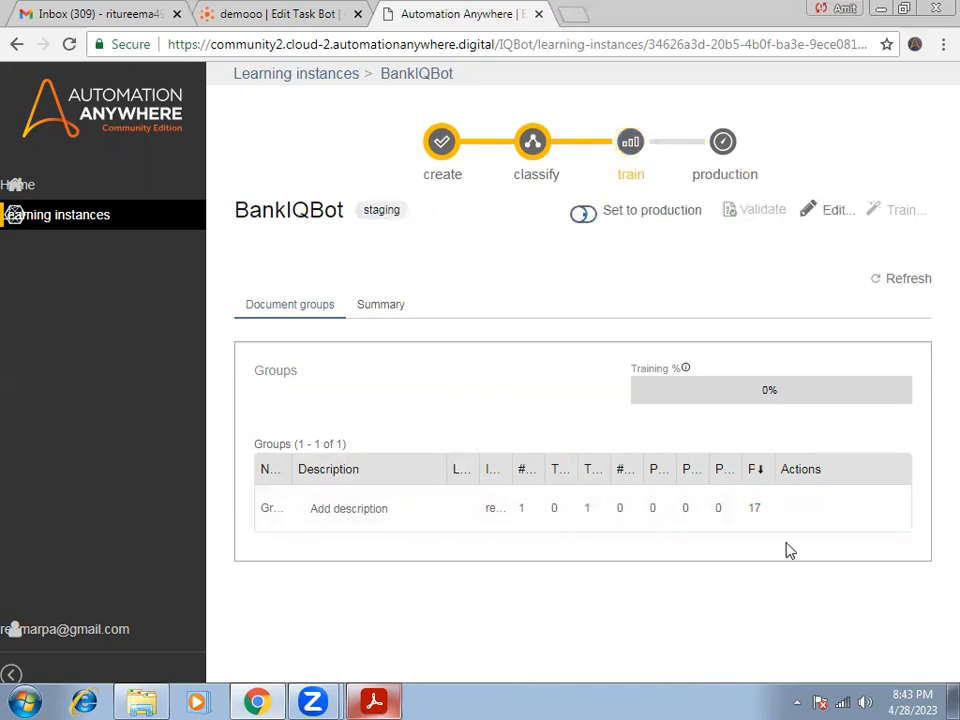
Reload the BankIQBot page and set the learning instance to production.
click(69, 44)
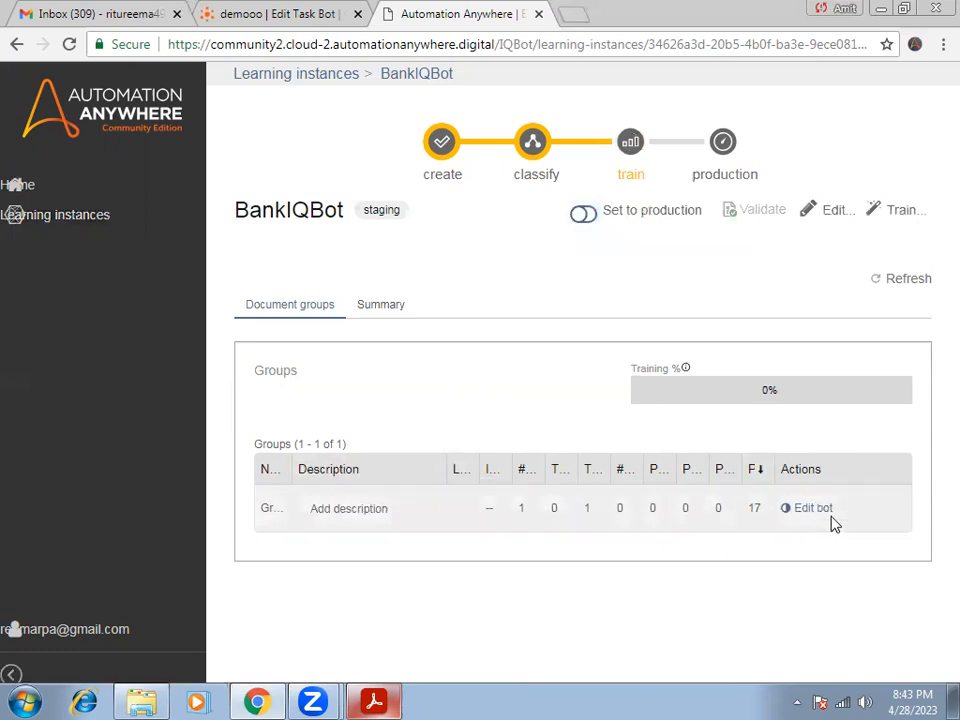
click(583, 217)
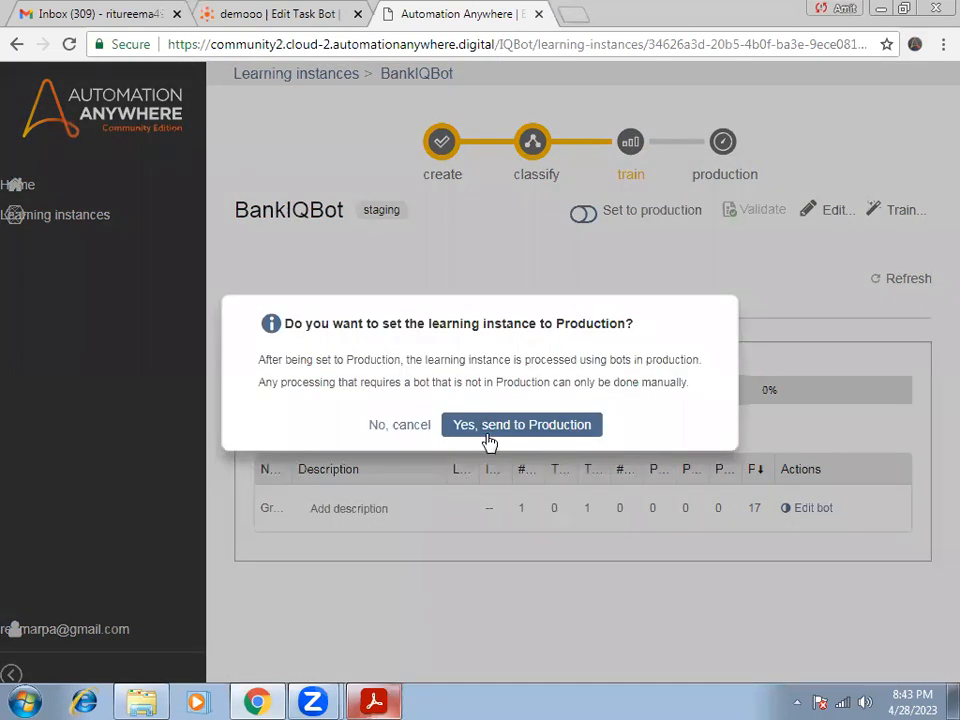
click(493, 428)
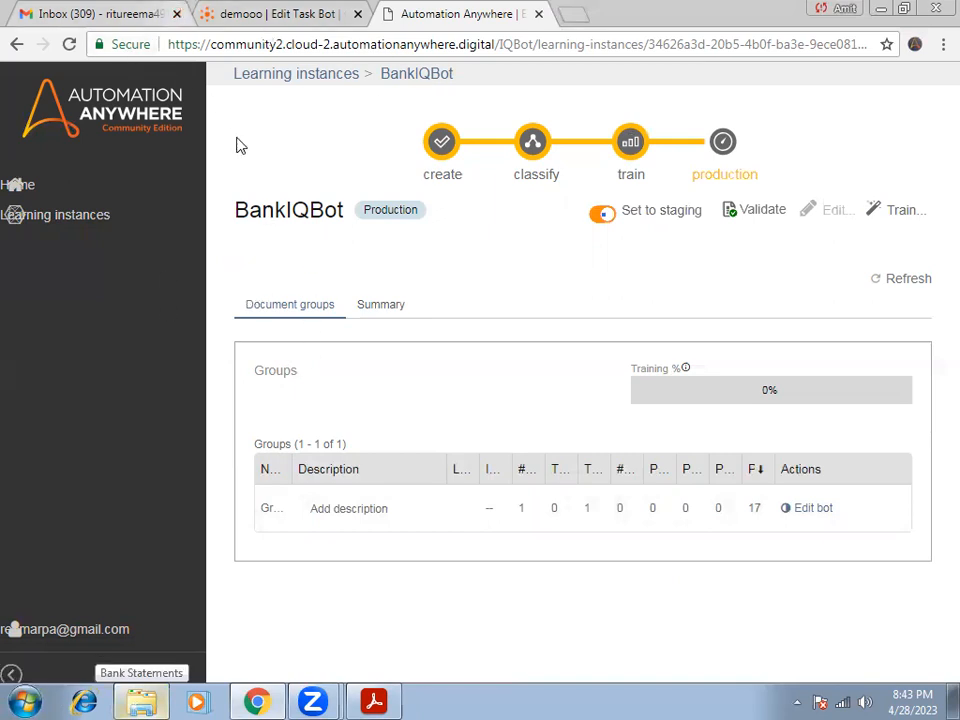
Close the inbox page, open the Control Room's Automation page and create a folder named IQBOT under Bots.
click(177, 14)
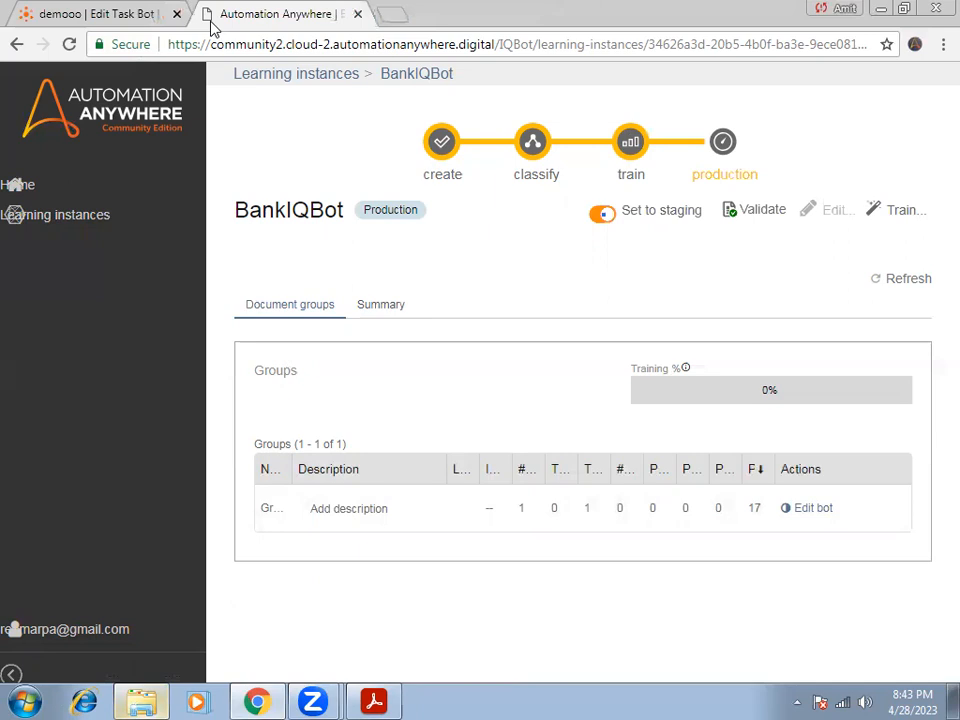
click(75, 12)
click(18, 209)
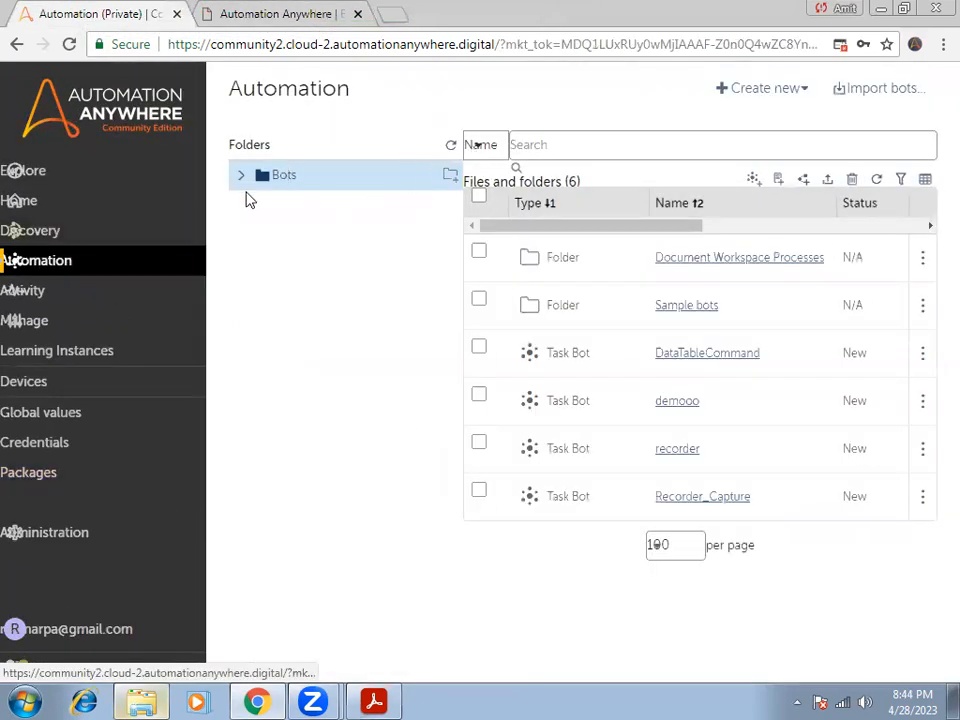
click(240, 176)
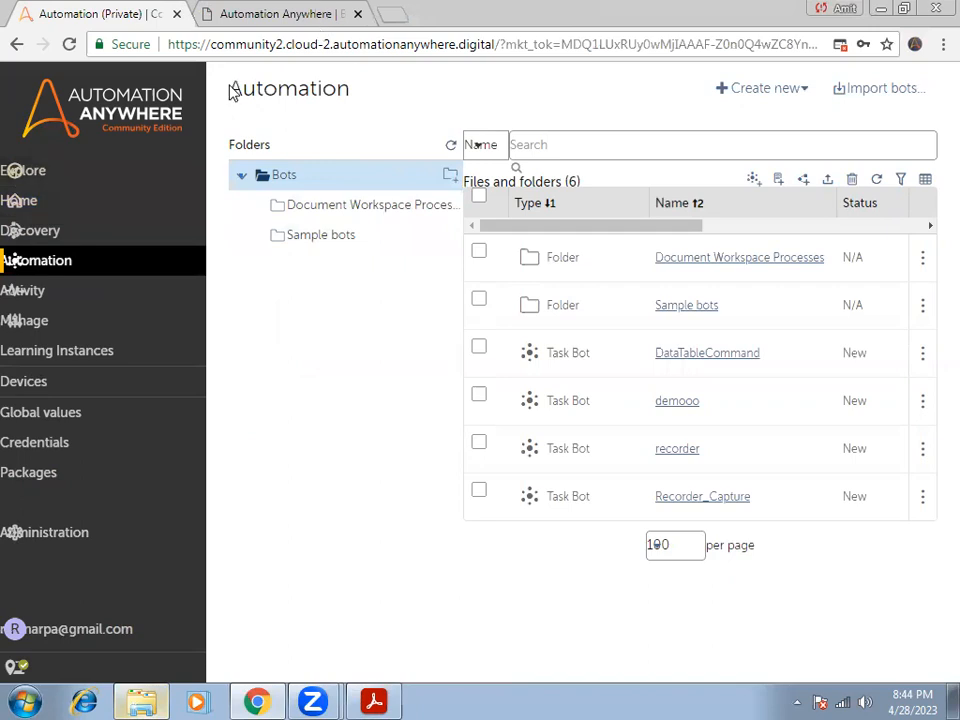
click(449, 174)
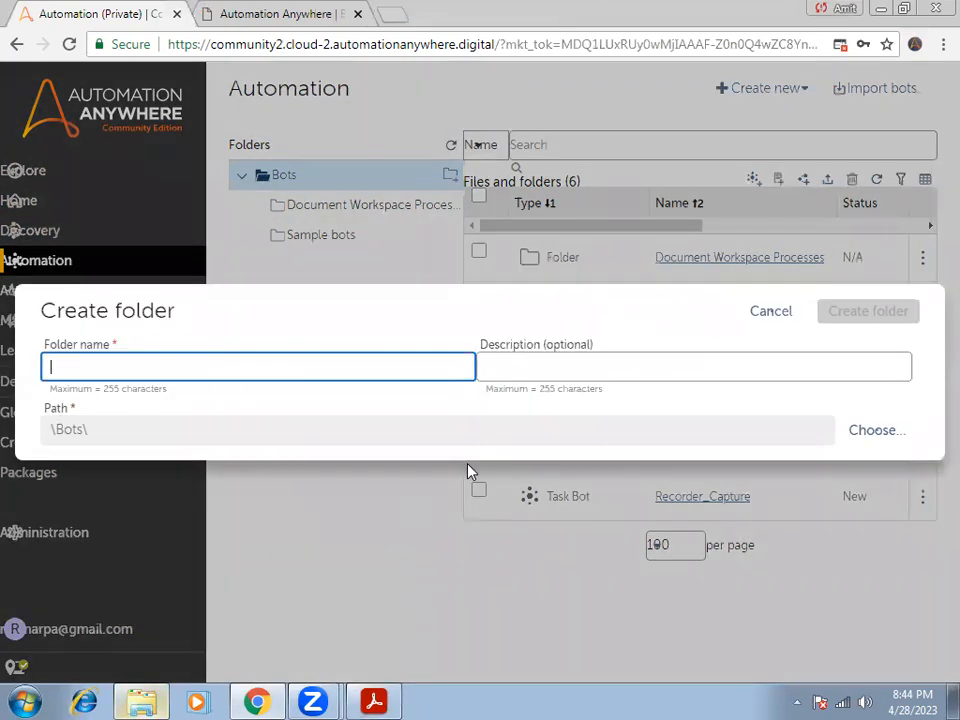
text(IQBOT)
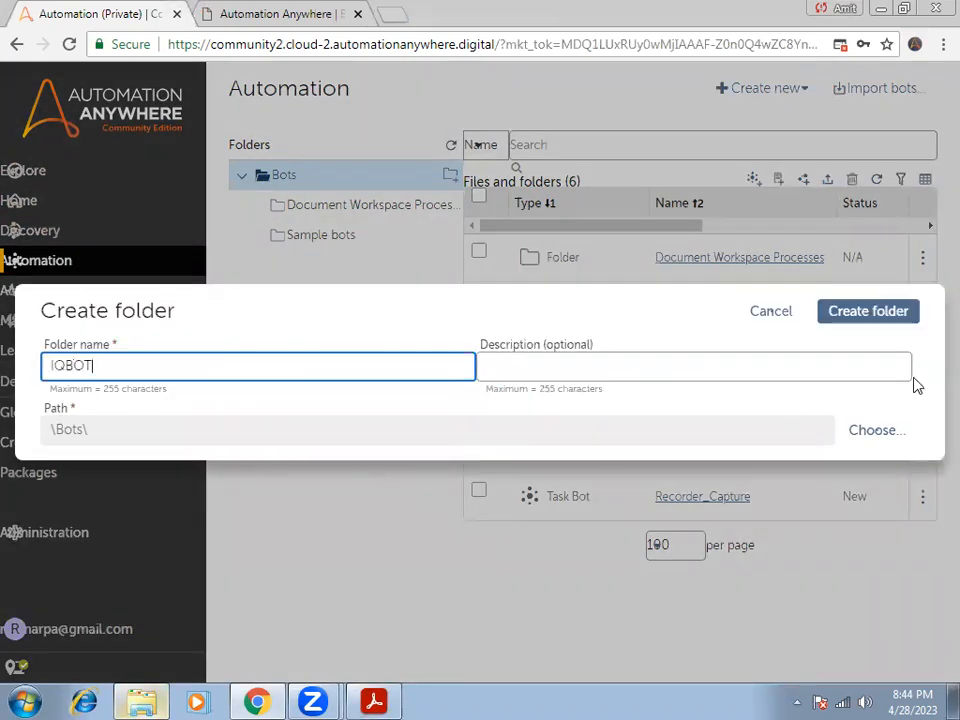
click(889, 318)
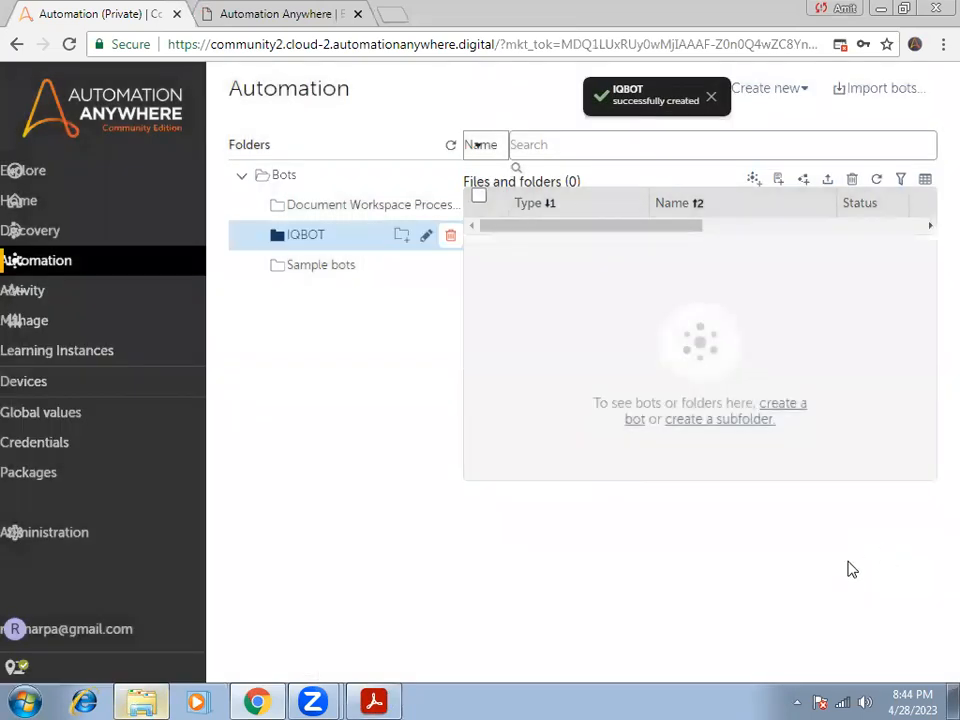
Create a Task Bot named IQBOTConnector in the IQBOT folder and open it for editing.
click(753, 180)
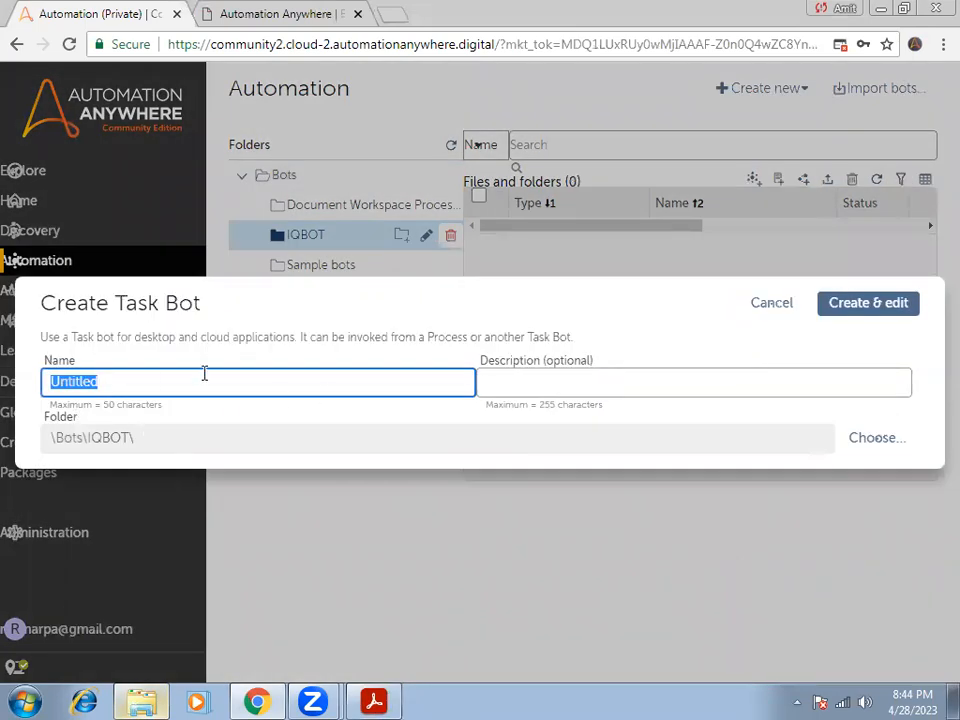
text(IQBOT)
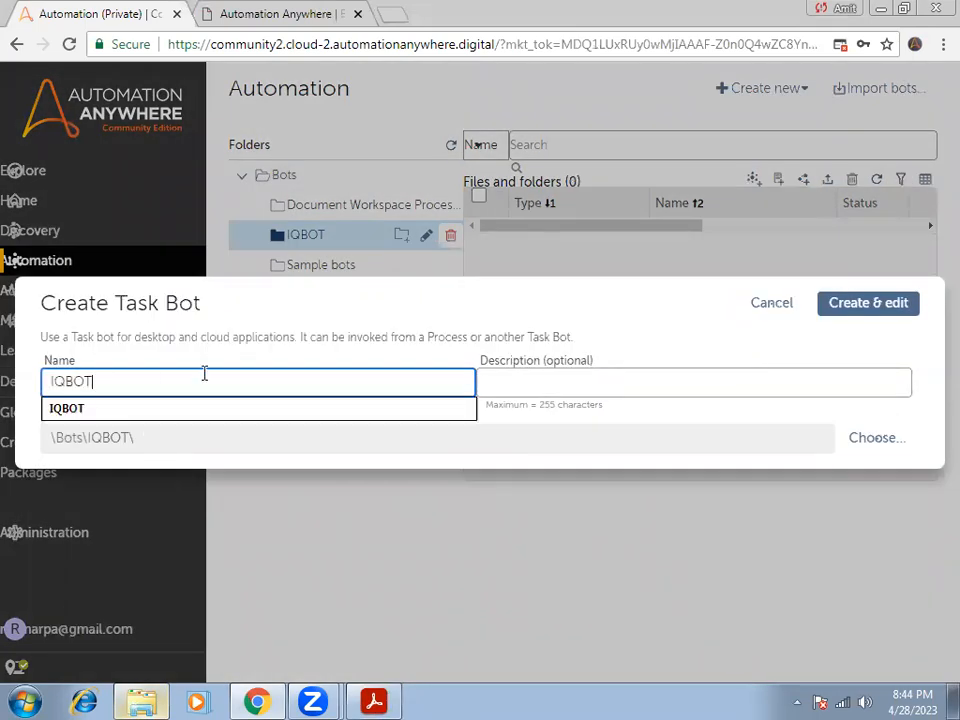
text(Connector)
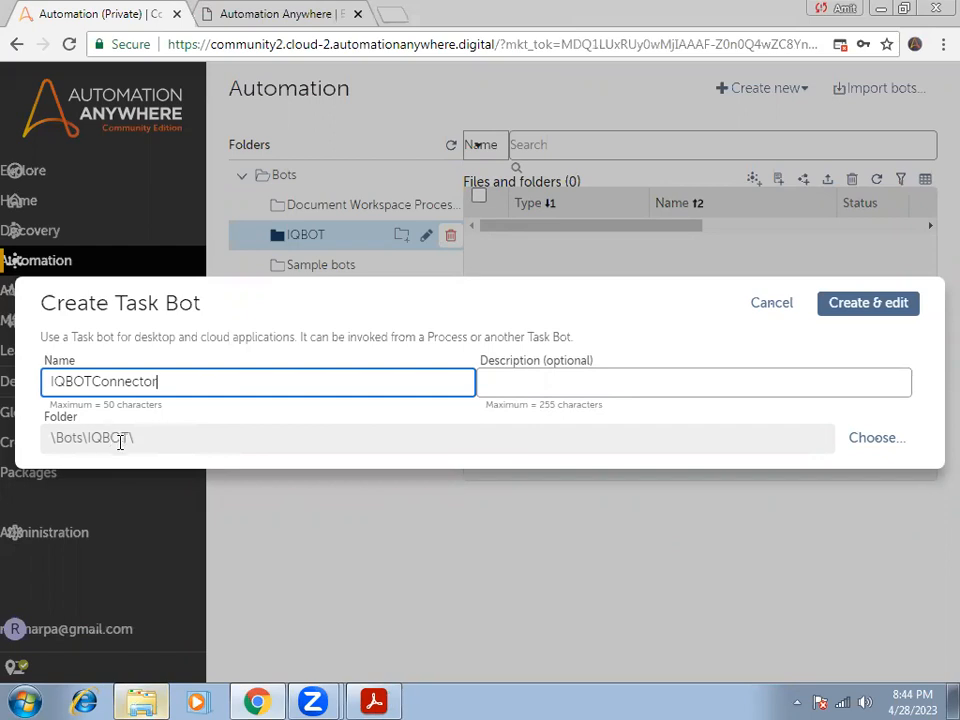
click(830, 308)
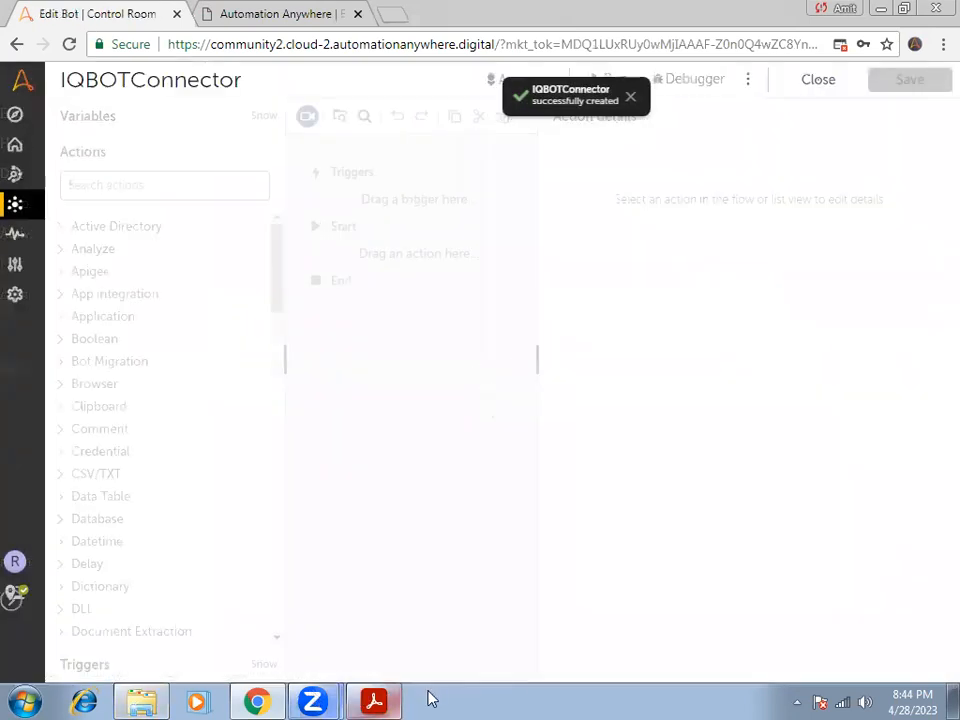
Search the actions for IQ and add the IQ Bot Upload Document action to the bot's flow.
click(100, 158)
click(116, 184)
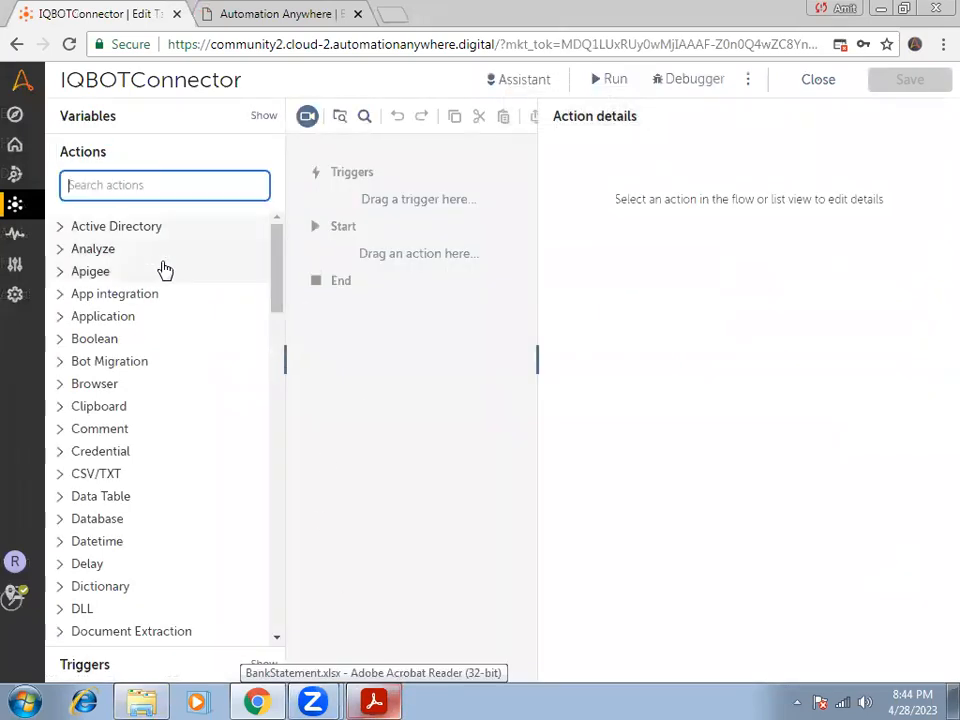
text(IQ)
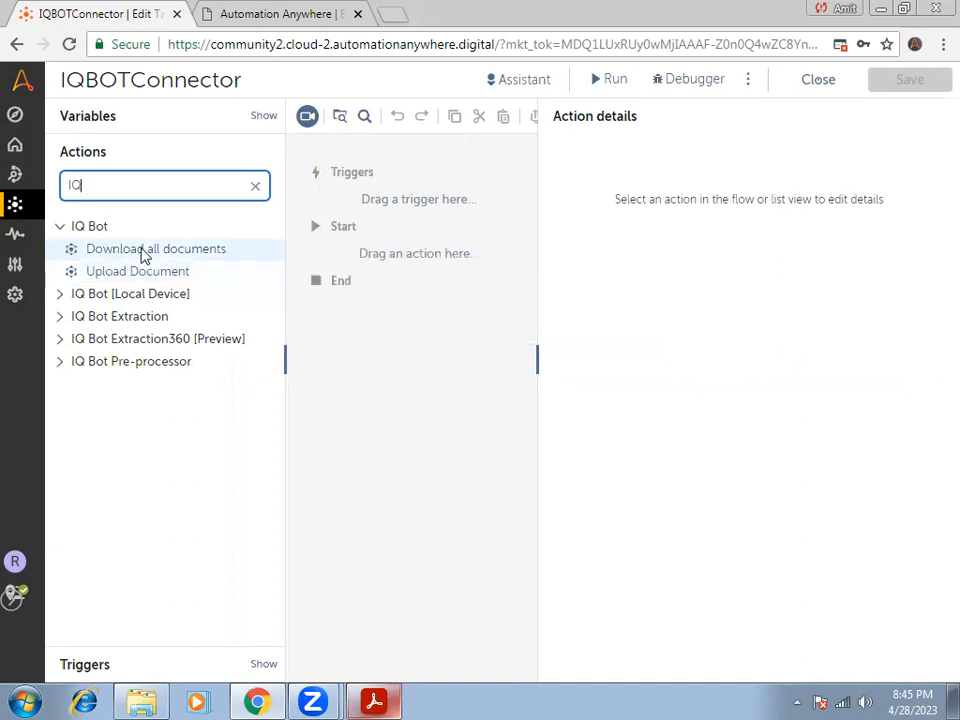
double_click(160, 273)
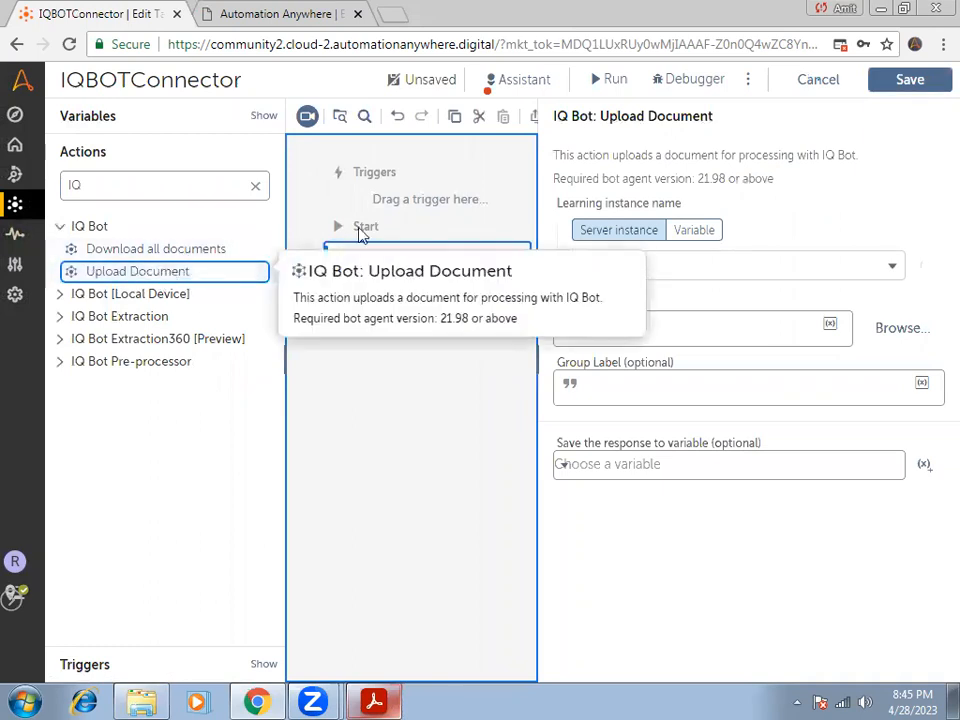
Add the Upload Document action again and delete the duplicates, keeping a single one in the flow.
click(420, 258)
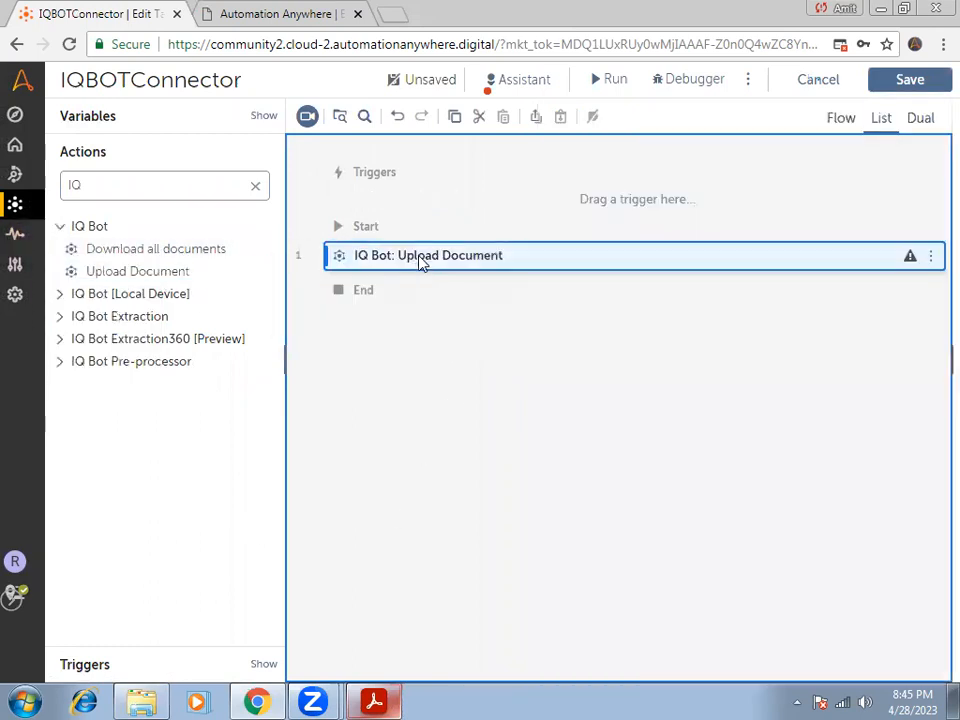
key(Delete)
double_click(153, 273)
double_click(153, 273)
double_click(153, 273)
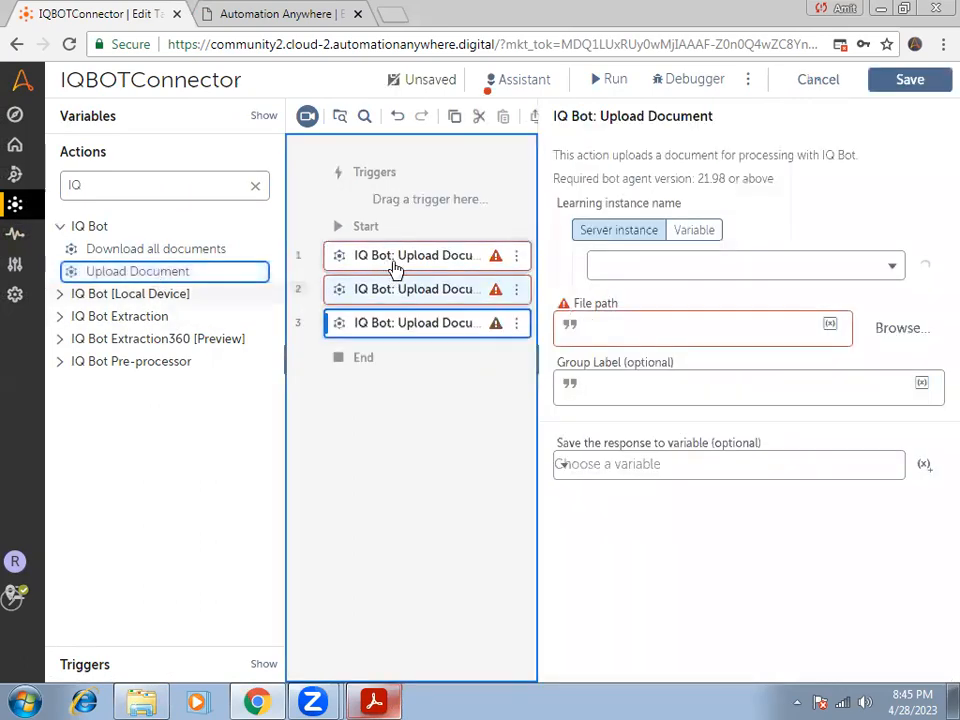
click(473, 296)
key(Delete)
click(425, 302)
key(Delete)
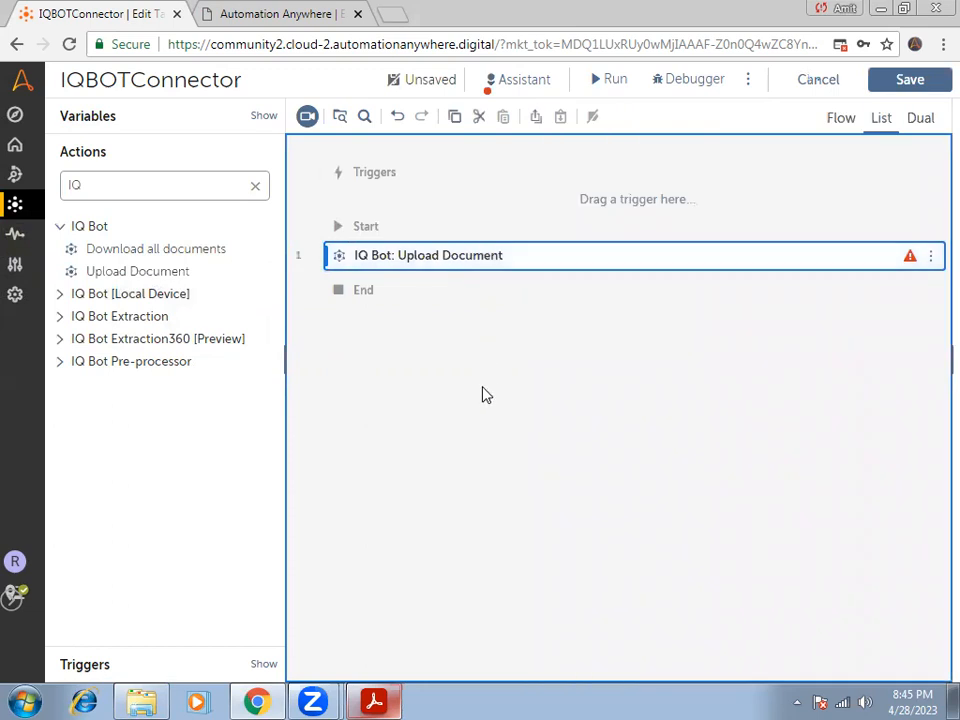
Refresh the Upload Document action's server learning instances and choose BankIQBot as the learning instance.
click(536, 260)
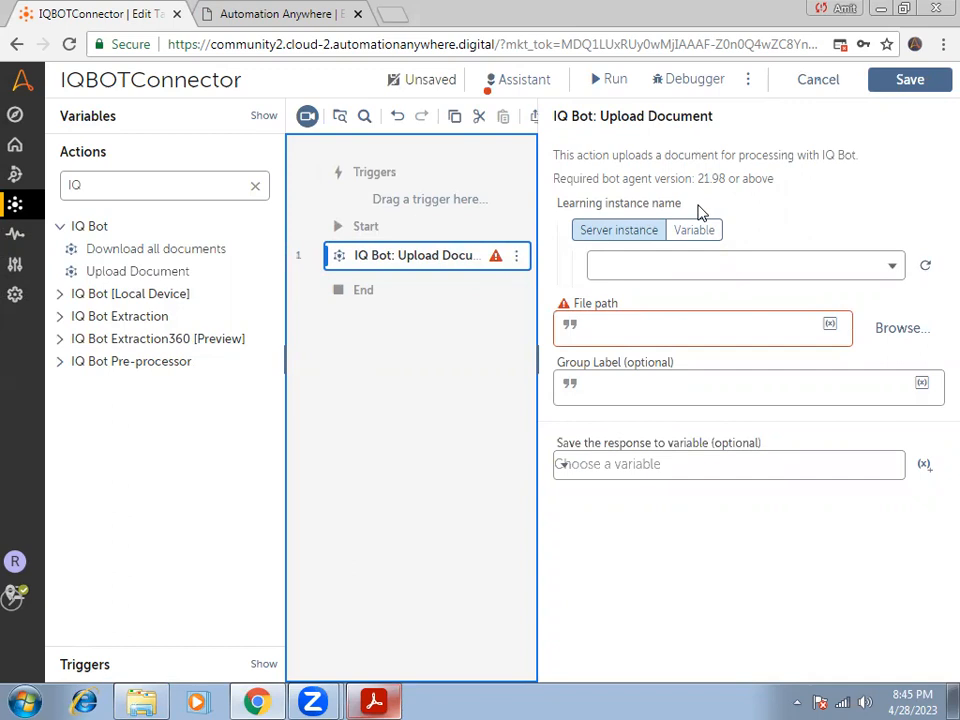
click(245, 16)
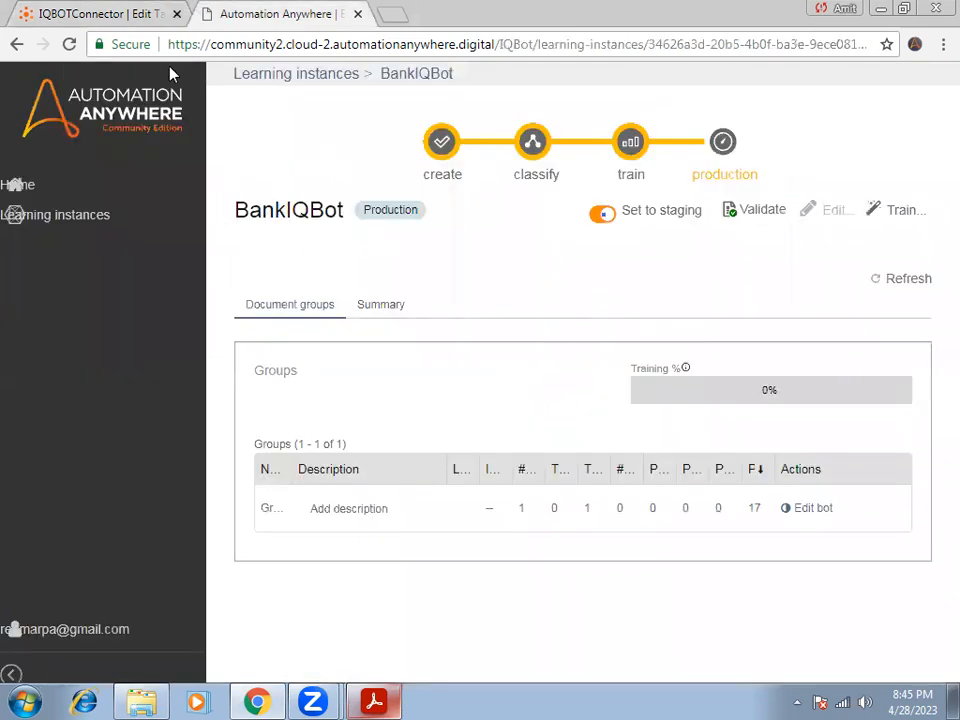
click(62, 20)
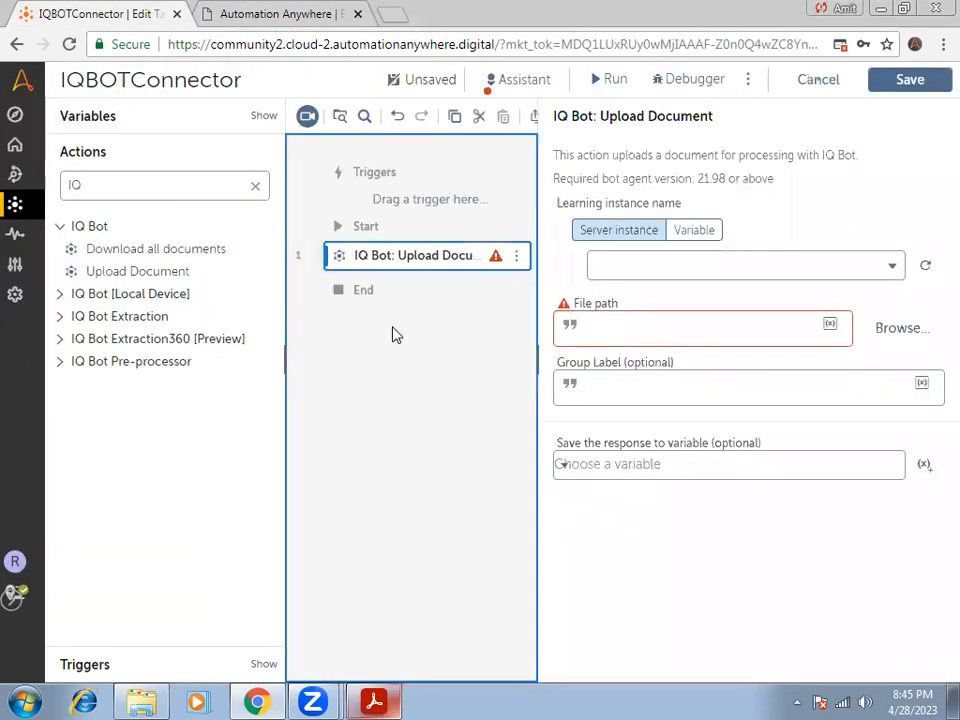
click(921, 270)
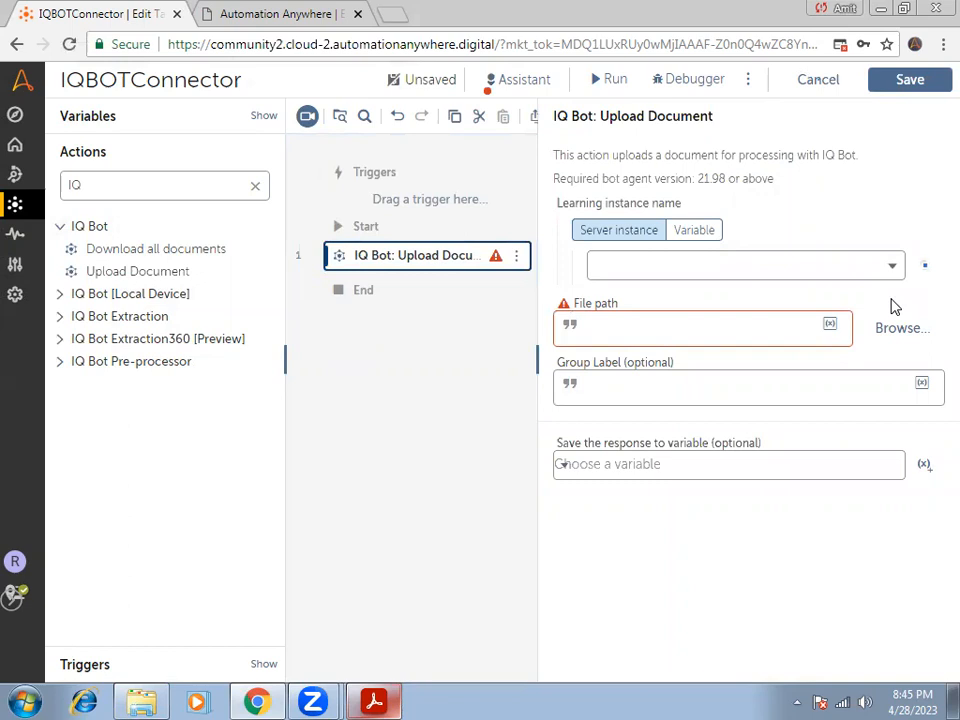
click(868, 270)
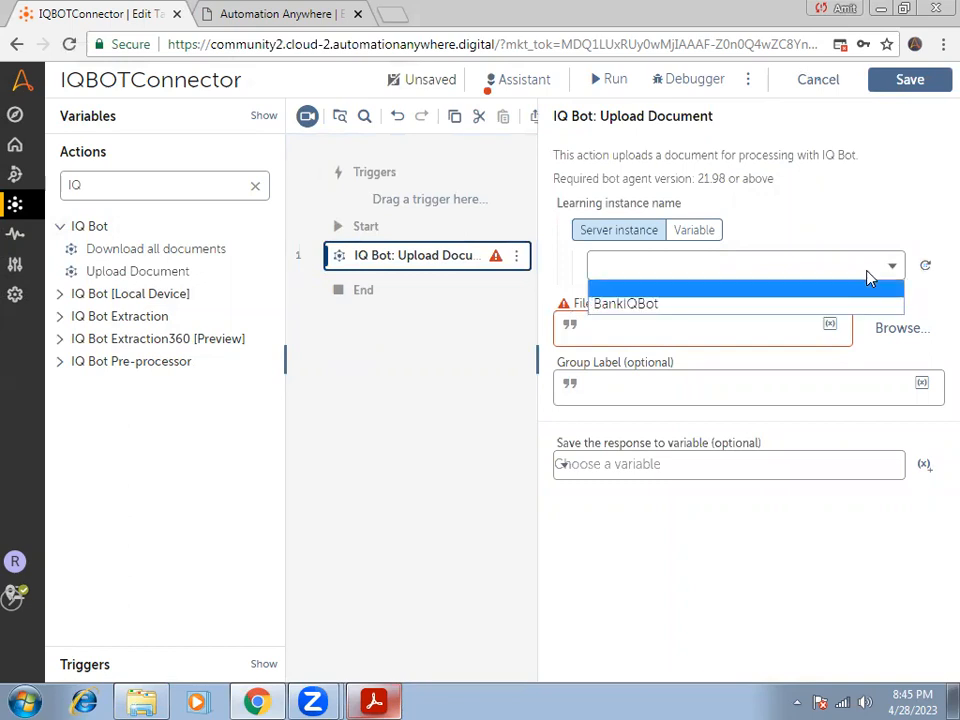
click(618, 313)
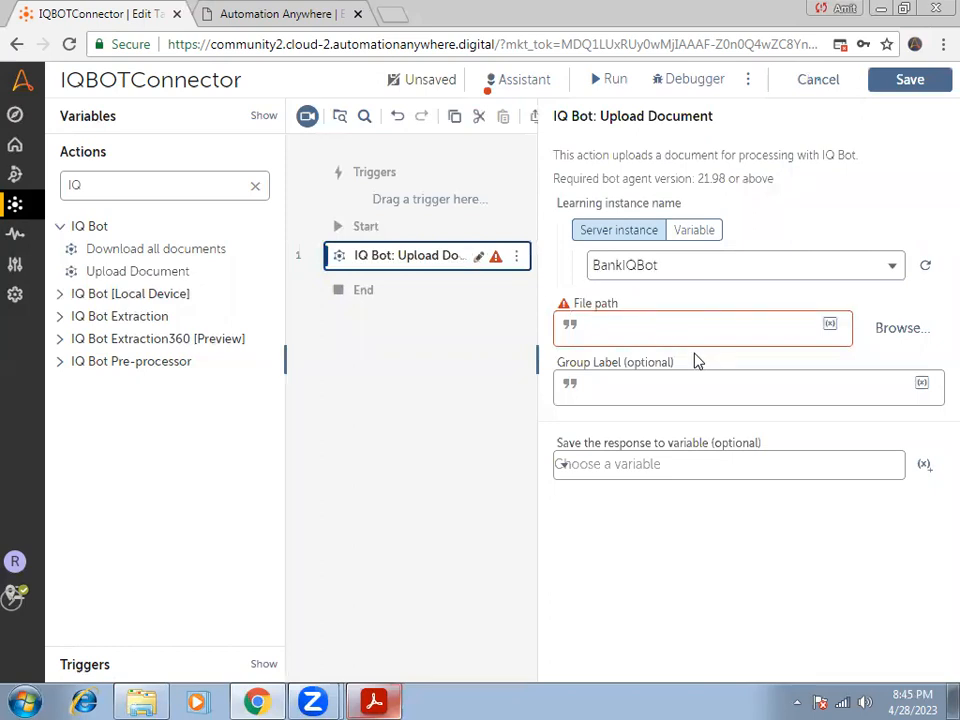
Copy the full path of BankStatement (1) from the Bank Statements folder in Windows Explorer.
click(617, 335)
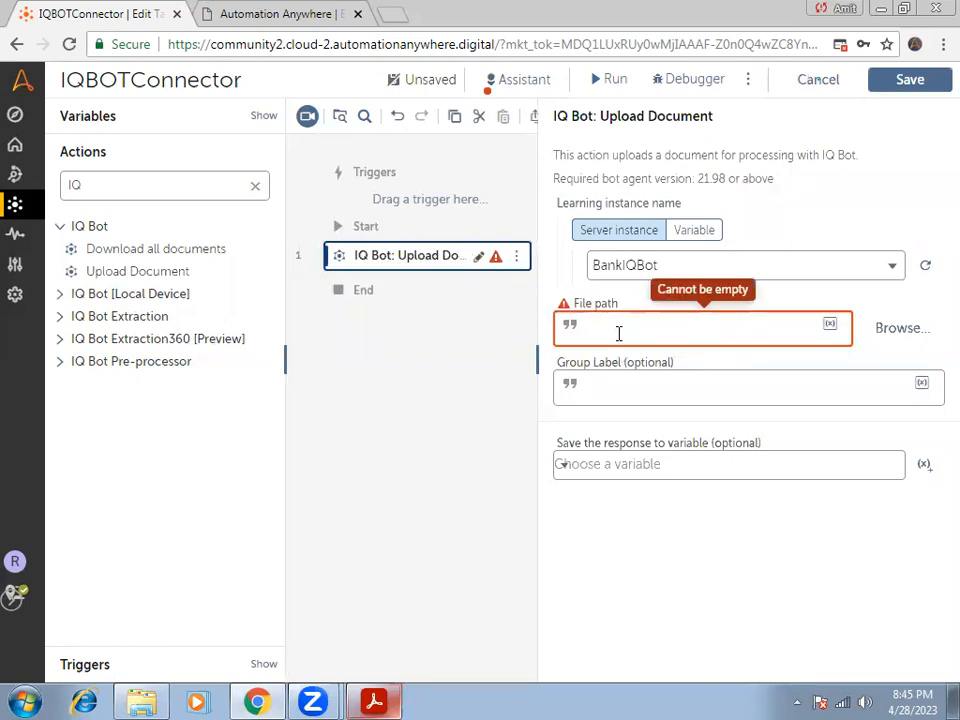
click(141, 702)
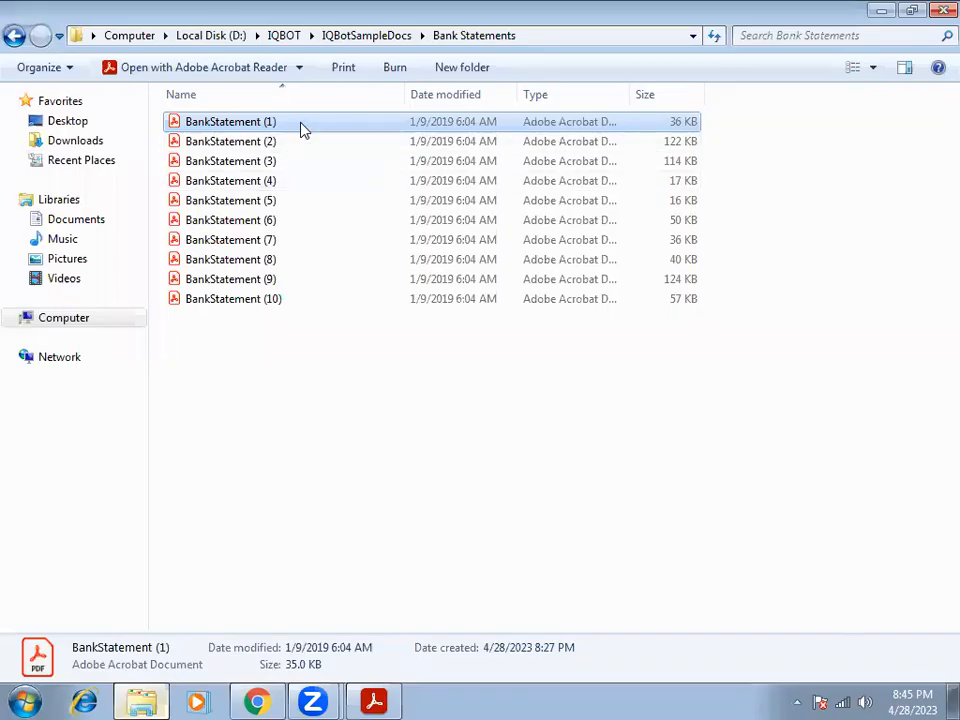
right_click(274, 131)
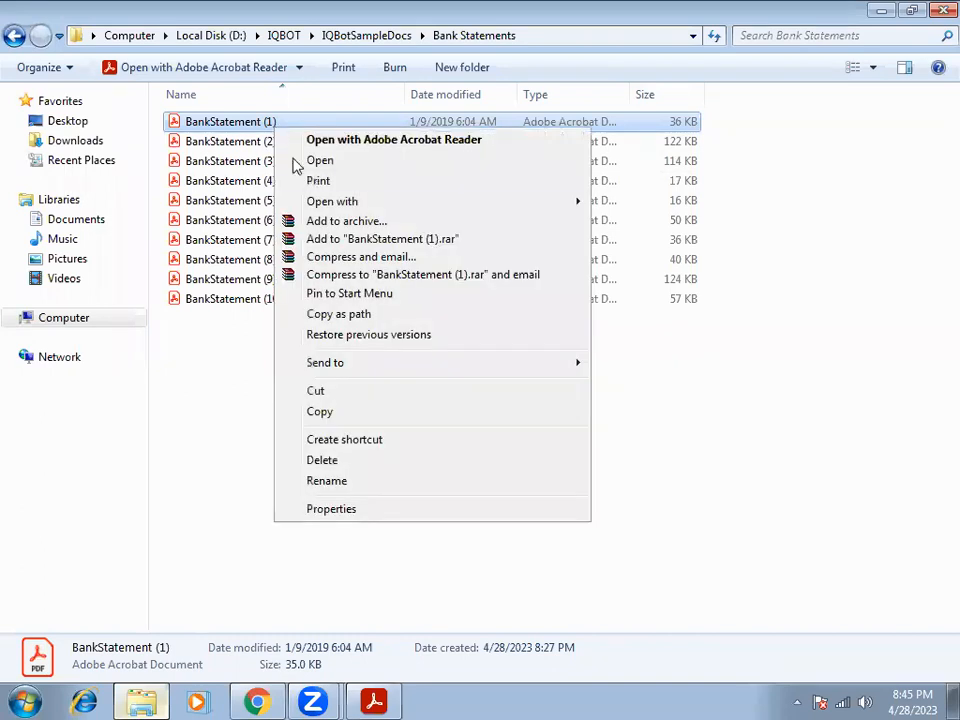
click(318, 314)
Back in the browser, set the Upload Document file path to D:\IQBOT\IQBotSampleDocs\Bank Statements\BankStatement (1).pdf, without the surrounding quotation marks.
click(375, 700)
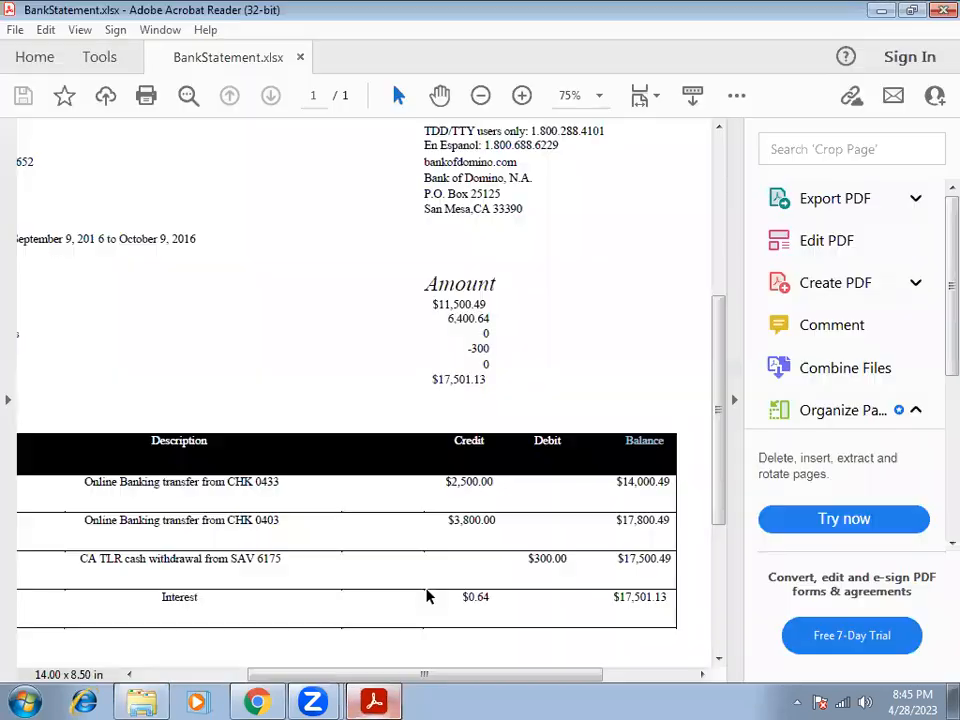
click(257, 700)
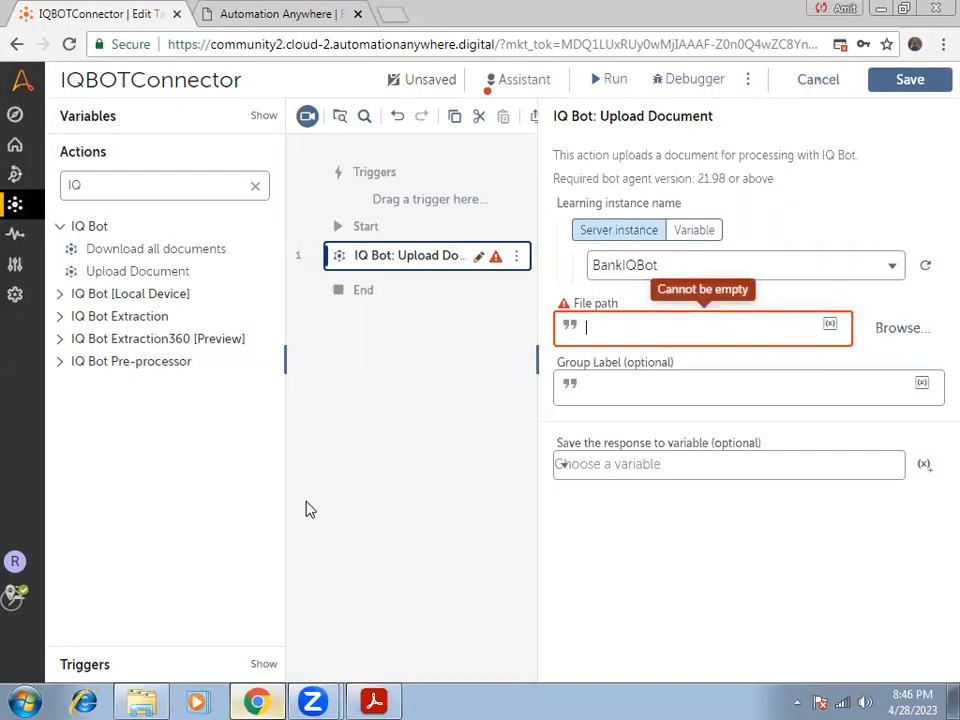
key(ctrl+v)
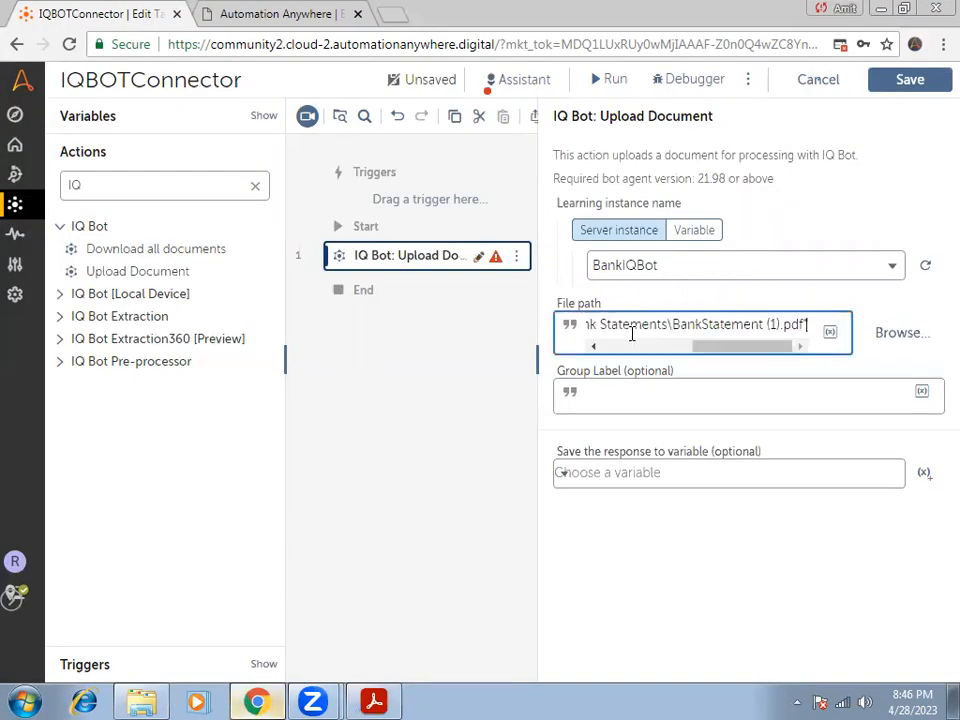
key(BackSpace)
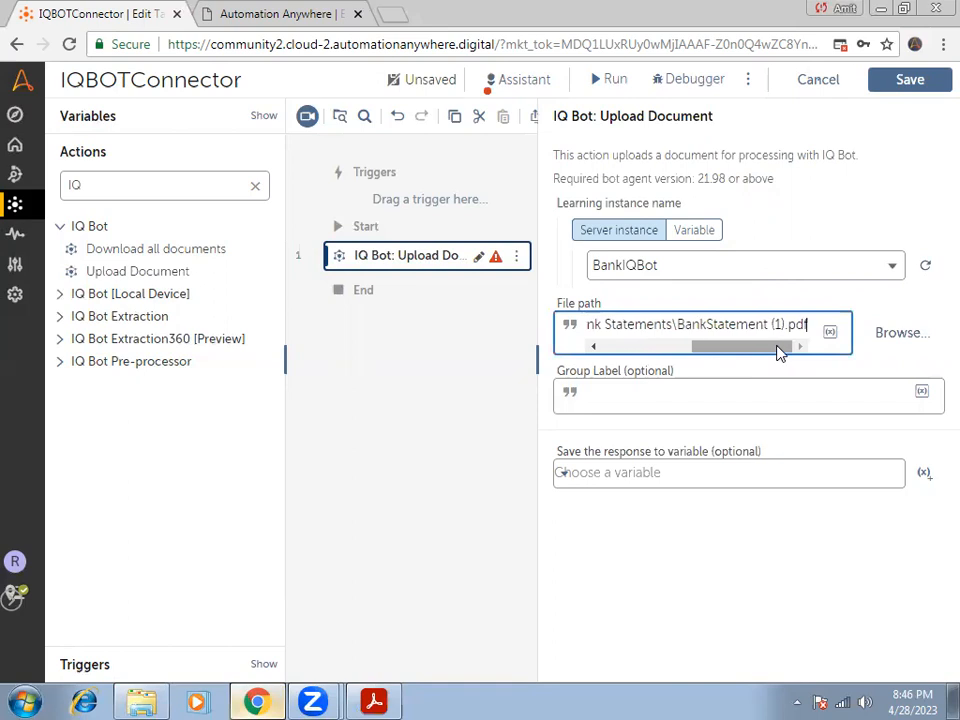
drag(772, 352, 585, 350)
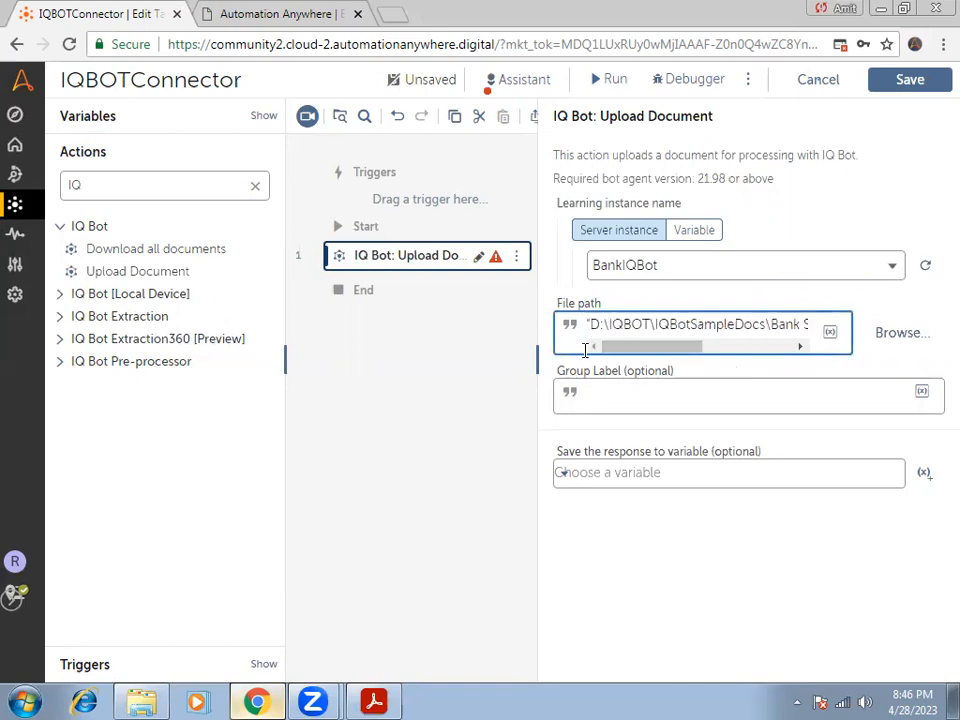
key(Home)
key(Delete)
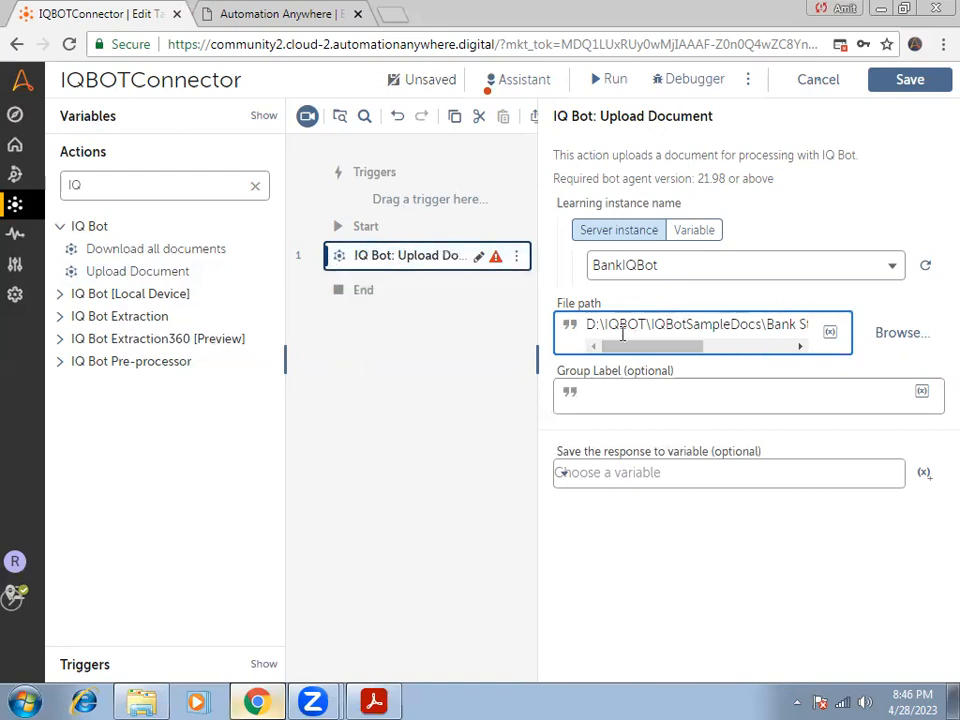
drag(645, 347, 797, 347)
Examine the Label column of BankIQBot's document groups, reloading the learning instance page, and compare it with the action's optional group label.
click(700, 398)
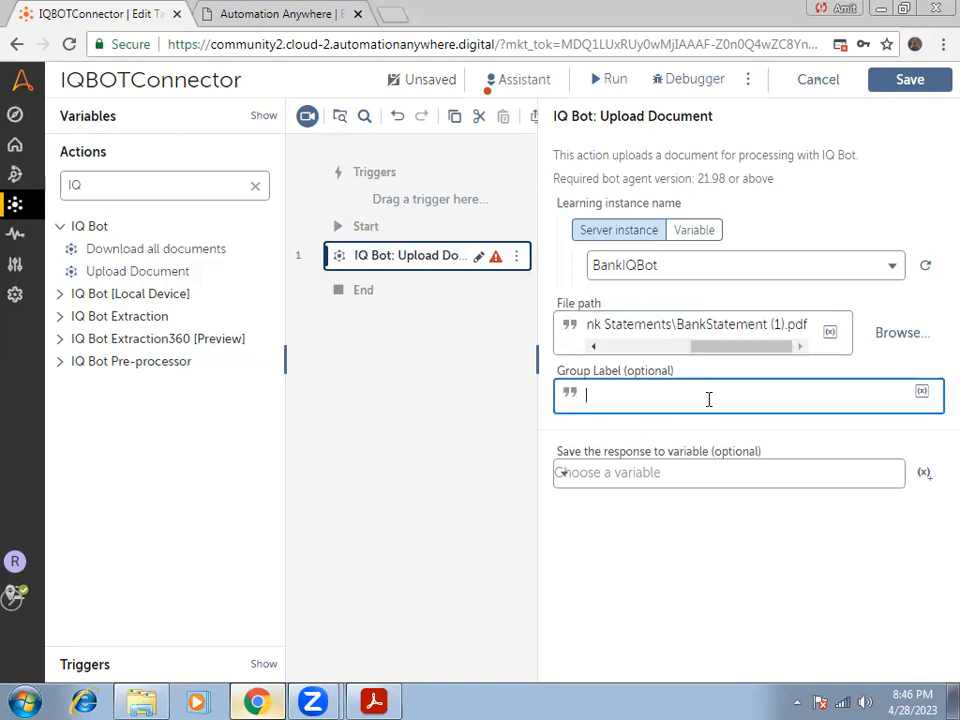
click(262, 20)
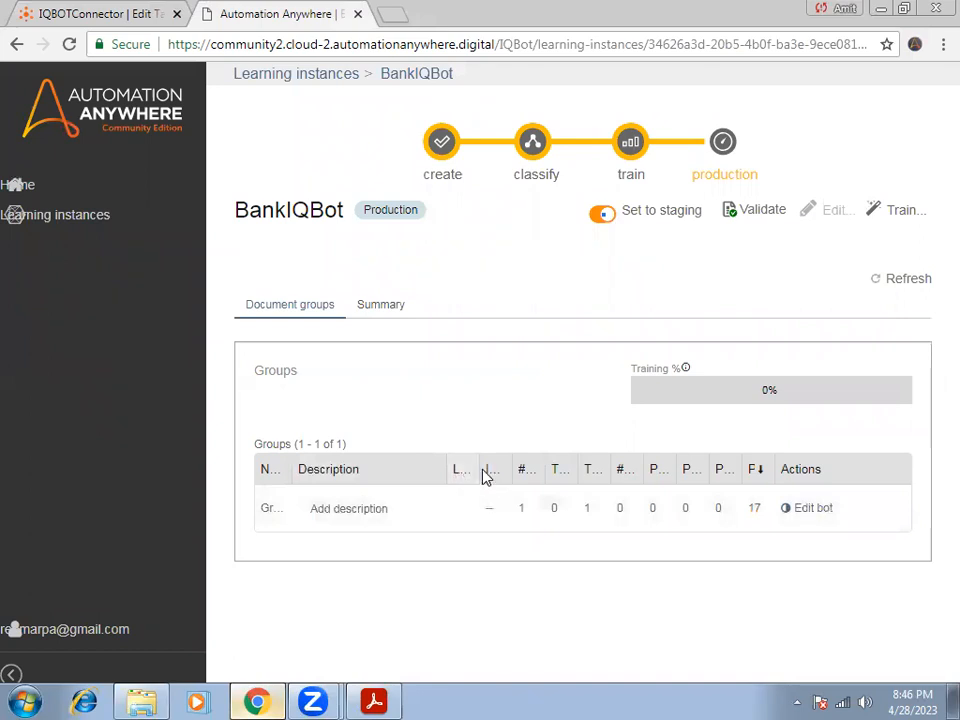
drag(474, 469, 568, 469)
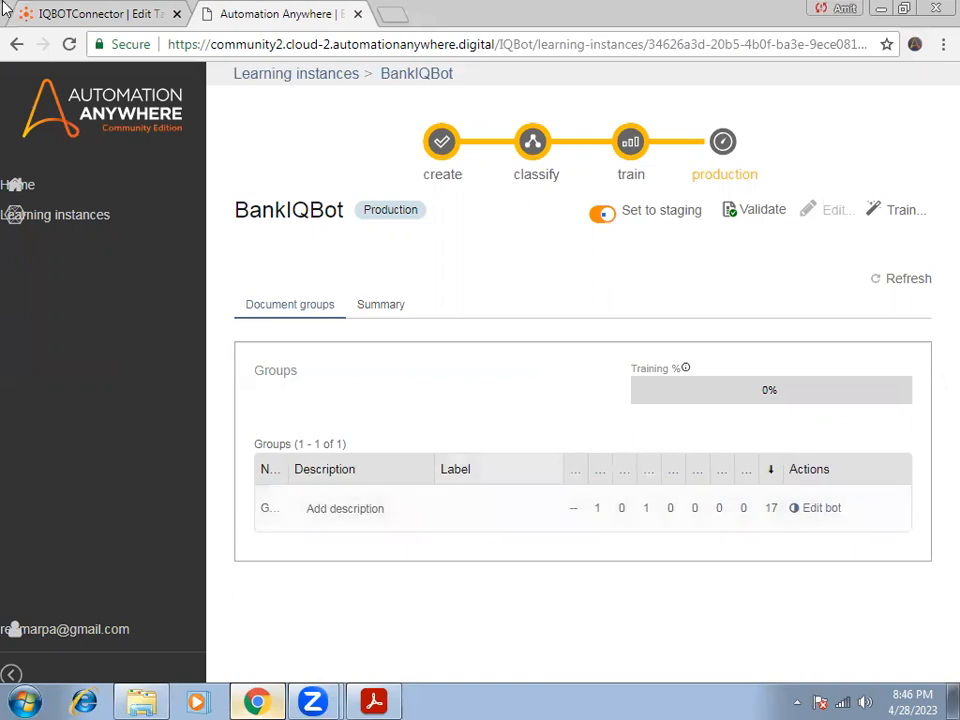
click(68, 48)
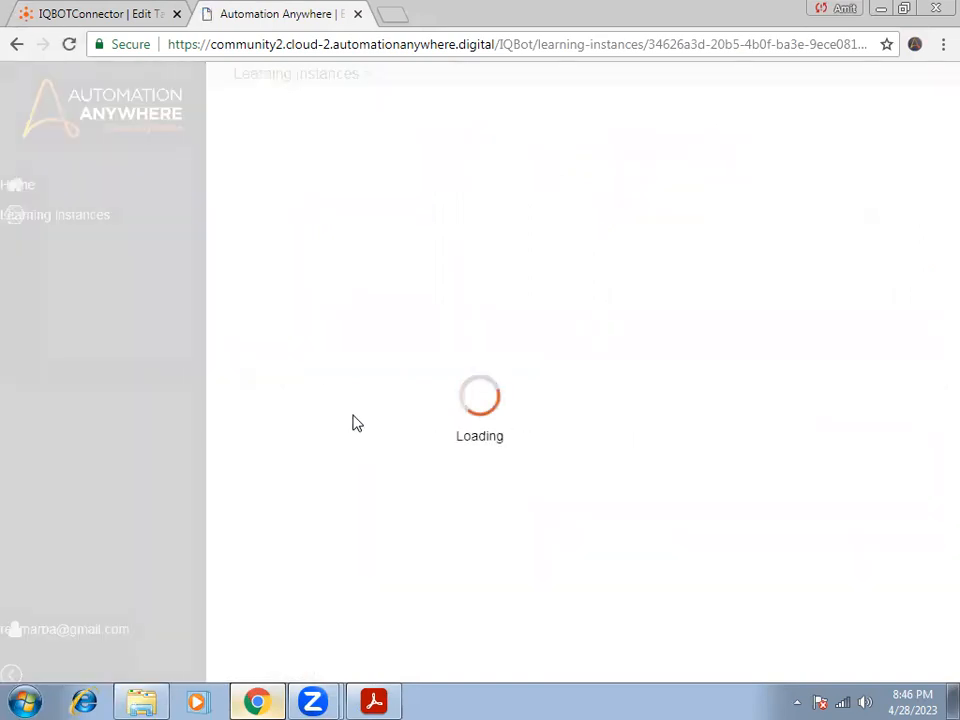
drag(469, 467, 595, 462)
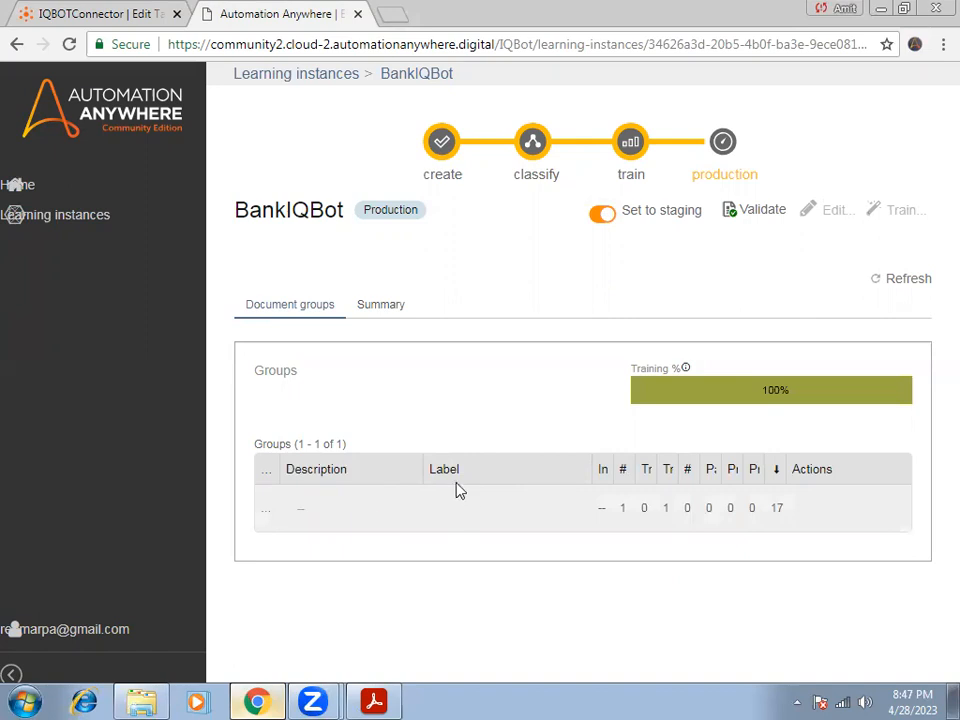
click(72, 16)
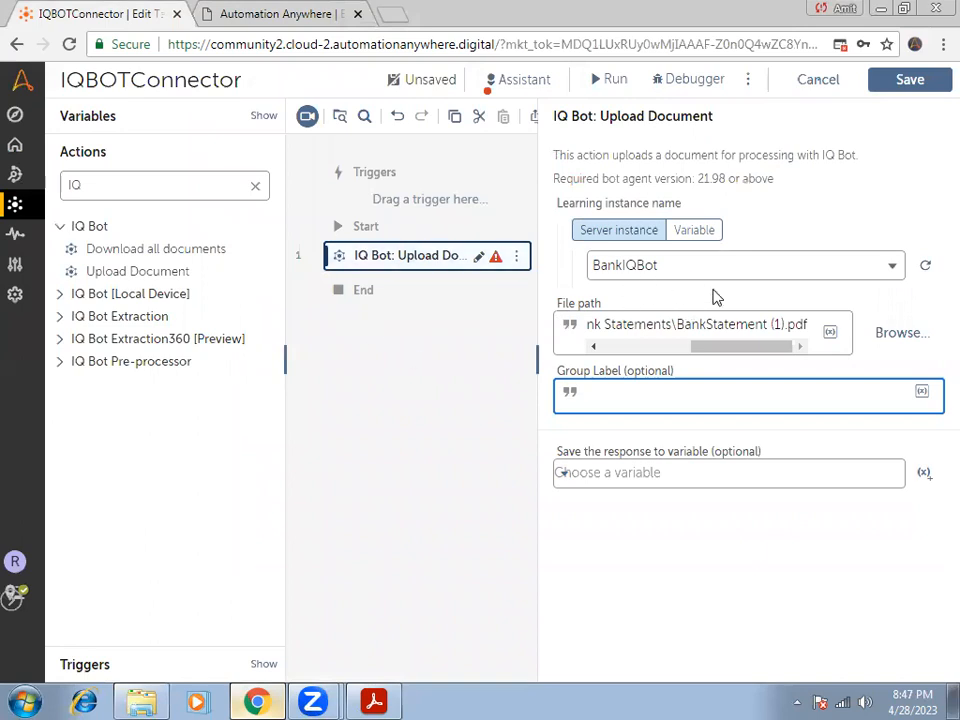
click(648, 328)
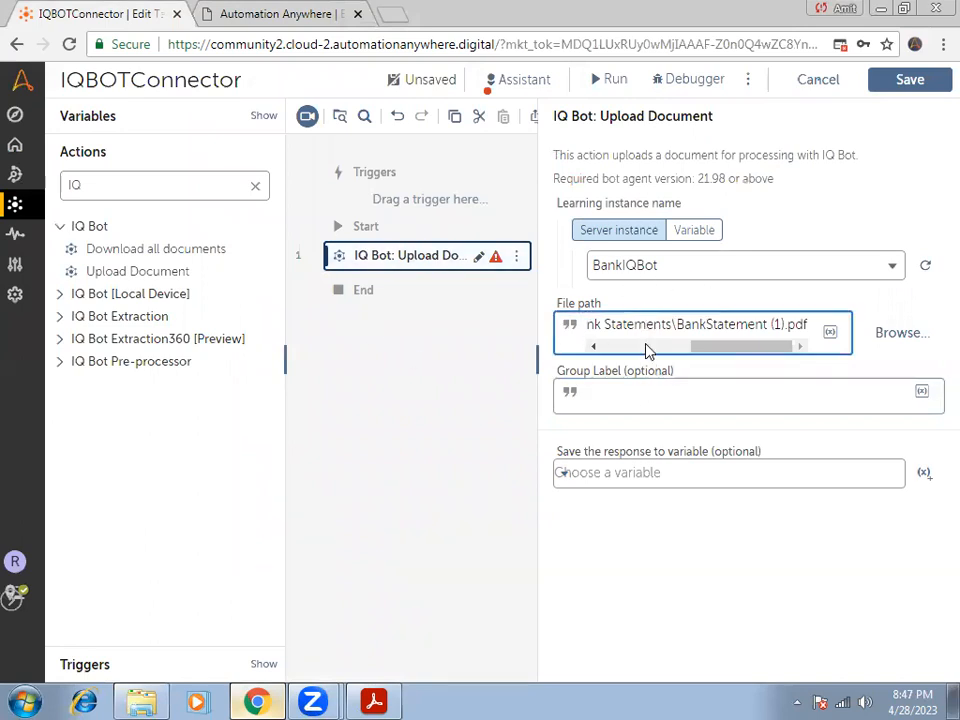
click(626, 399)
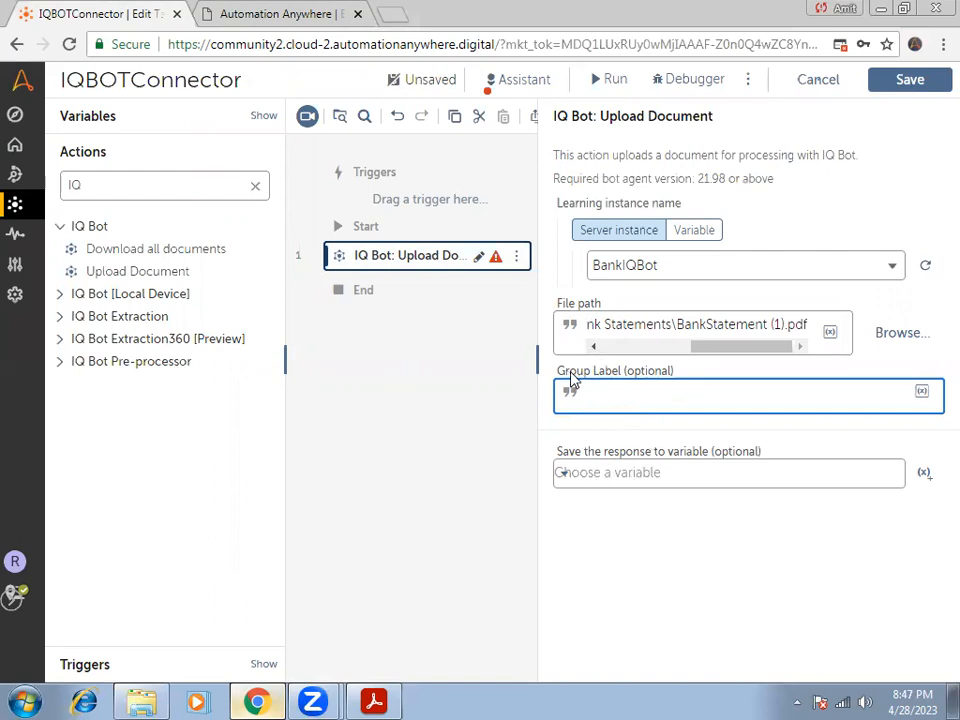
click(129, 28)
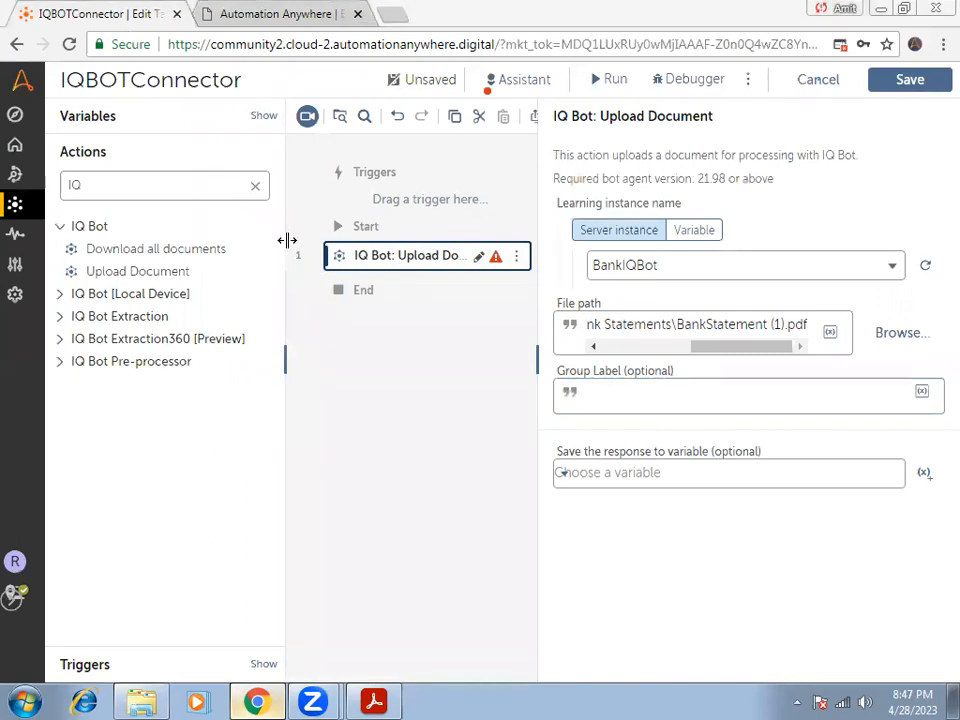
click(268, 24)
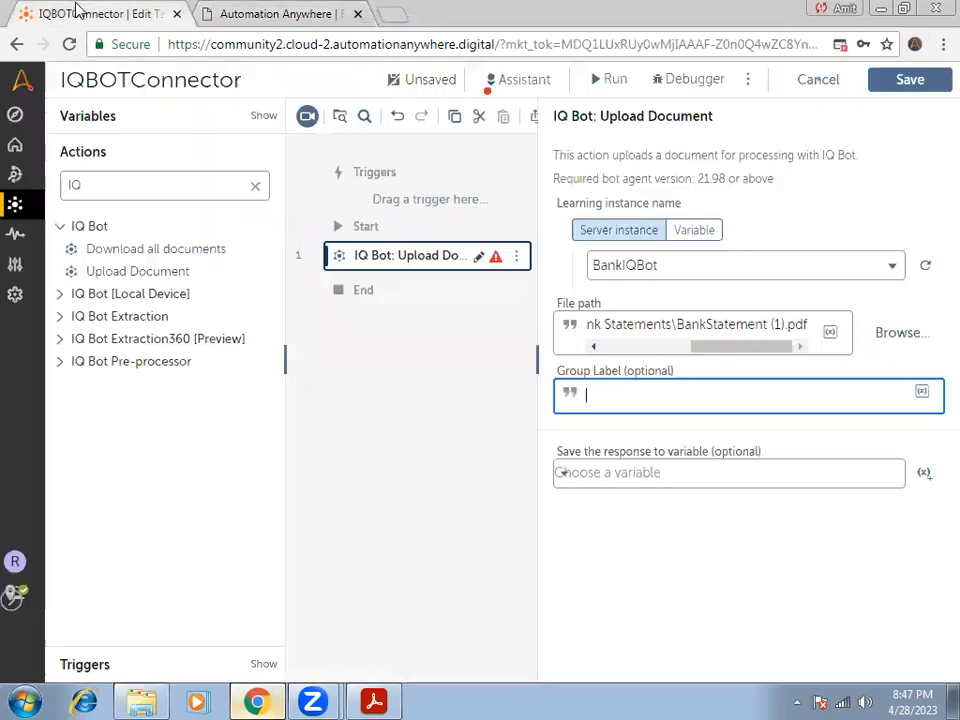
click(80, 12)
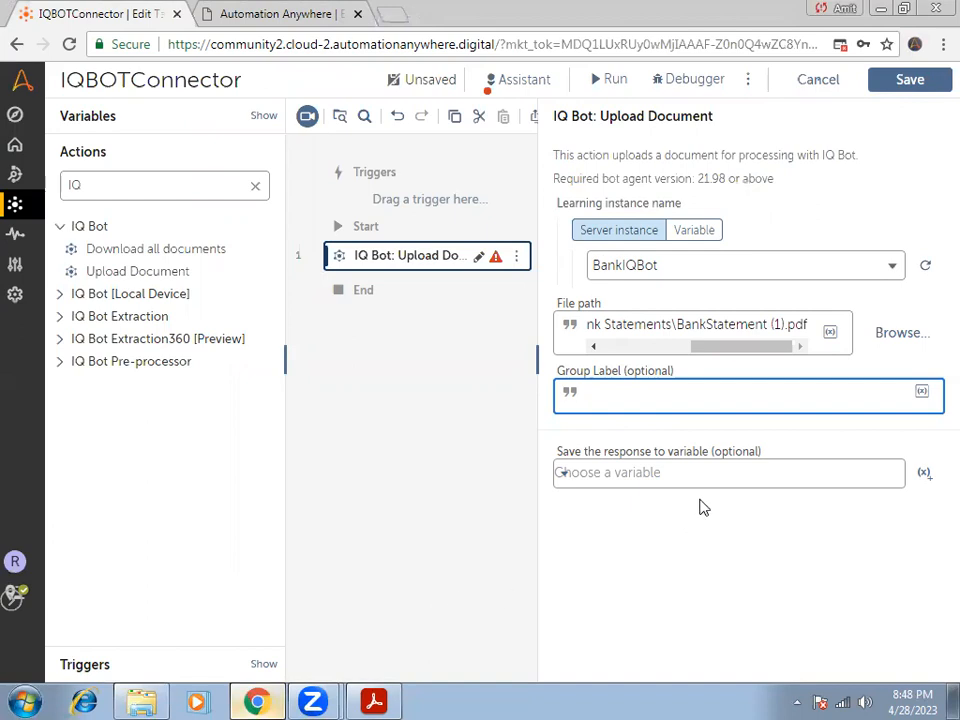
Create a string variable named Status and store the Upload Document action's response in it.
click(924, 475)
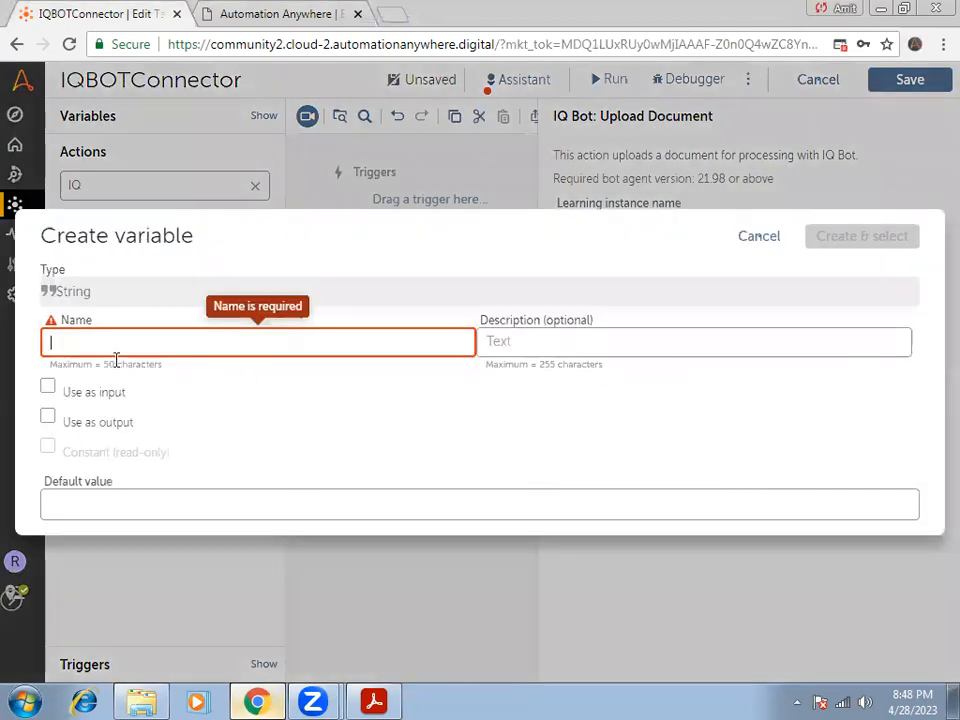
text(Stat)
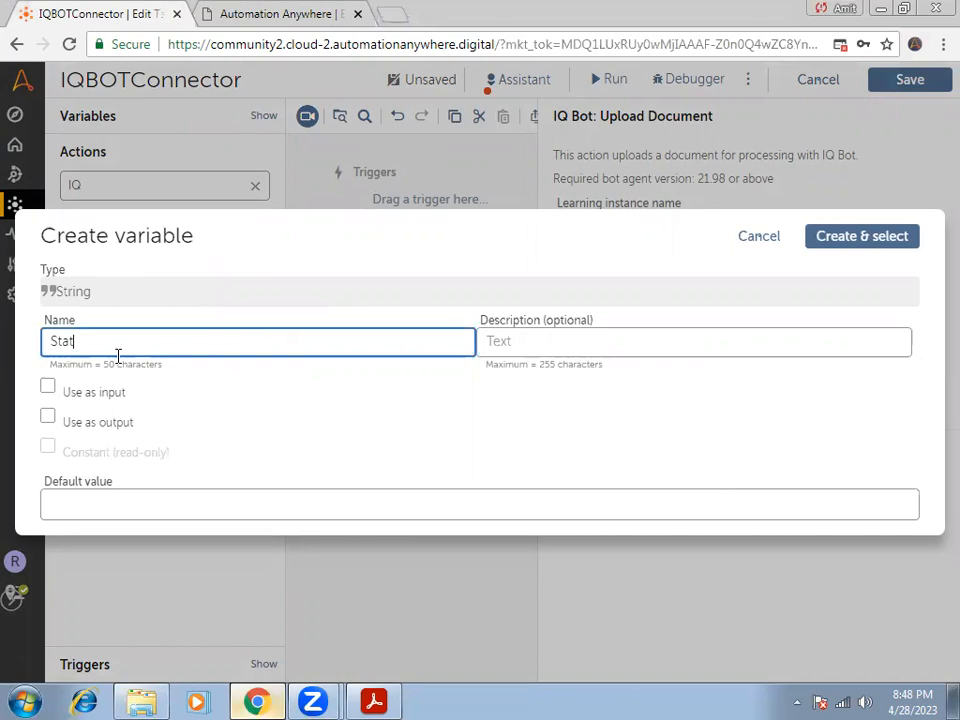
click(886, 243)
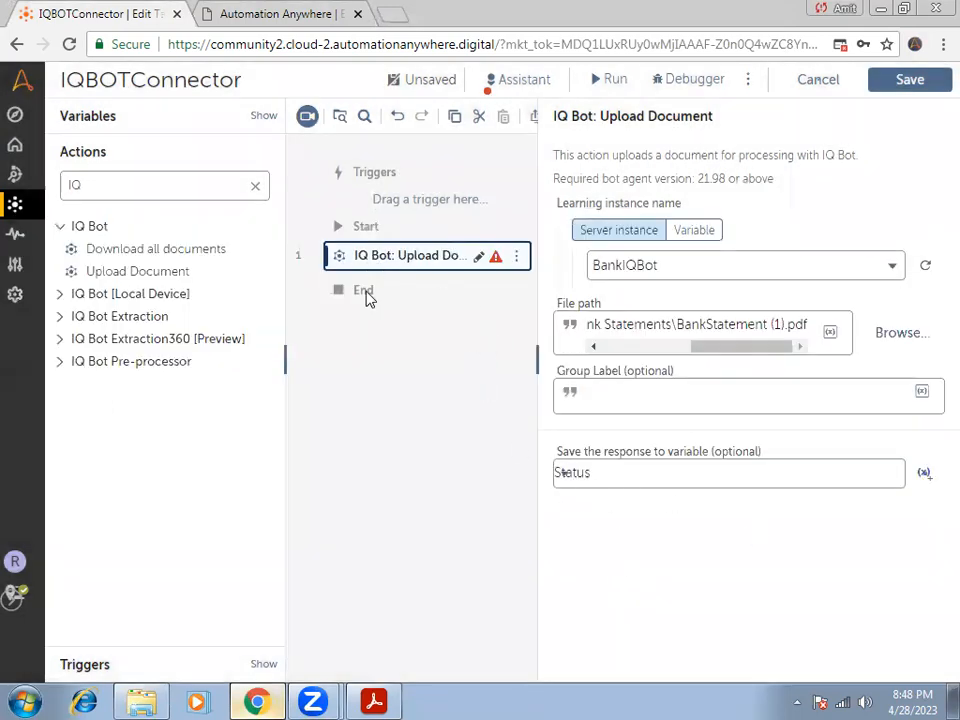
click(362, 263)
click(378, 260)
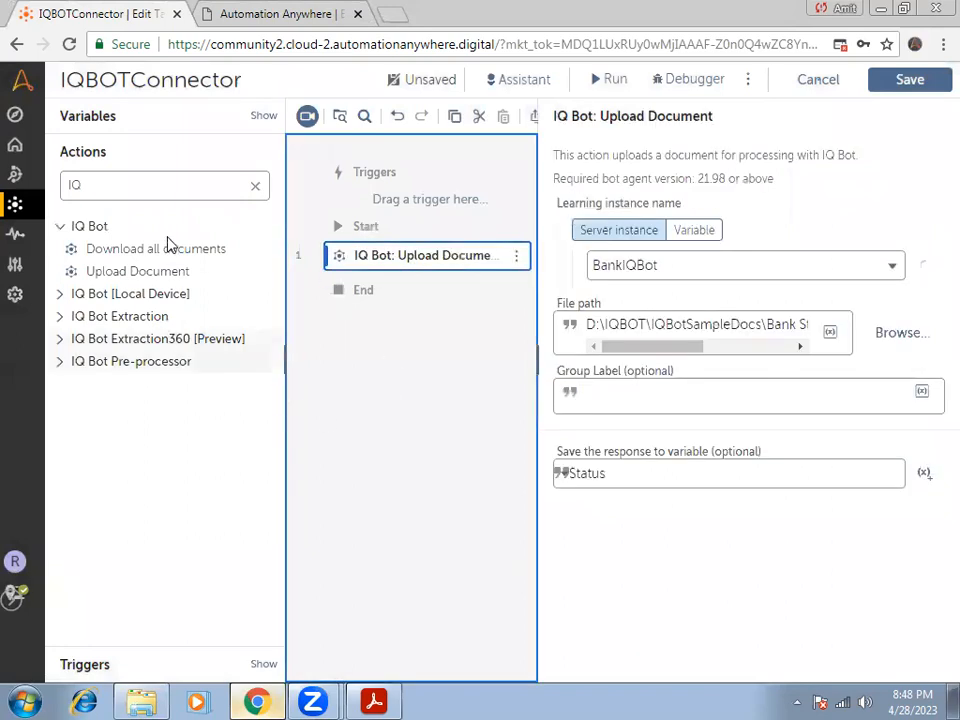
Search the actions for delay, add a Delay after the Upload Document action and delete the duplicate Delay actions.
click(255, 186)
text(delay)
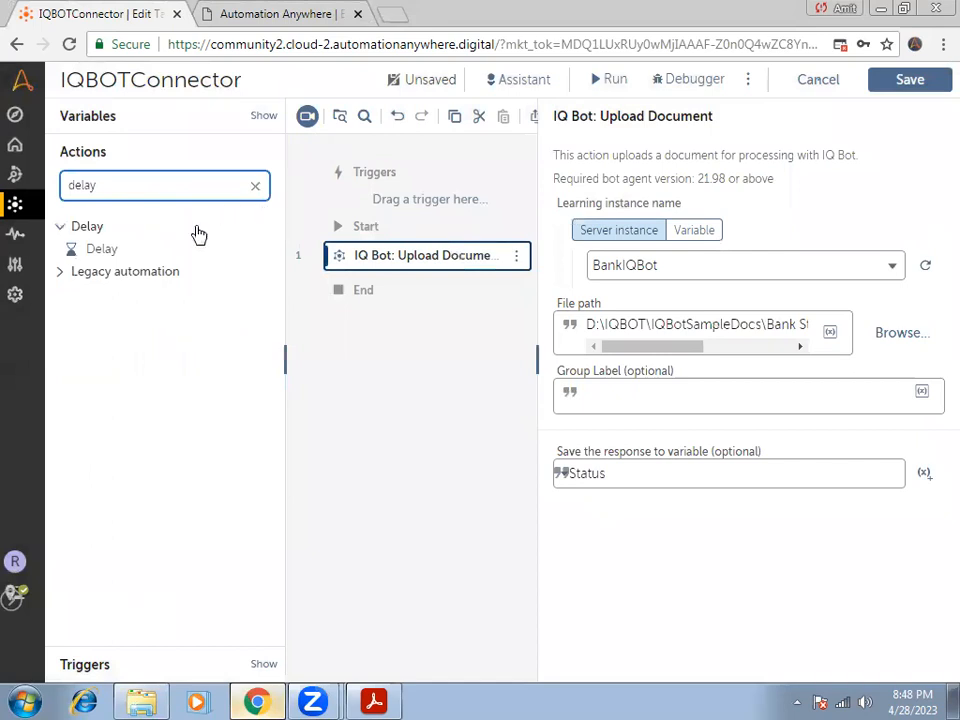
drag(129, 251, 404, 296)
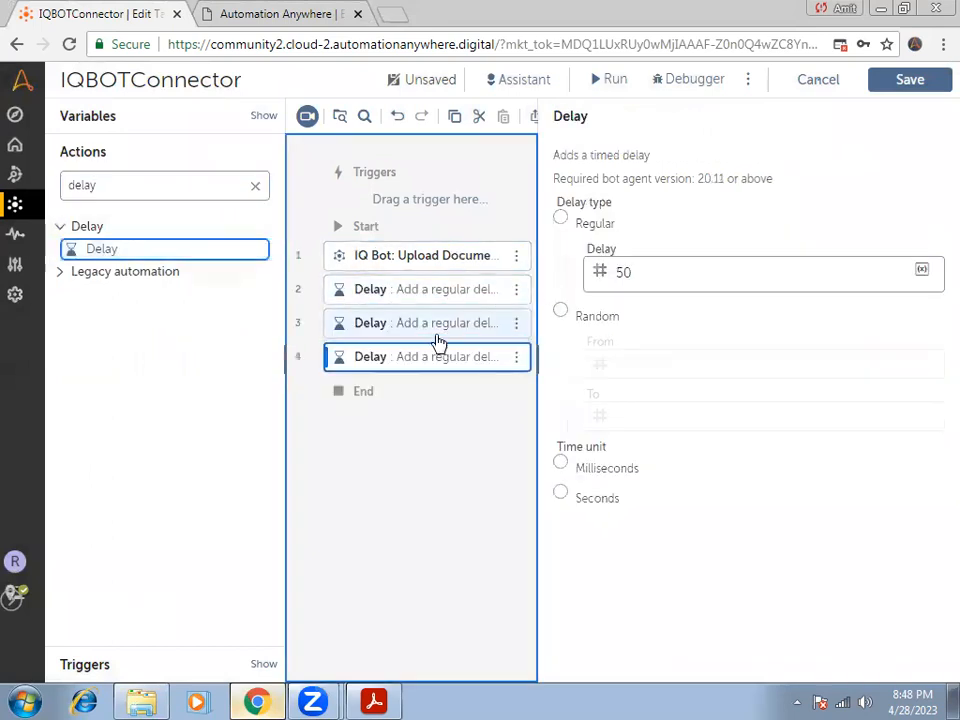
click(446, 339)
key(Delete)
click(440, 330)
key(Delete)
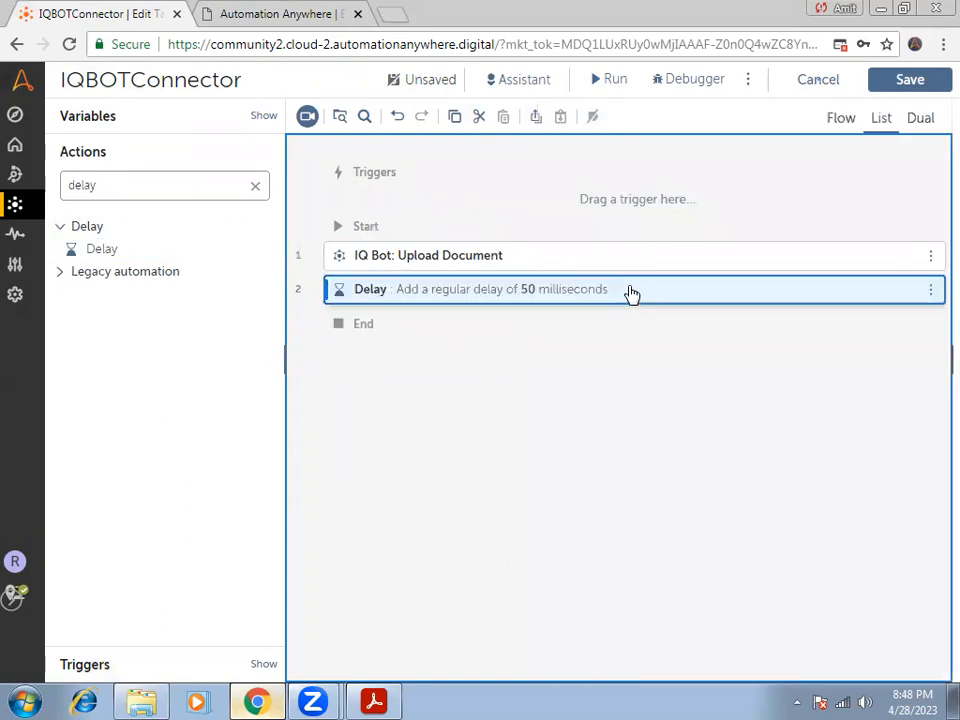
Try to switch the Delay action's time unit to seconds, clearing and restoring its regular delay value of 50.
click(632, 293)
drag(643, 278, 622, 280)
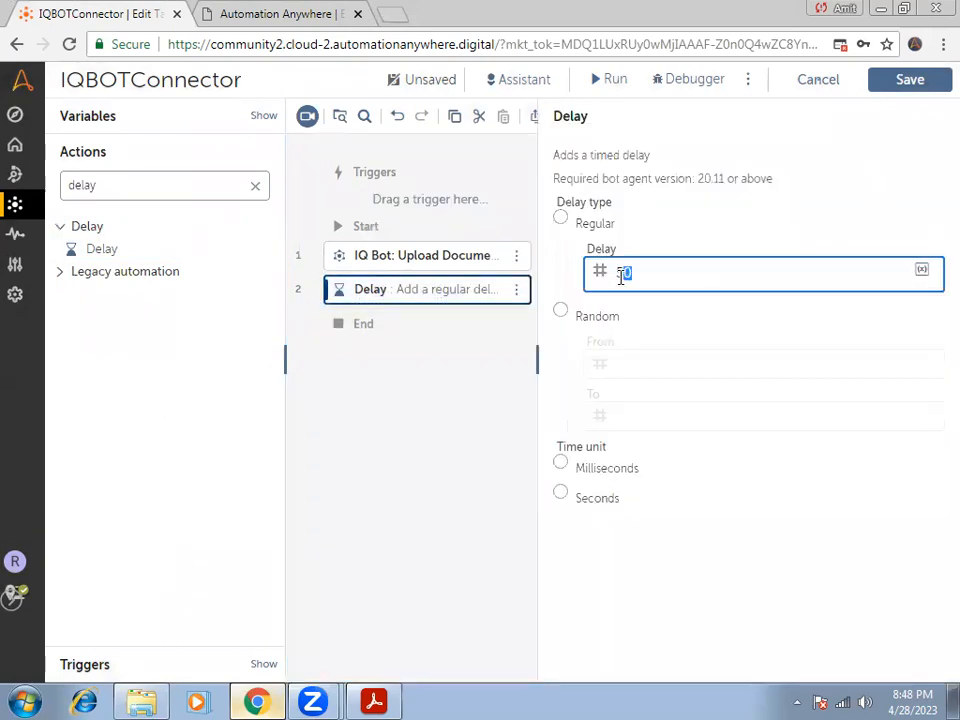
key(BackSpace)
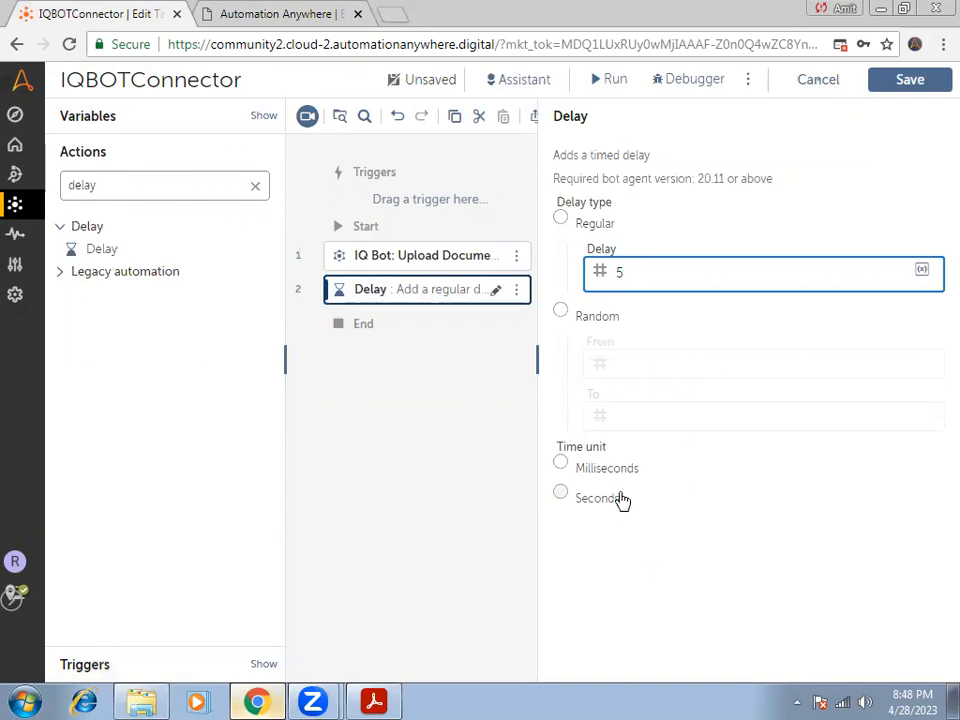
key(BackSpace)
click(604, 500)
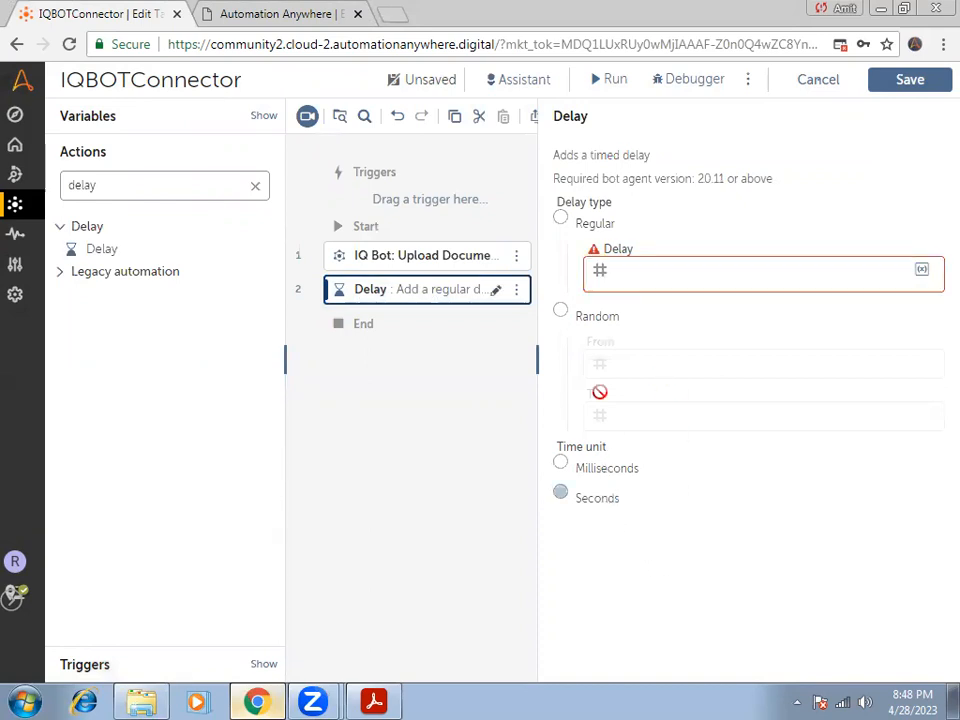
click(565, 316)
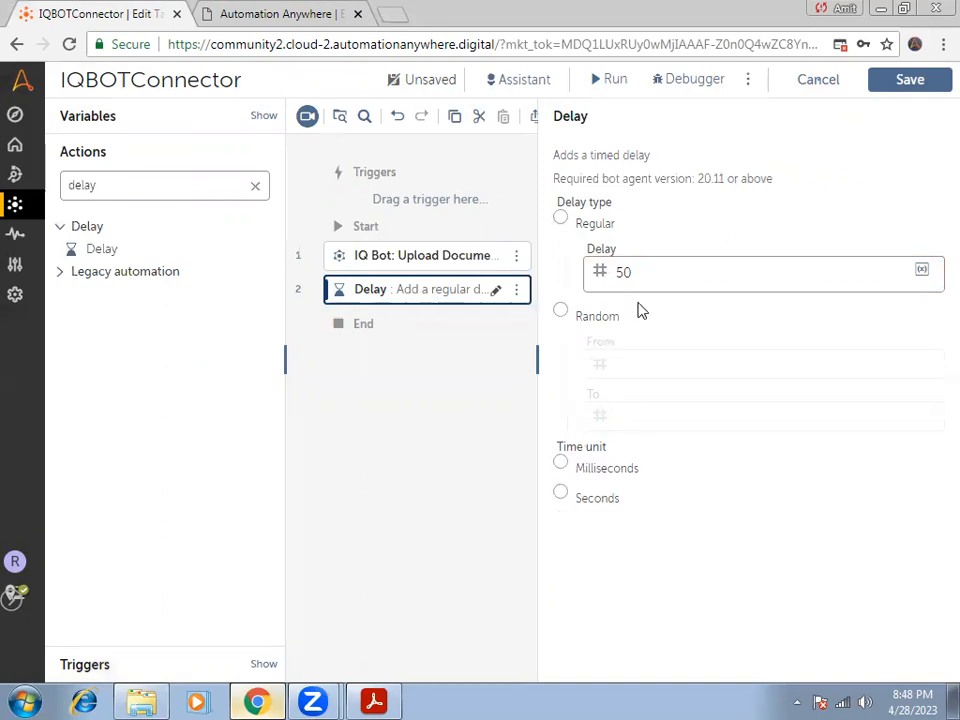
click(403, 257)
click(450, 289)
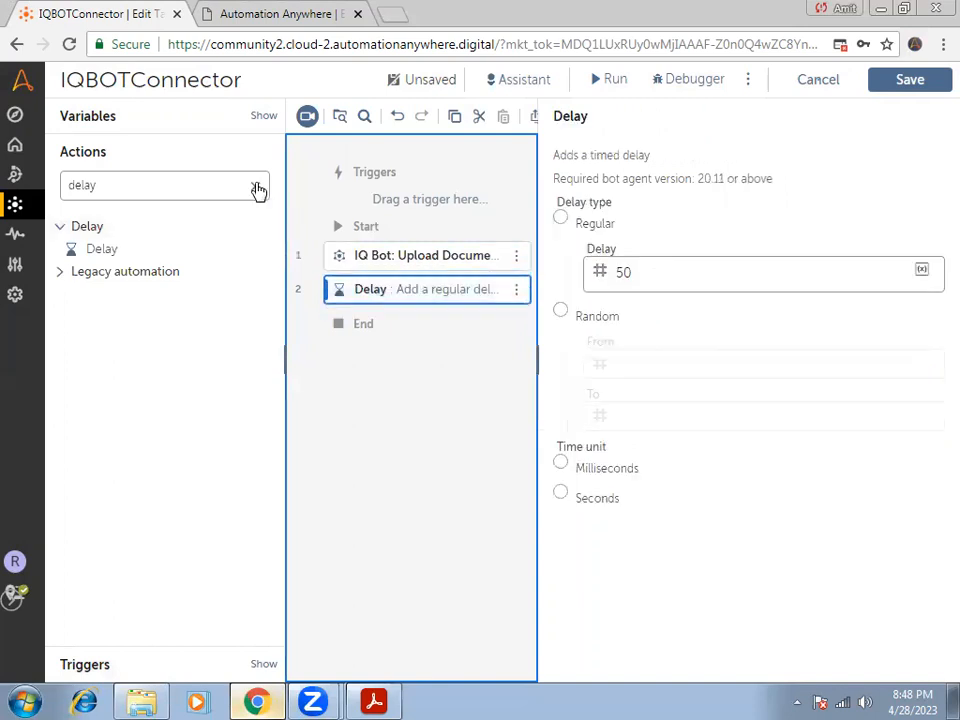
Search the actions for message and add a Message box after the Delay action.
click(255, 185)
text(message)
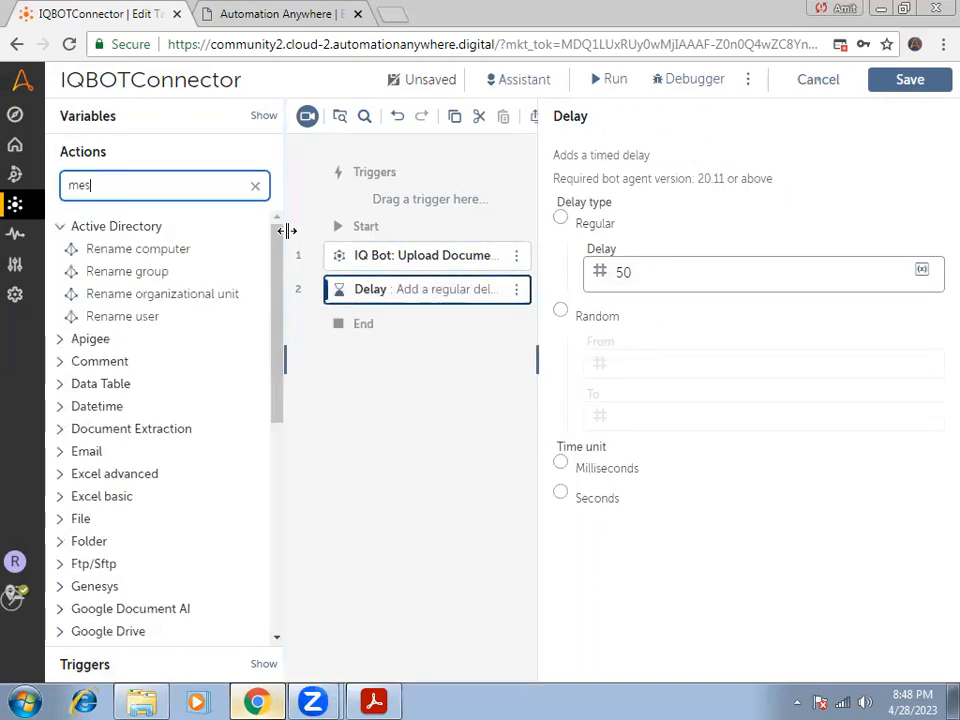
double_click(124, 251)
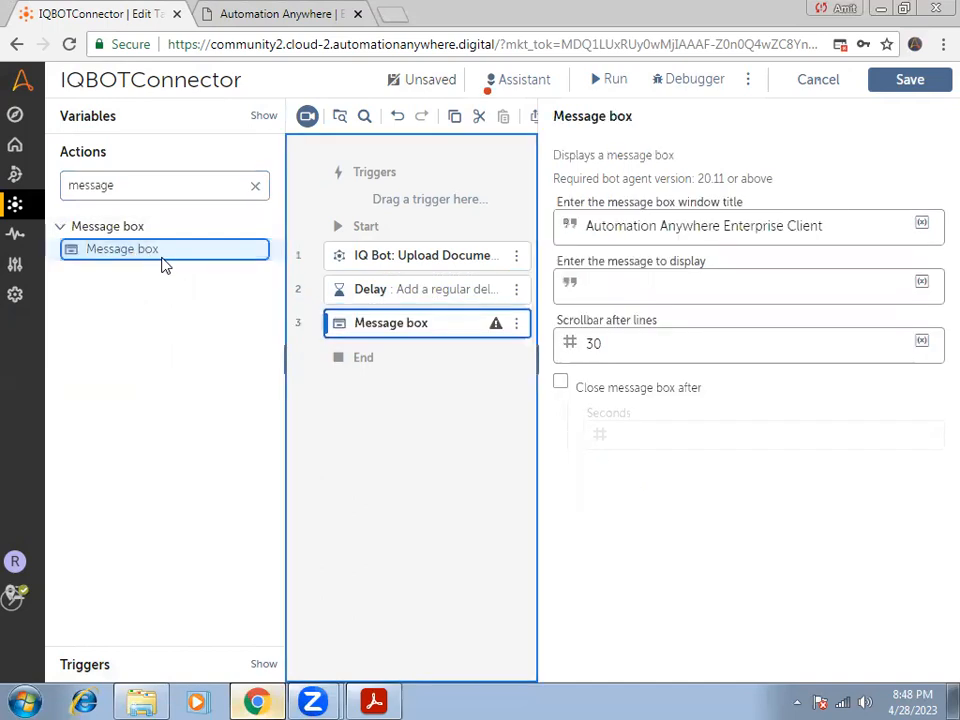
Insert the Status variable as the message to display in the Message box and save the bot.
click(600, 295)
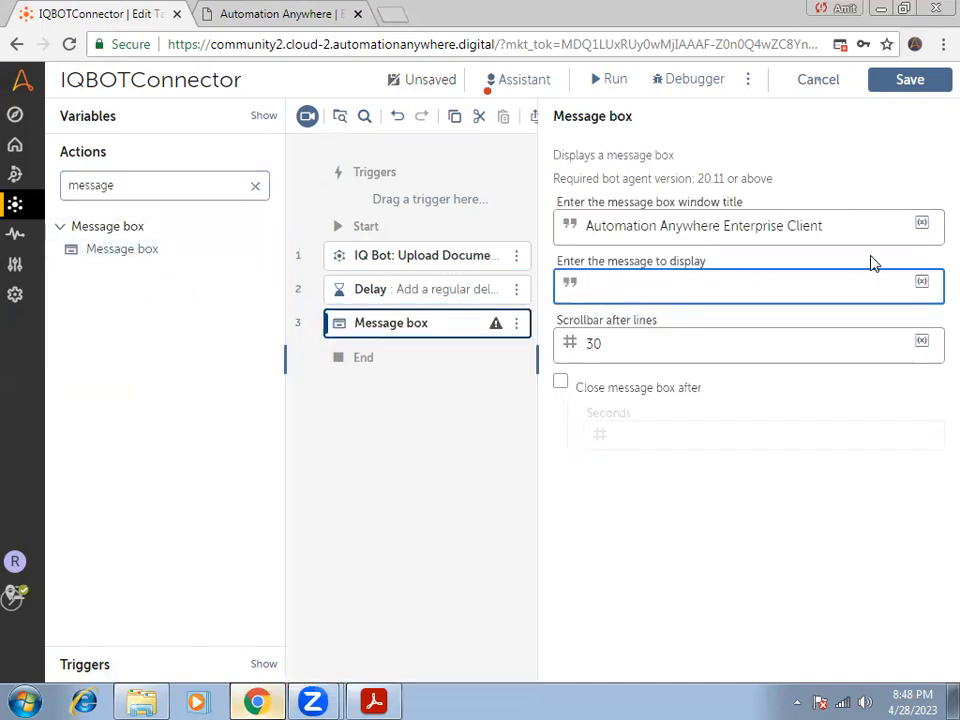
click(922, 284)
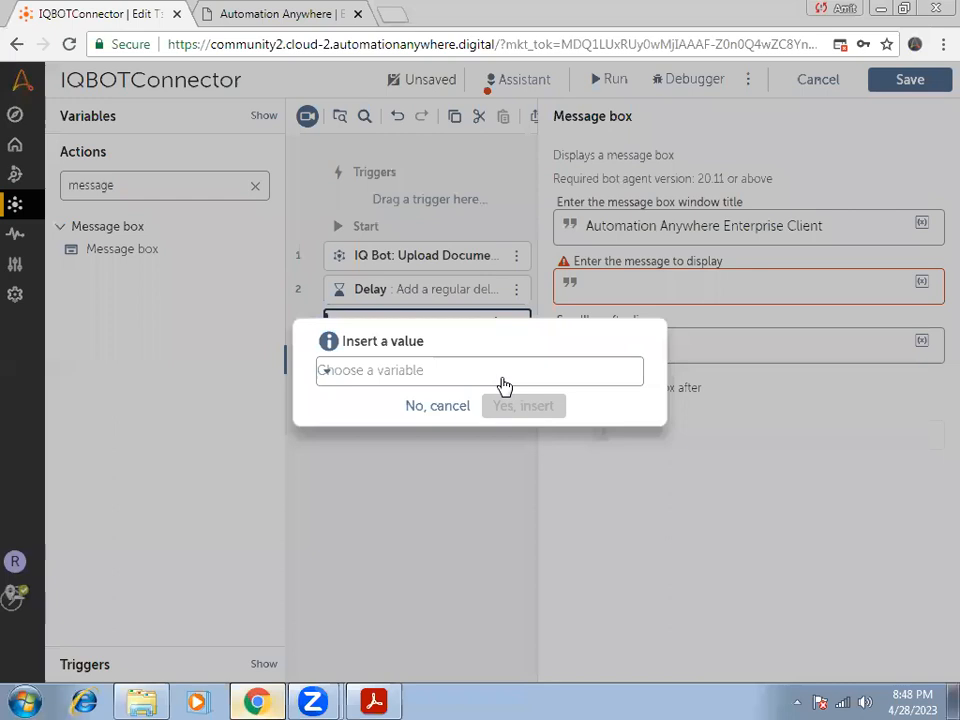
click(418, 370)
click(291, 507)
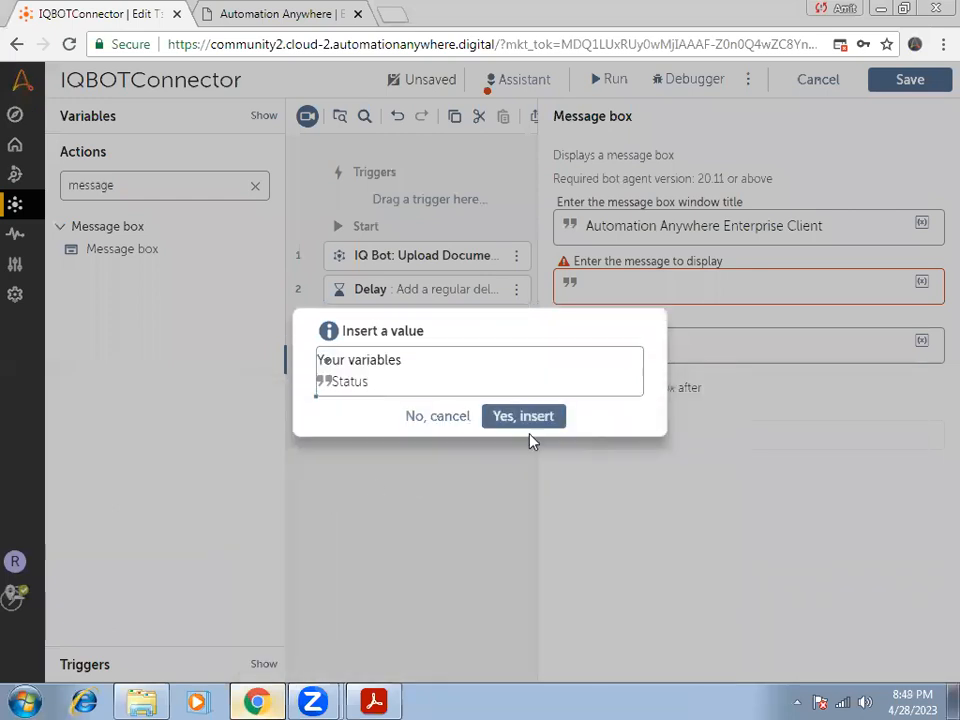
click(520, 418)
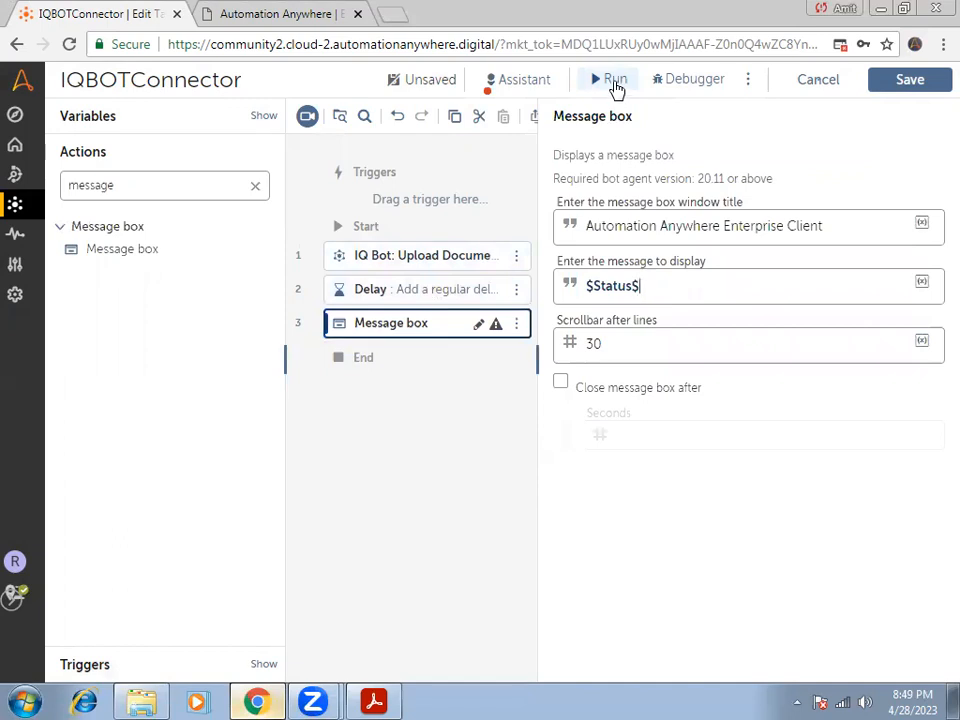
click(886, 86)
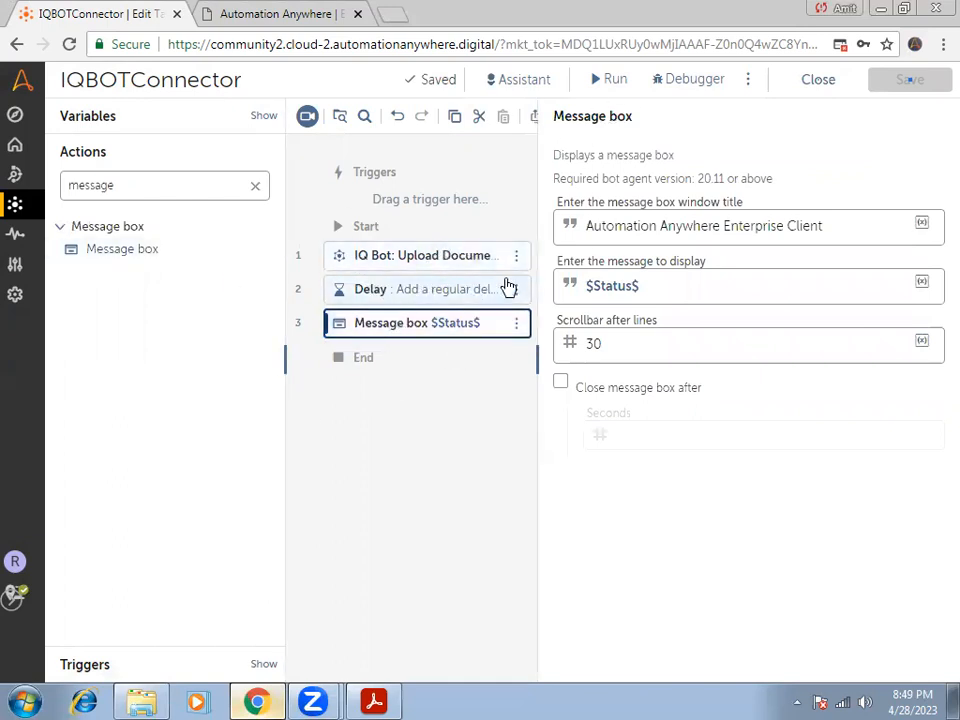
Search the actions for iq, open the Upload Document action's details and run the bot.
click(254, 188)
text(iq)
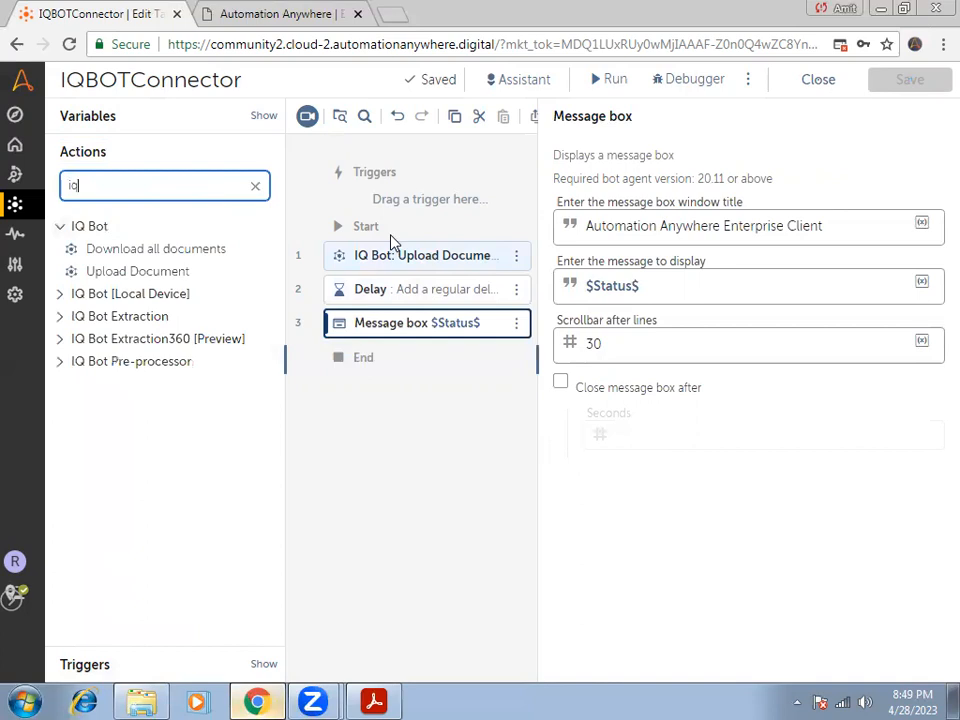
click(443, 256)
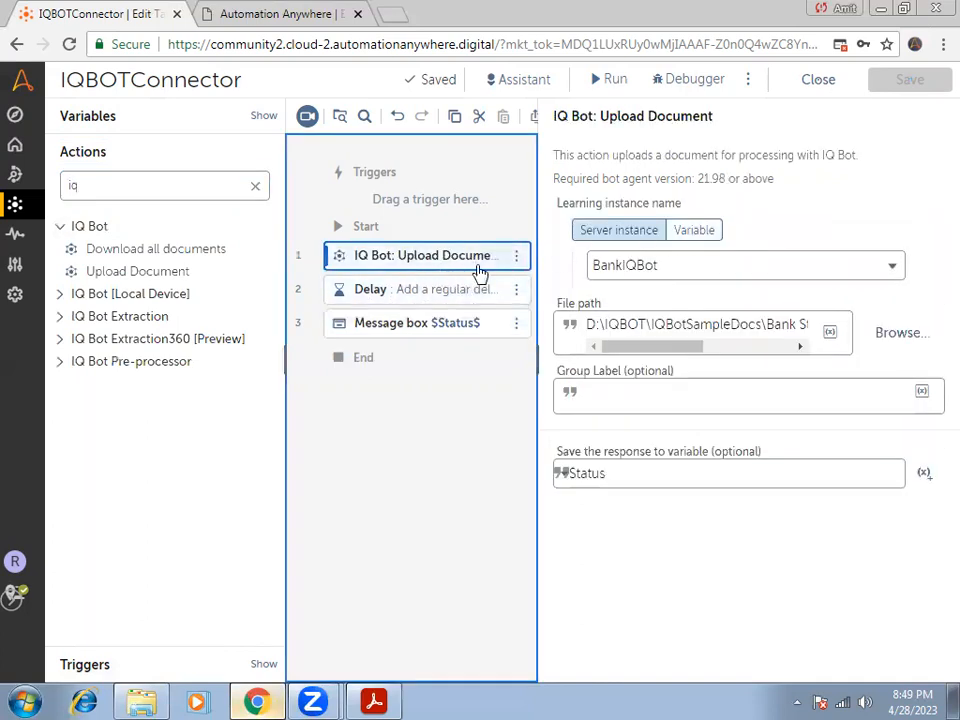
click(612, 84)
click(620, 84)
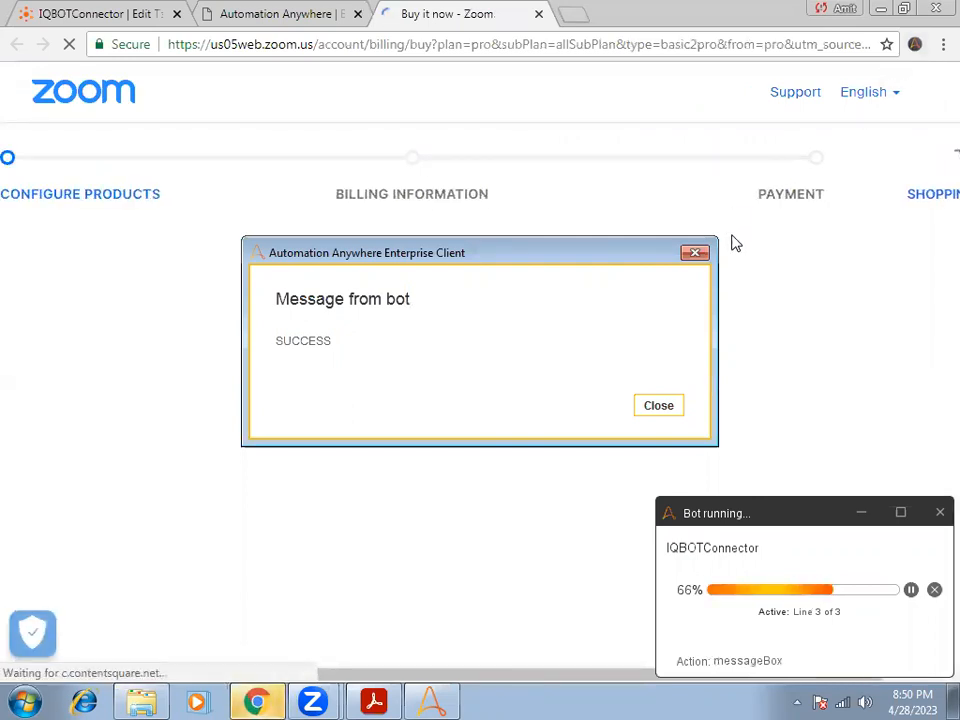
Minimize the browser window behind the bot's message and close the message box.
click(881, 8)
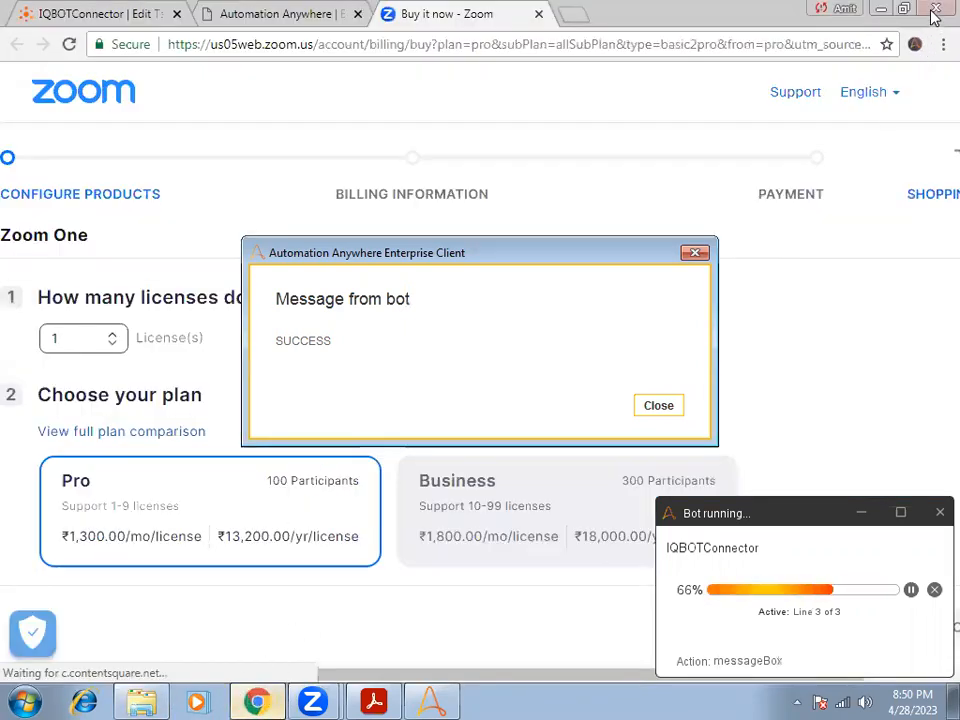
click(260, 700)
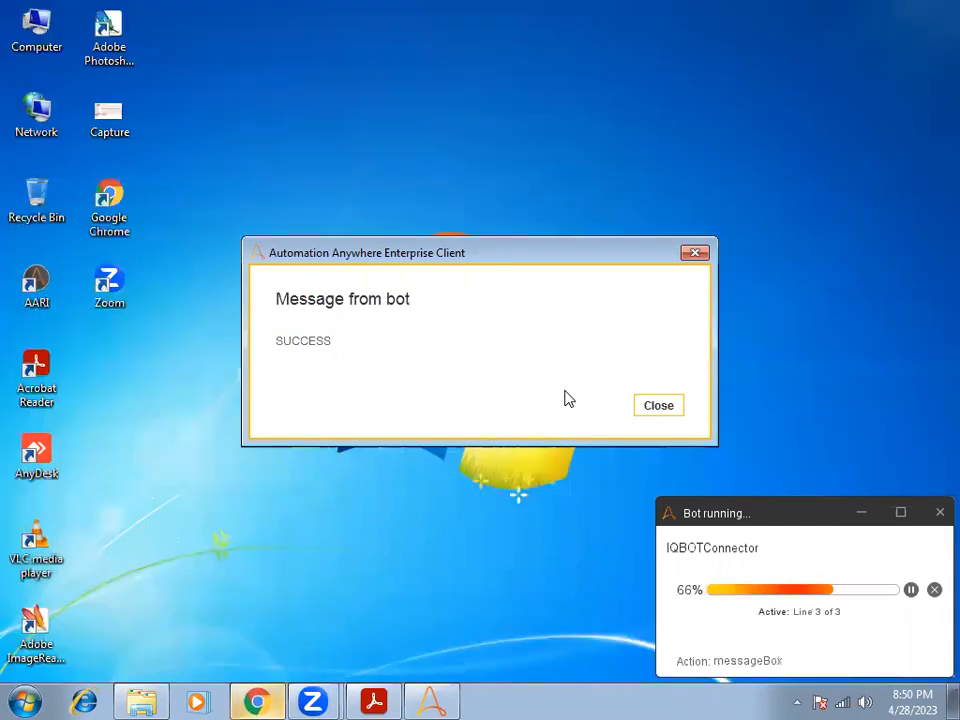
click(659, 406)
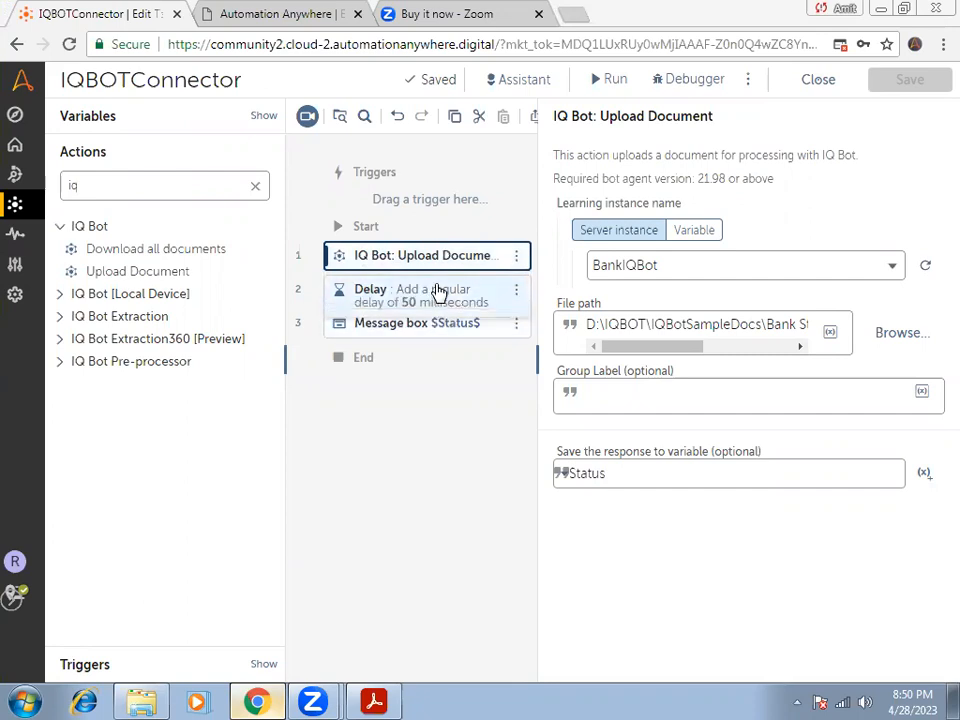
Disable the Upload Document and Delay actions together.
ctrl+click(438, 291)
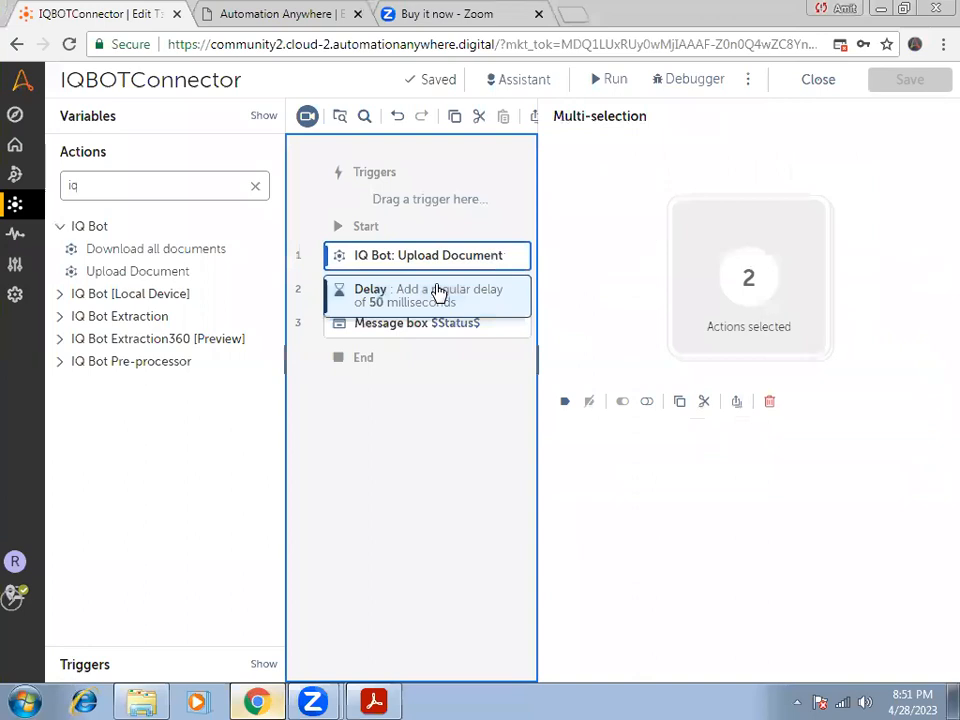
click(647, 401)
click(433, 360)
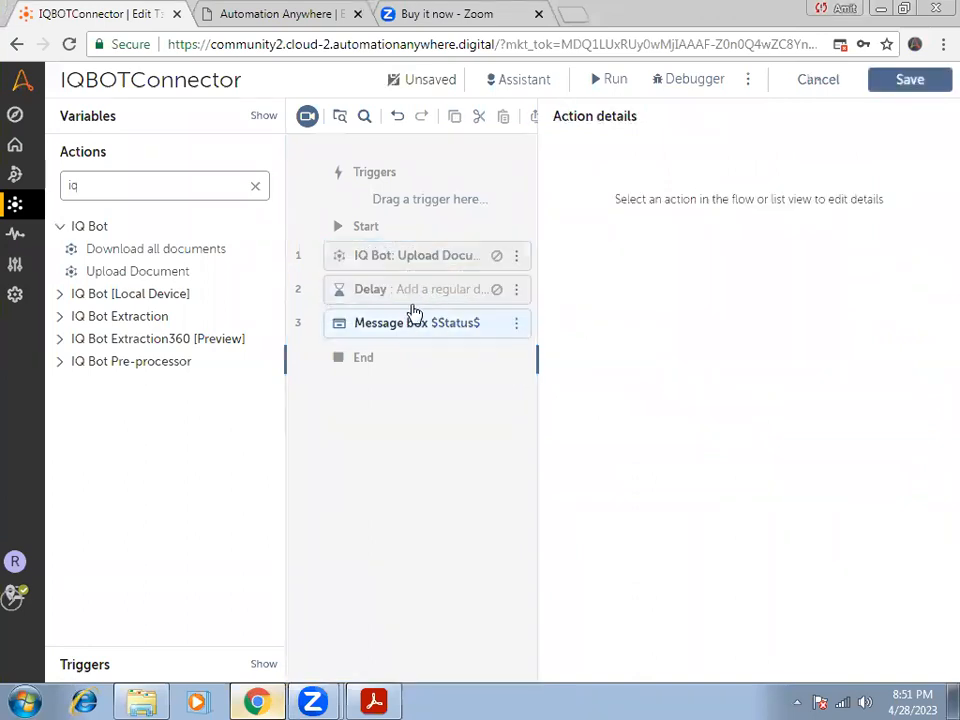
Add the IQ Bot Download all documents action after the Delay, choose the BankIQBot learning instance and open the document status choices.
click(366, 291)
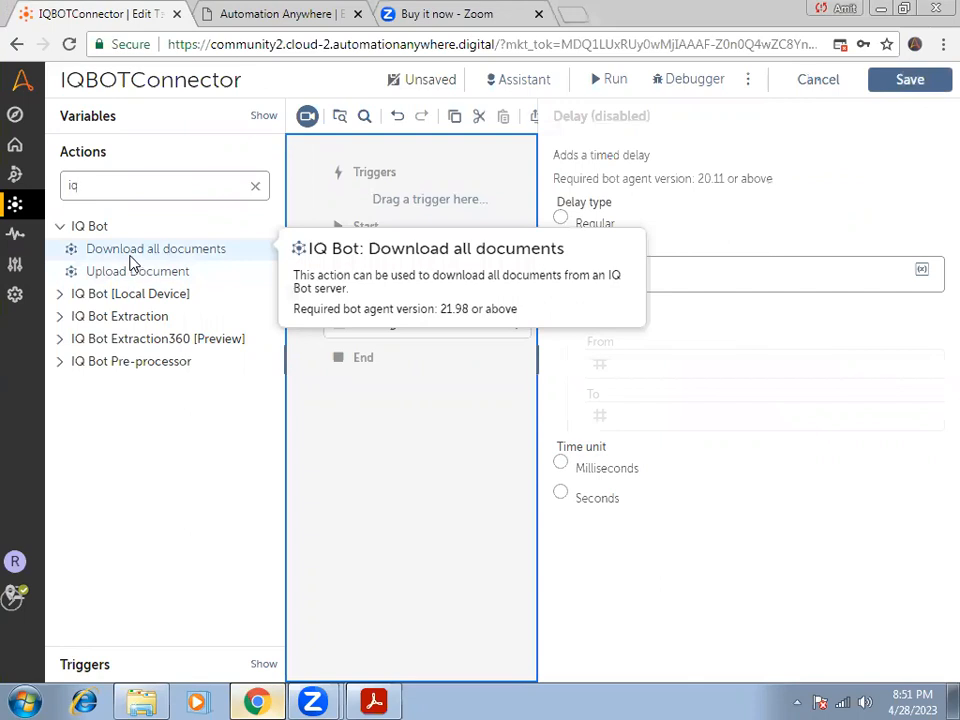
drag(137, 256, 332, 306)
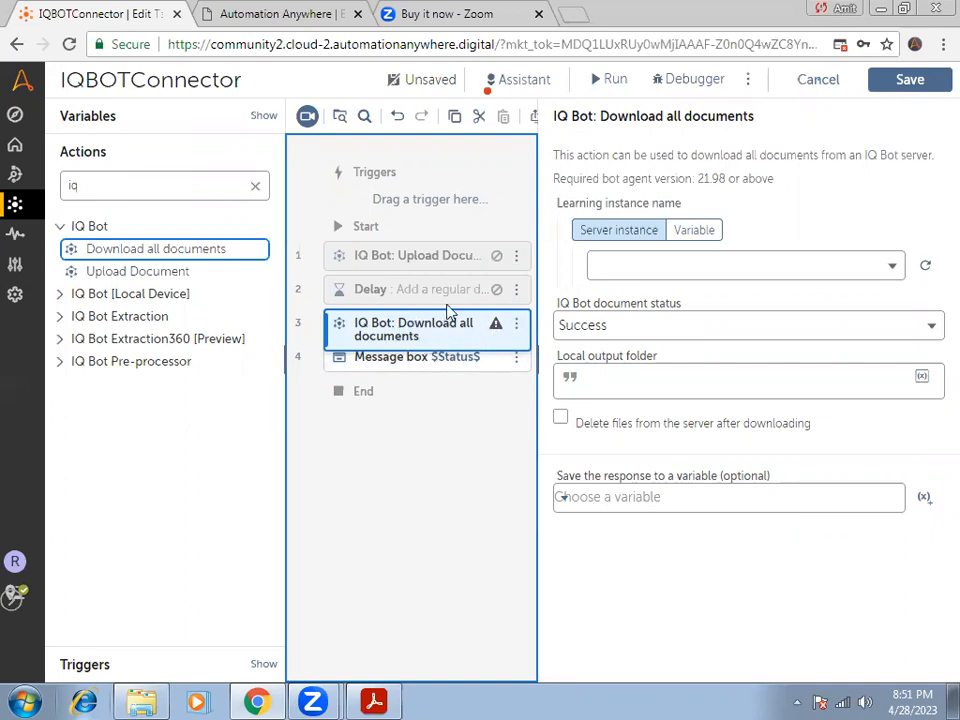
click(892, 268)
click(699, 308)
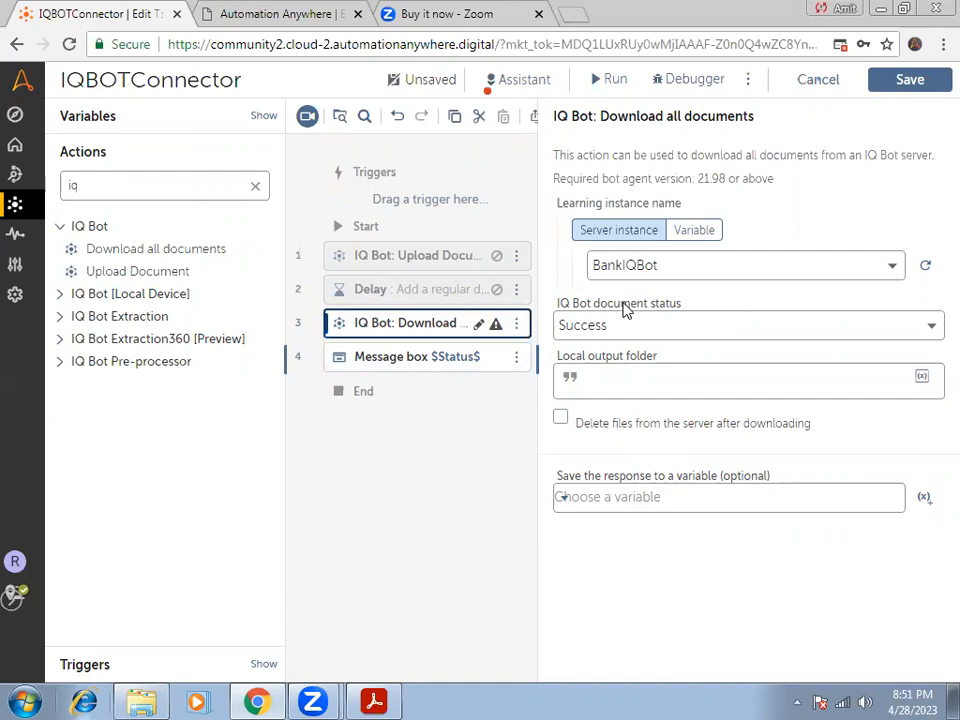
click(650, 330)
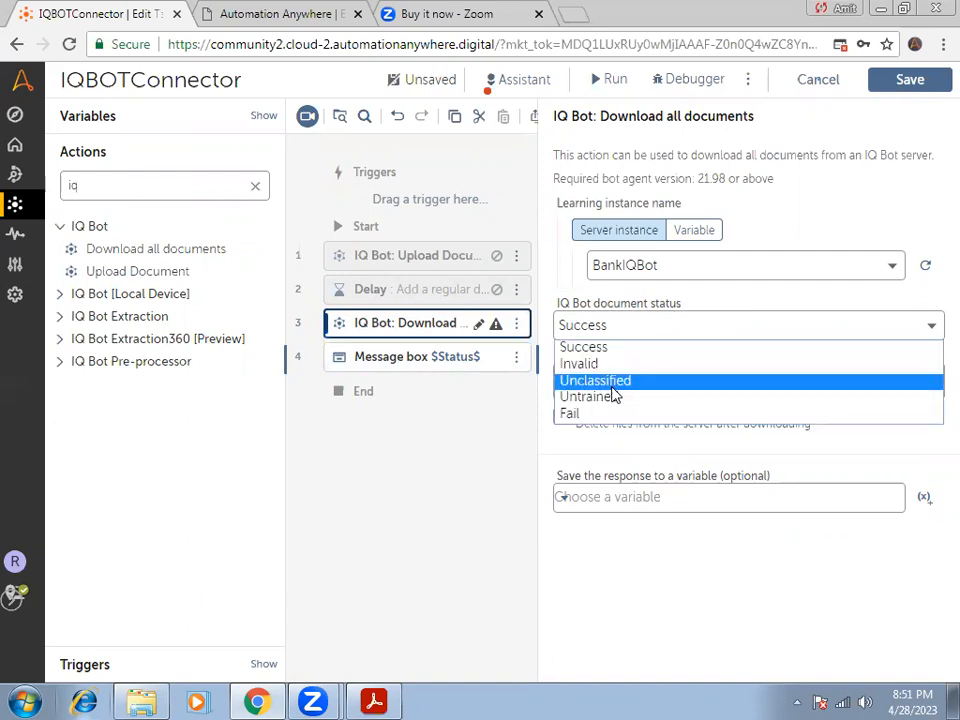
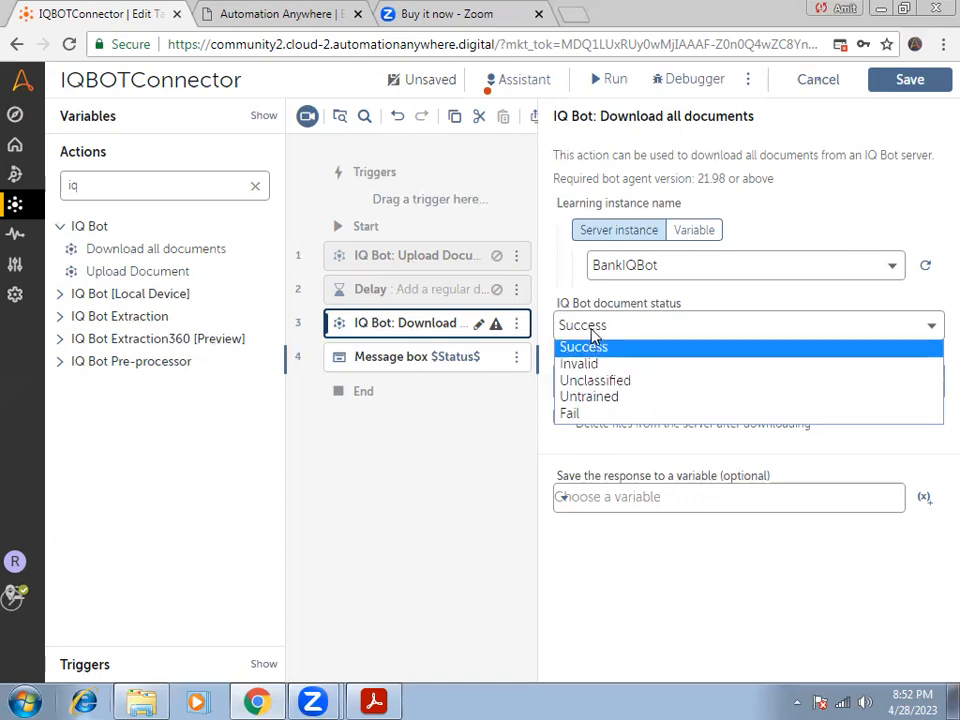
Set the IQ Bot document status to Success and create a folder named IQBOT_CSVFile inside the Bank Statements folder.
click(581, 346)
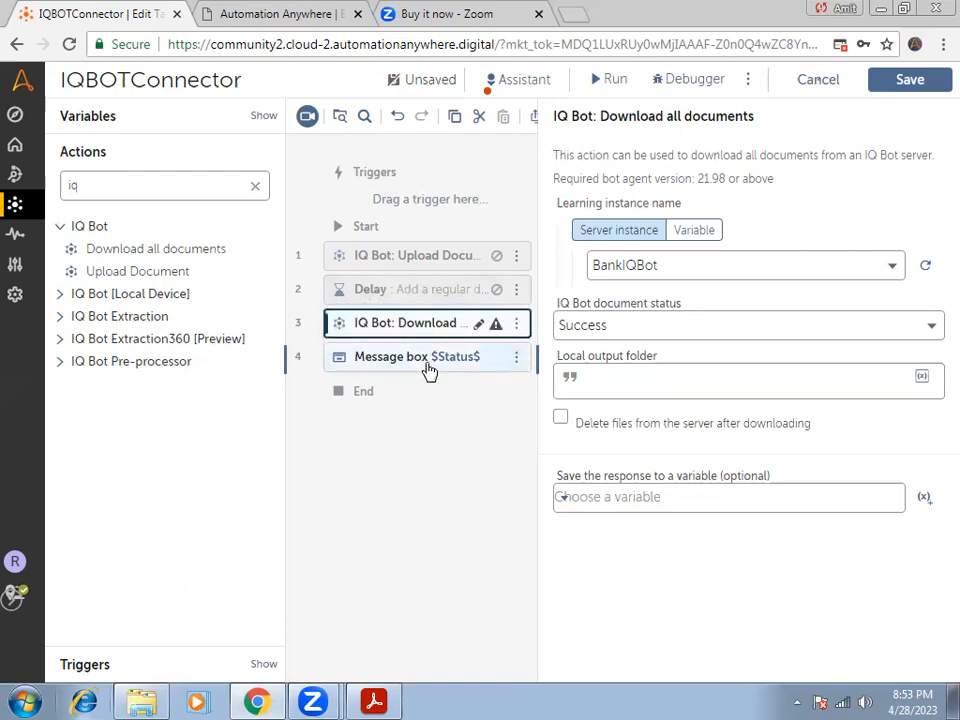
click(632, 380)
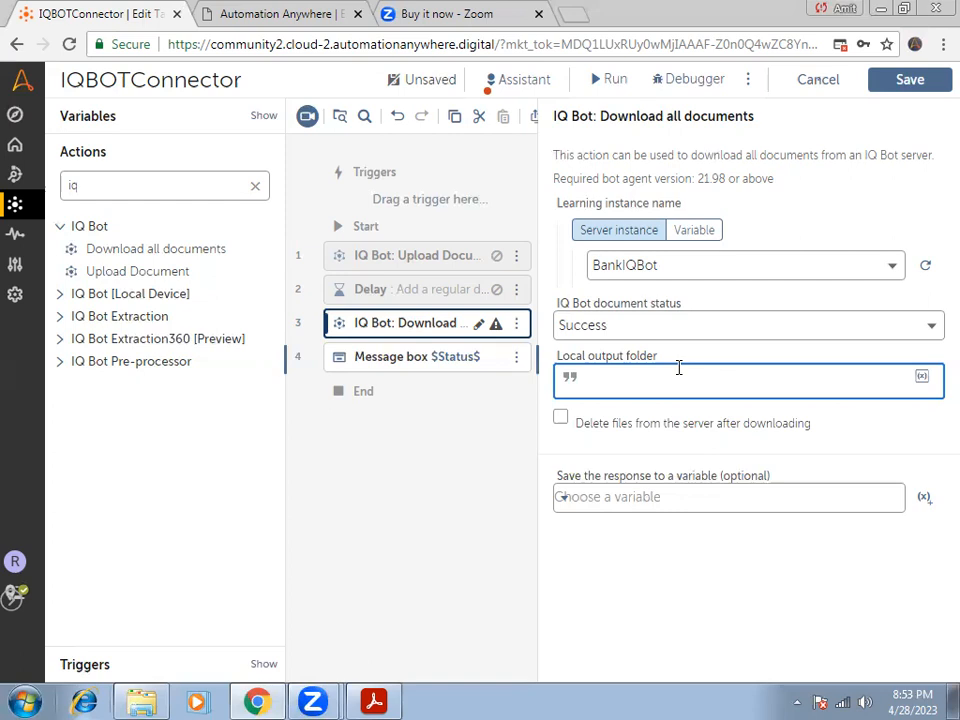
click(145, 700)
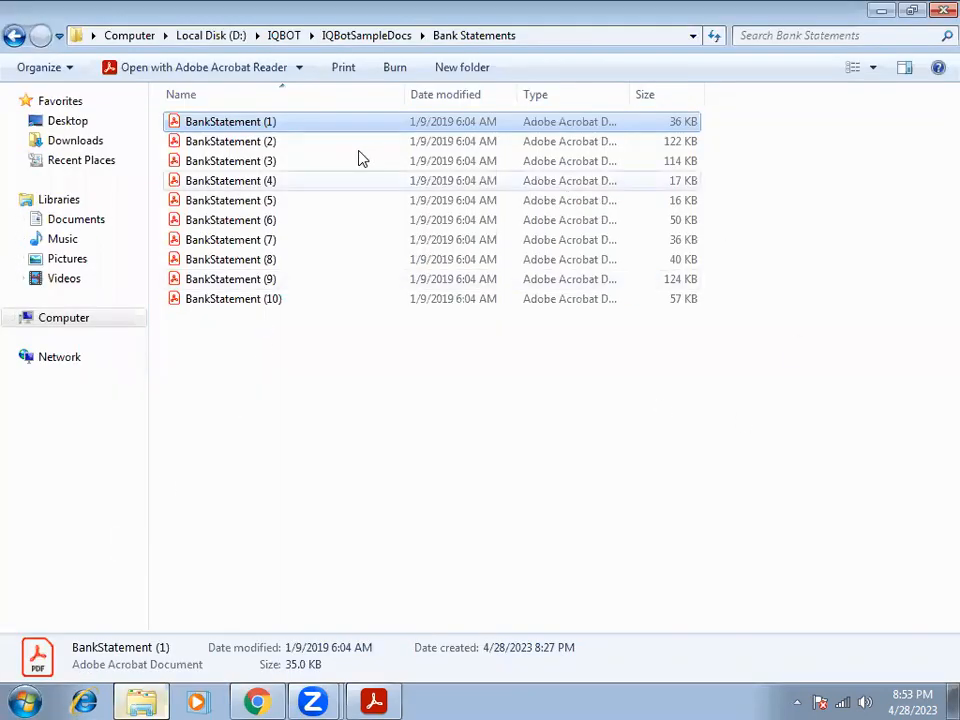
click(272, 426)
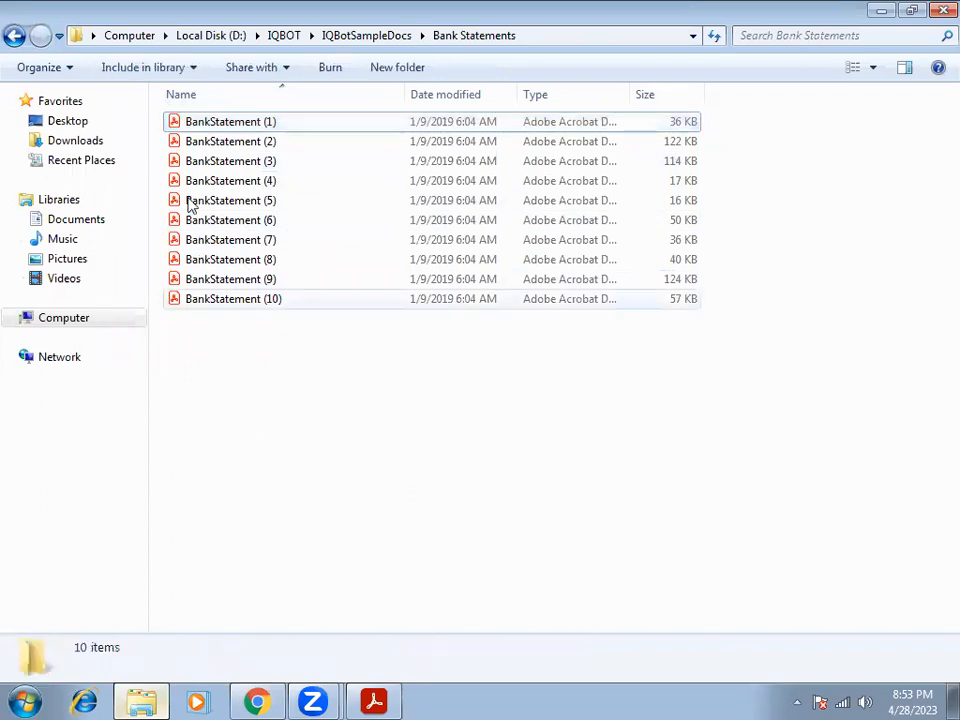
click(919, 15)
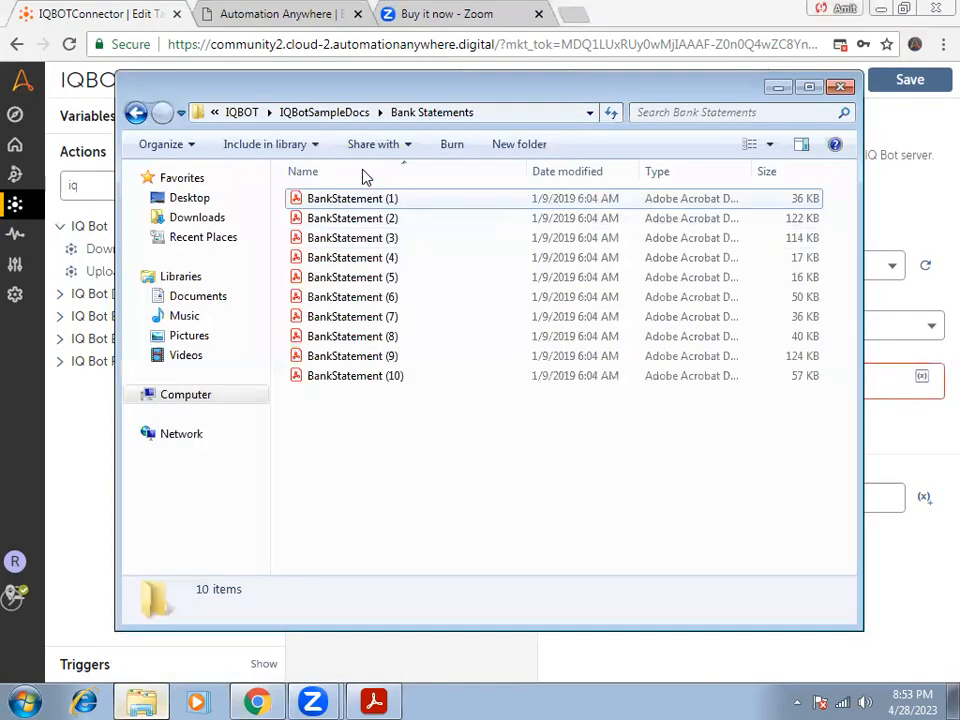
click(505, 148)
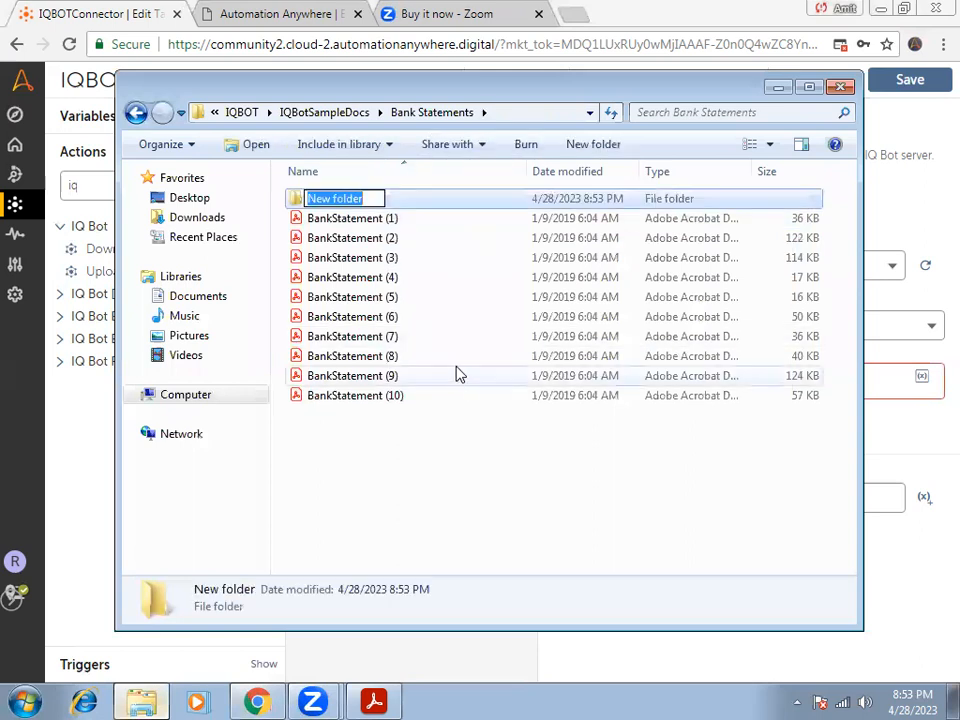
text(IQB)
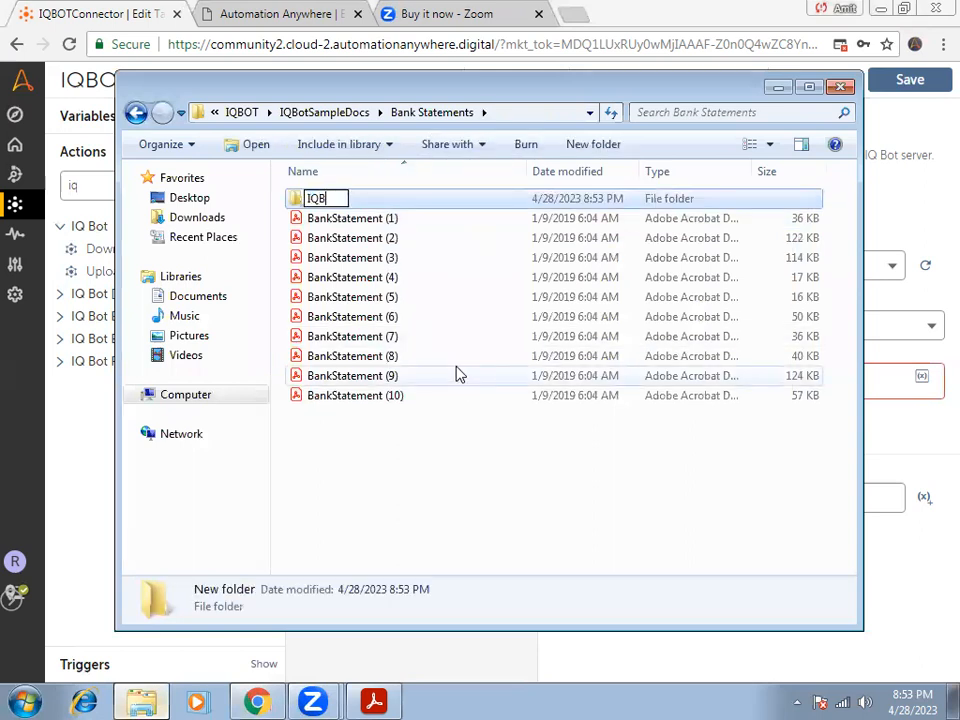
text(OT_CS)
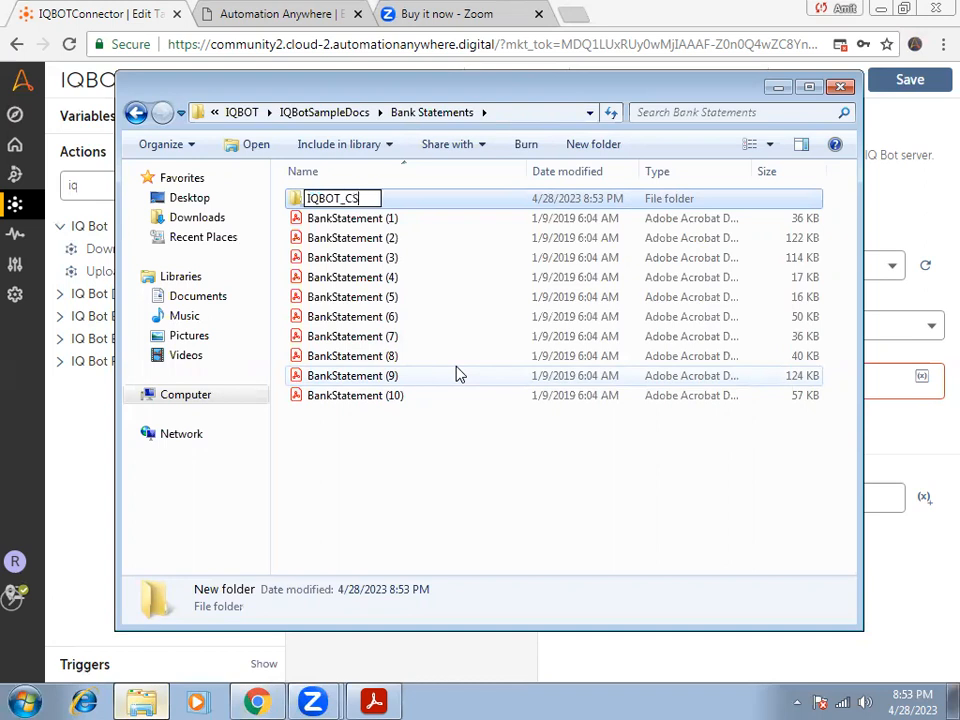
text(VFile)
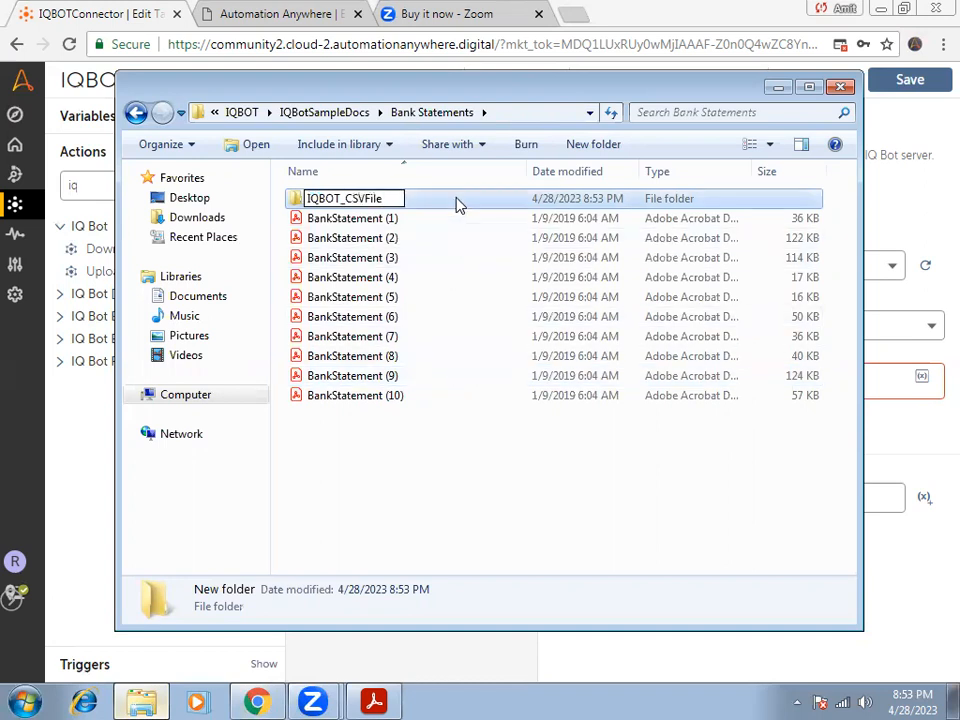
key(Return)
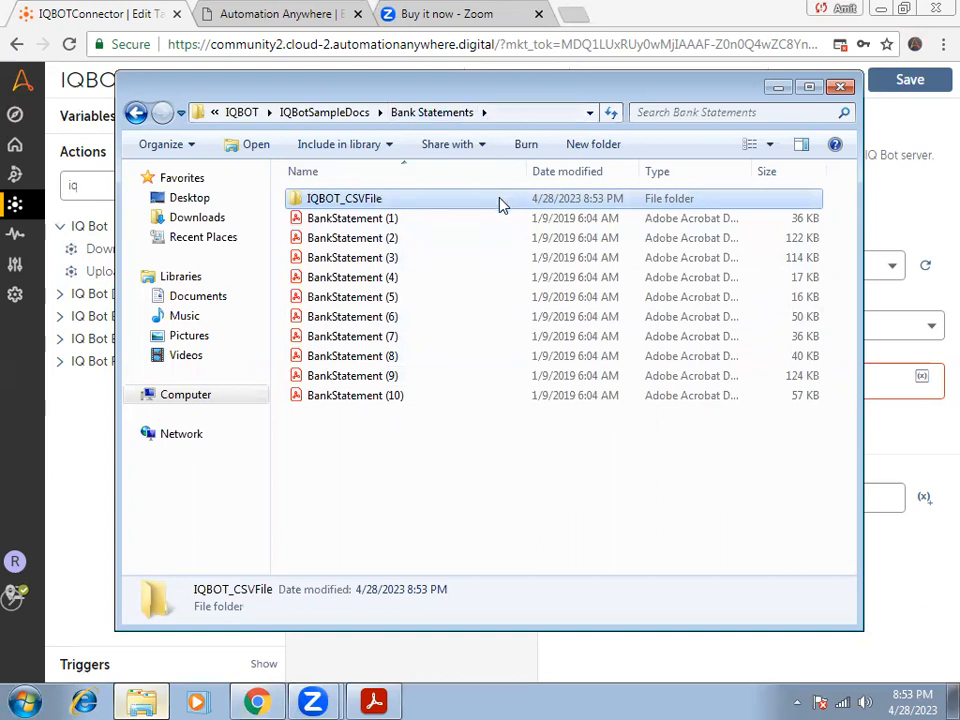
Copy the new folder's path and set the local output folder to D:\IQBOT\IQBotSampleDocs\Bank Statements\IQBOT_CSVFile\.
double_click(500, 202)
click(531, 114)
key(ctrl+c)
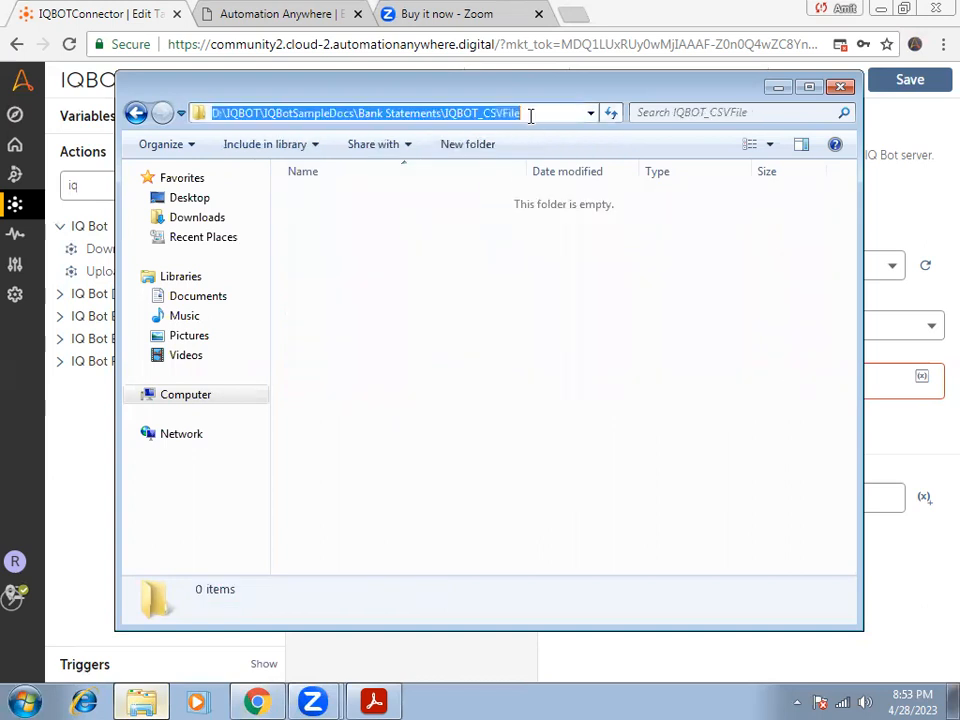
click(898, 528)
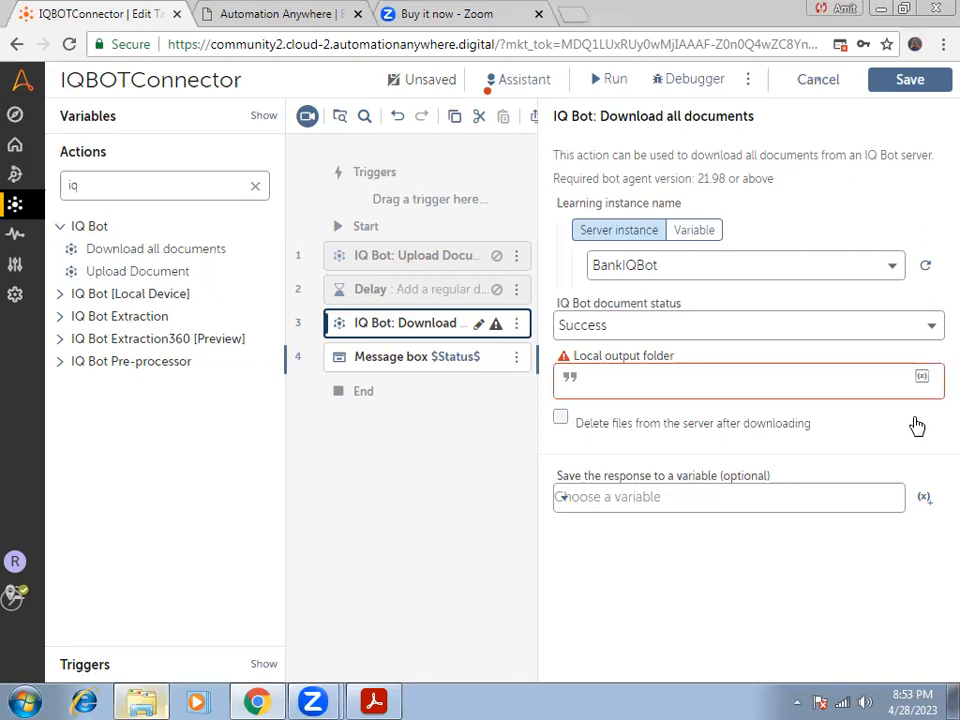
click(698, 382)
key(ctrl+v)
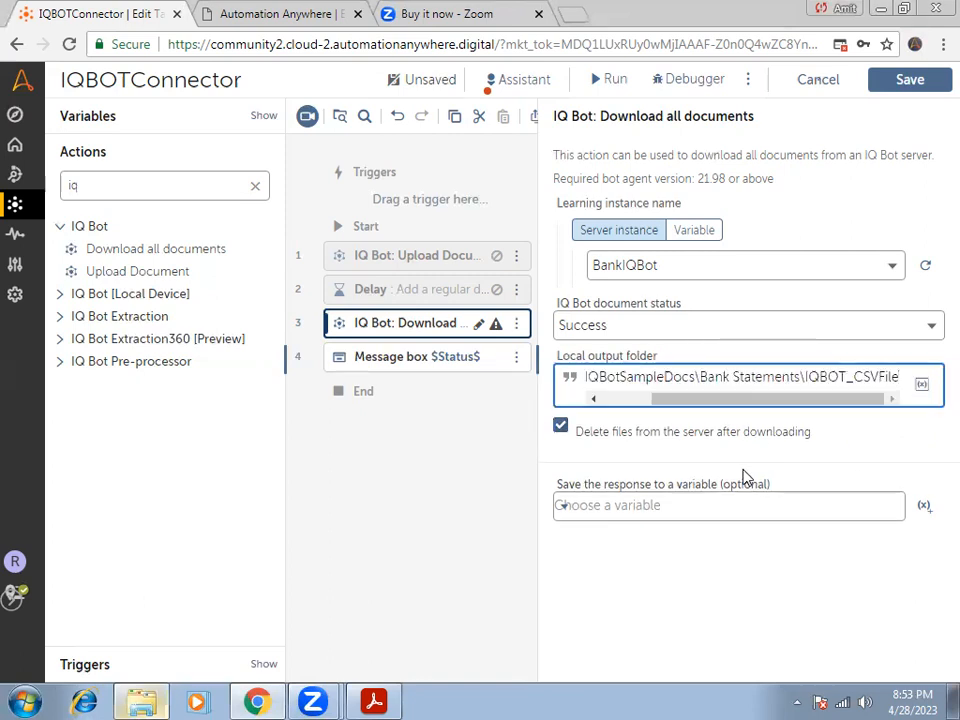
text(\)
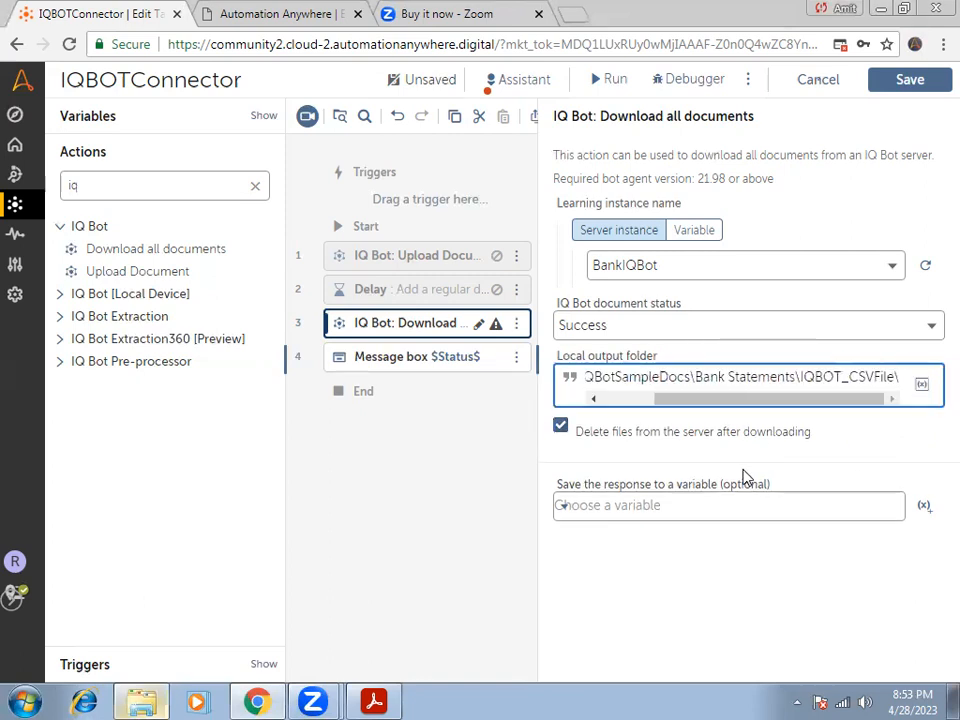
Enable deleting files from the server after downloading and save the action's response to the Status variable.
click(560, 428)
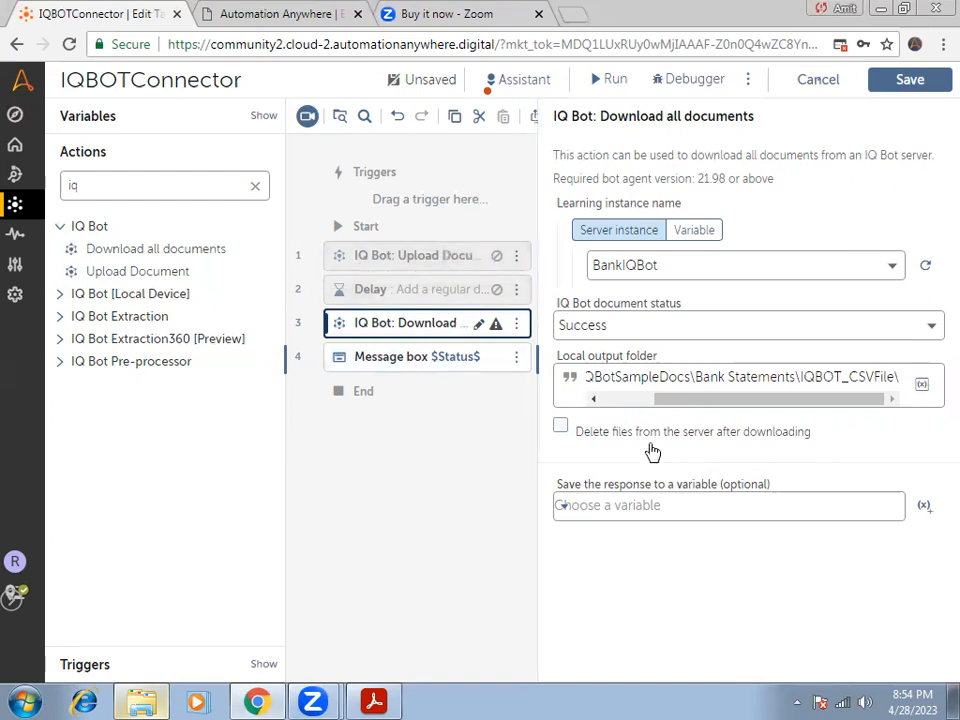
click(612, 402)
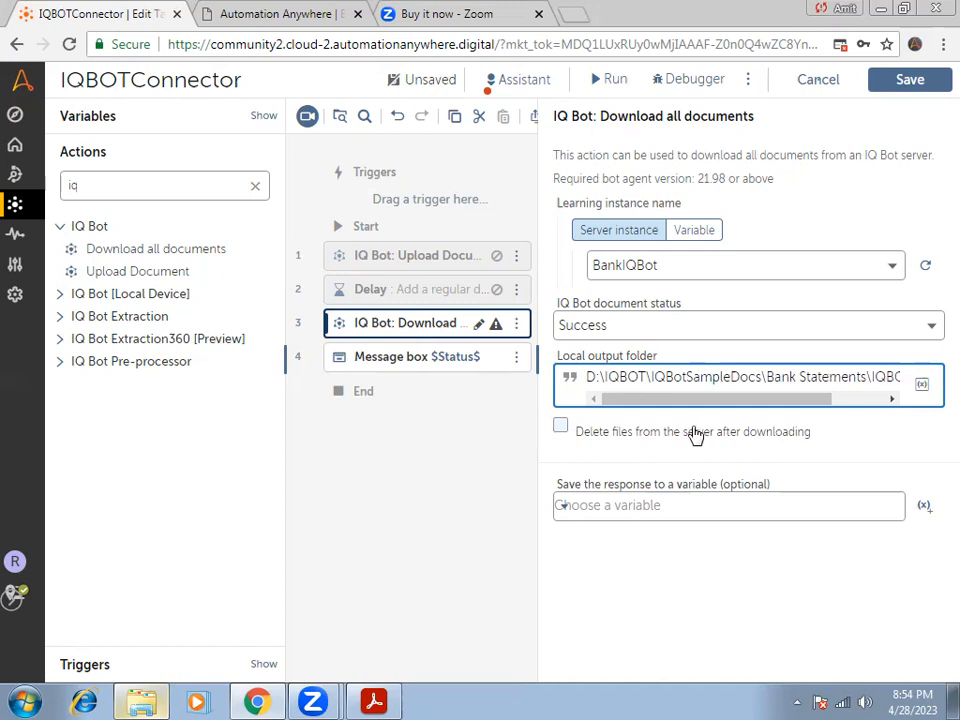
click(562, 428)
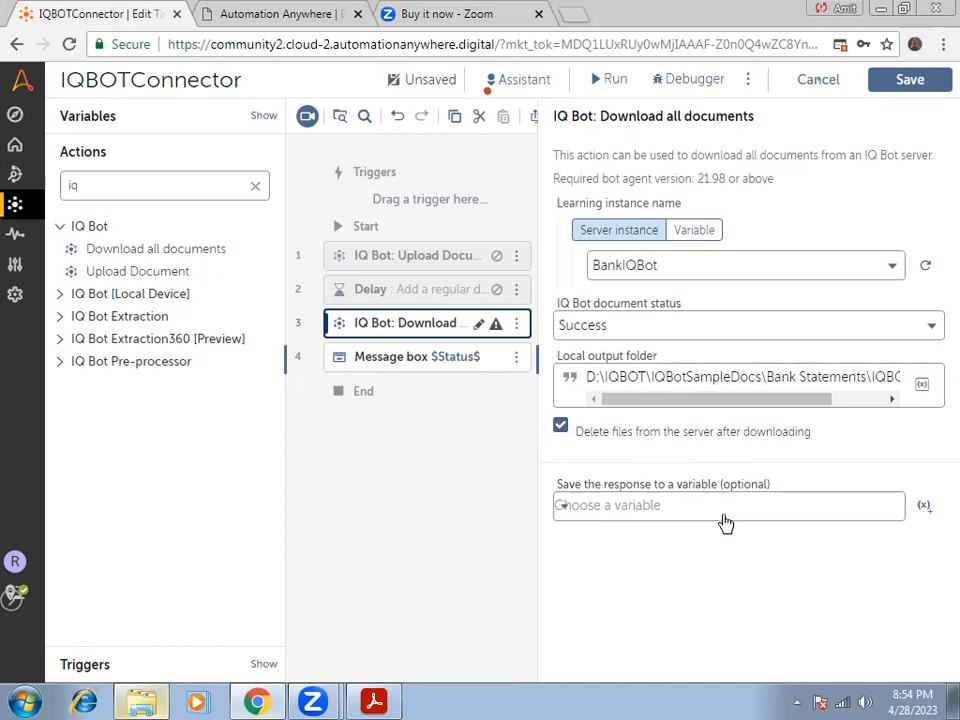
click(845, 520)
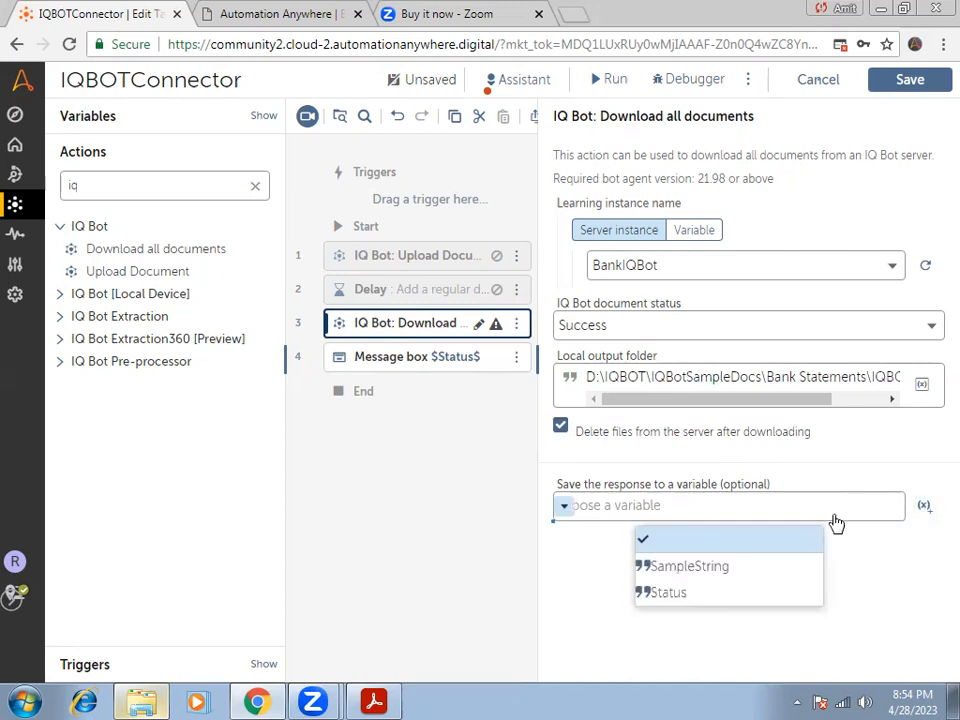
click(696, 596)
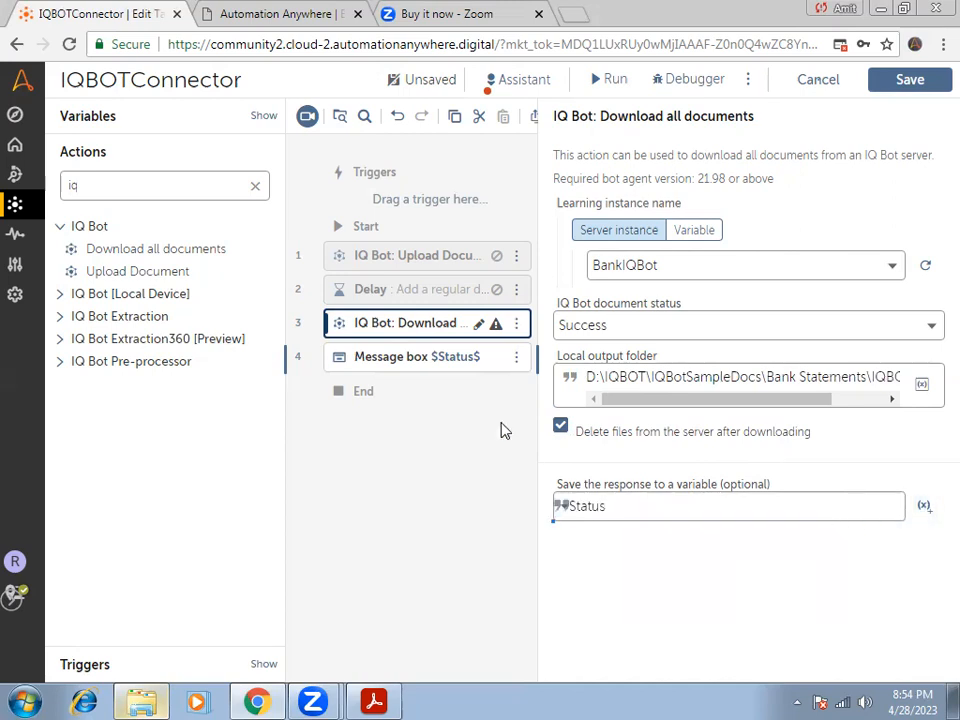
Run the bot, dismiss the error to run it again, and close the bot's message box.
click(451, 366)
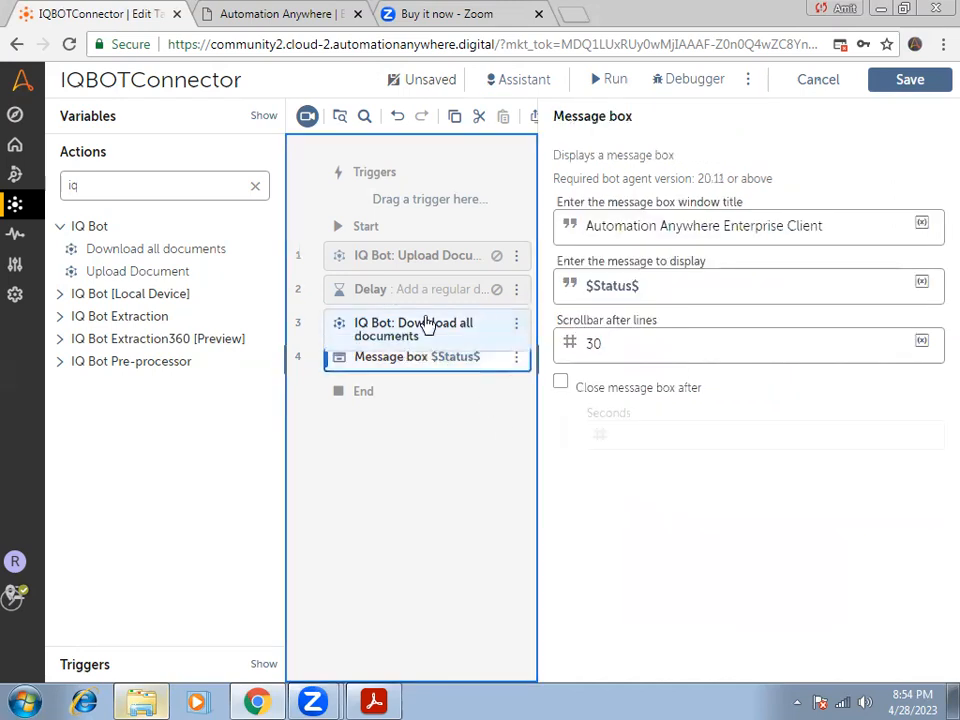
click(428, 324)
click(606, 79)
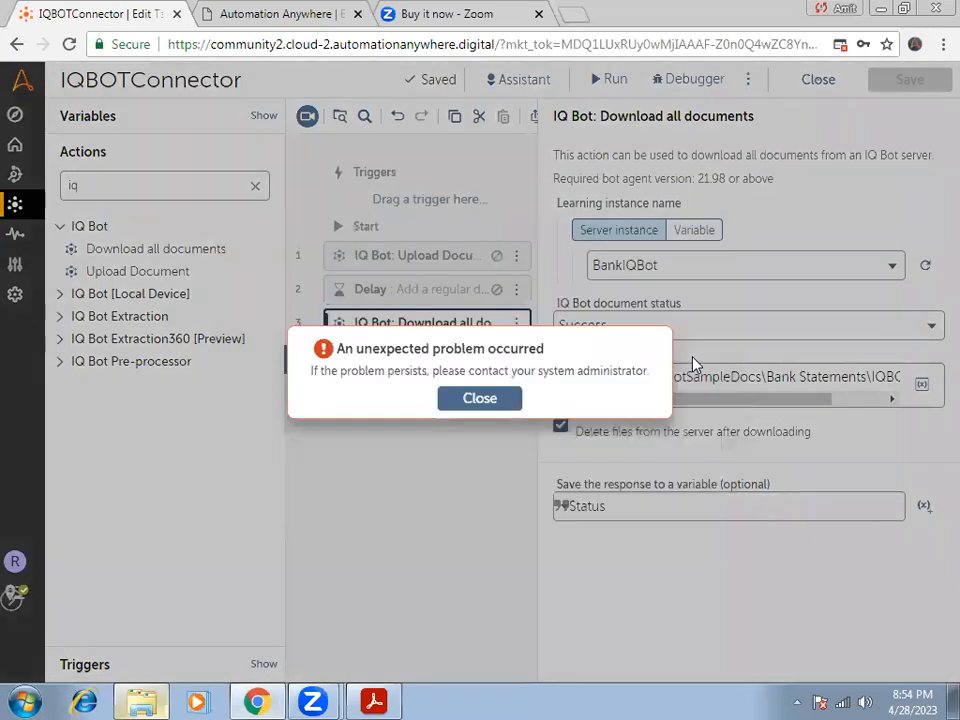
click(480, 398)
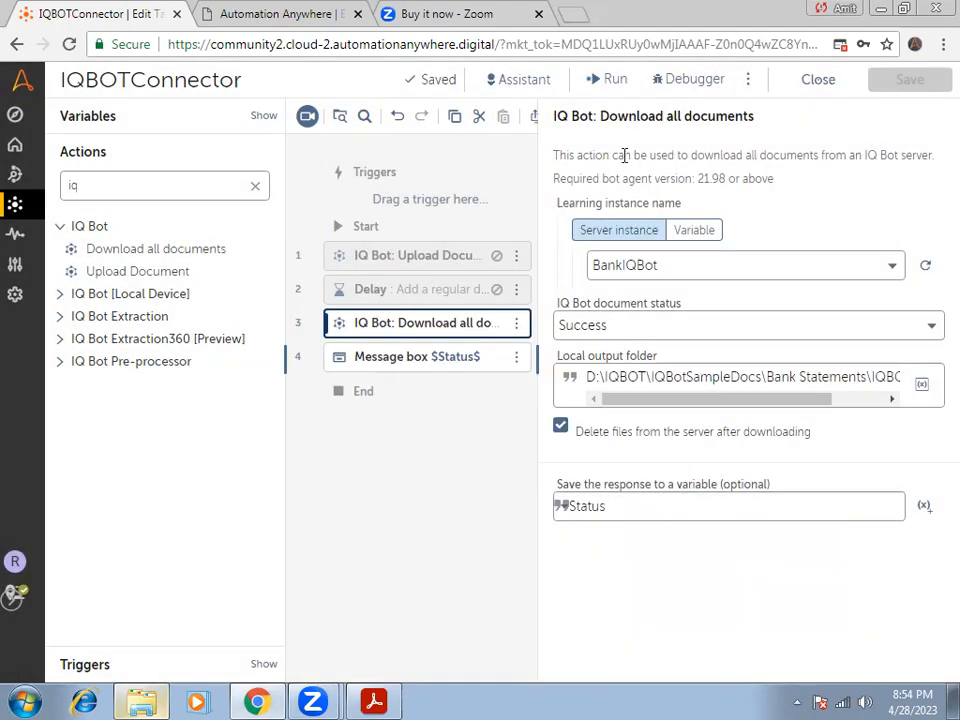
click(612, 79)
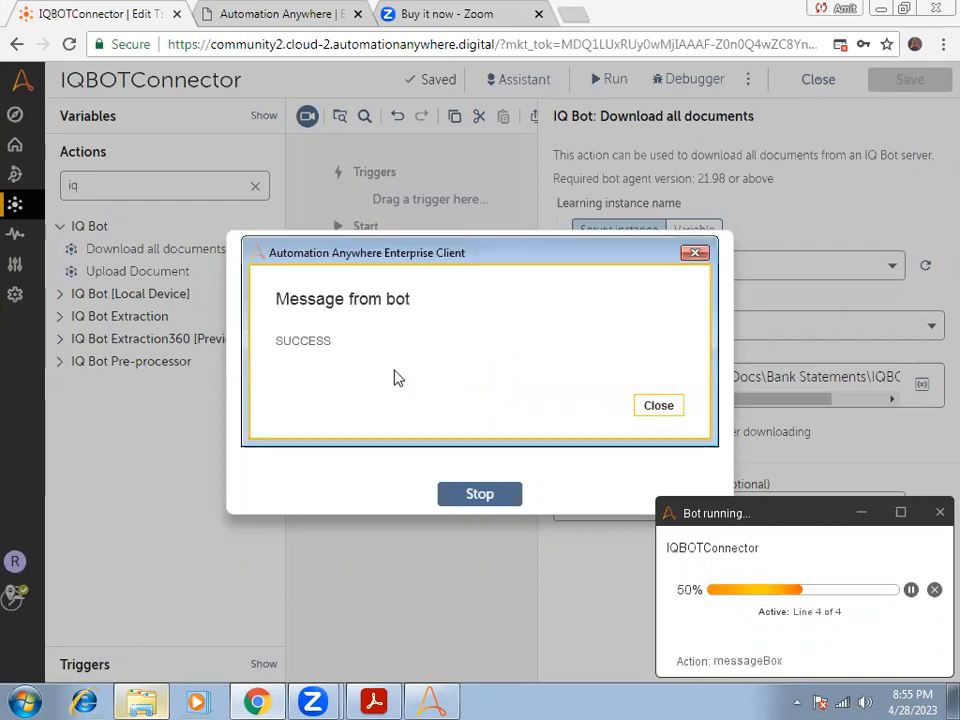
click(657, 406)
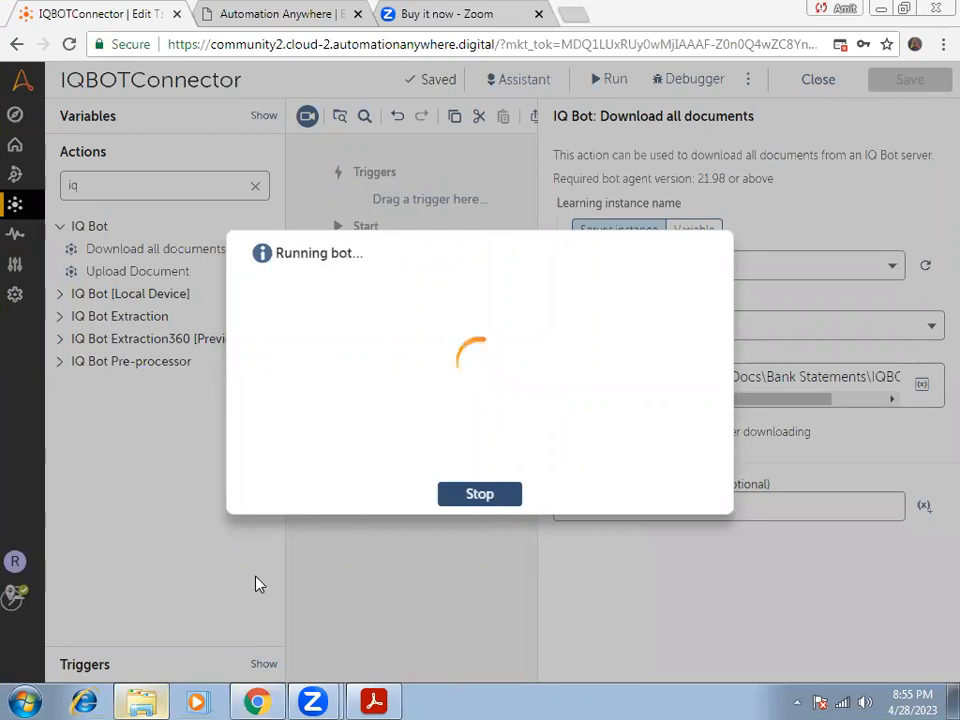
Switch to Windows Explorer and check the IQBOT_CSVFile folder for the downloaded file, widening the Name column to show its full name.
right_click(141, 700)
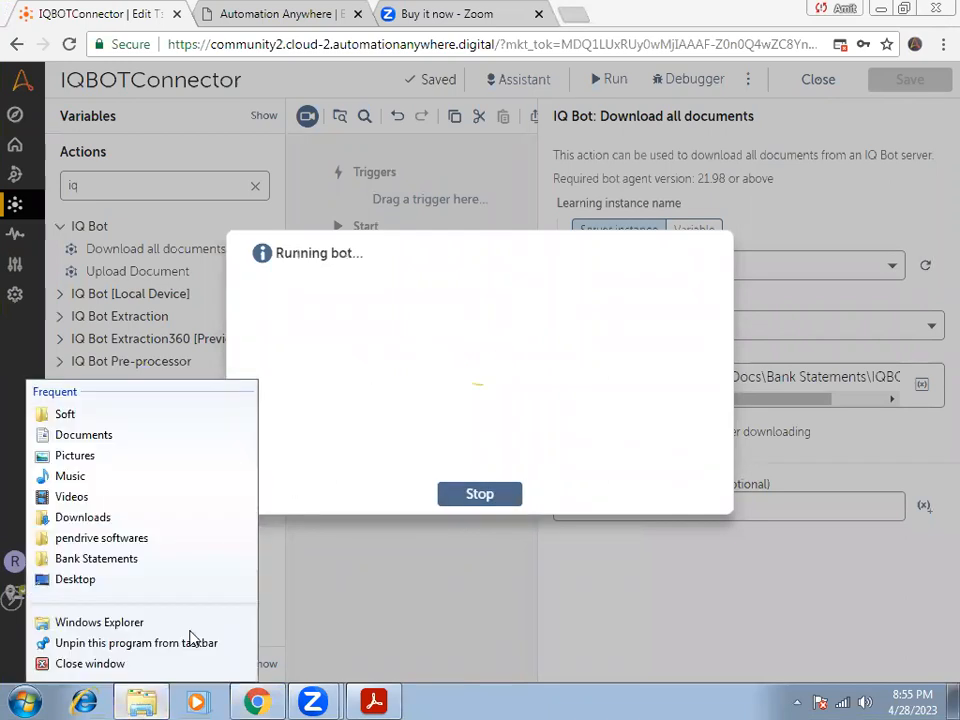
click(140, 697)
click(140, 700)
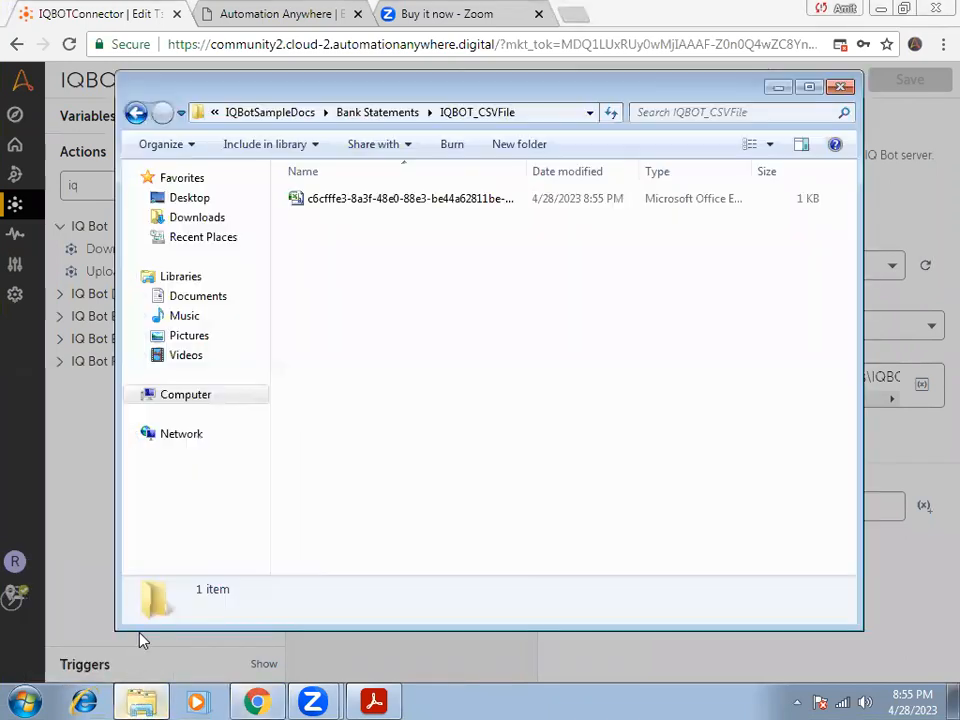
click(811, 88)
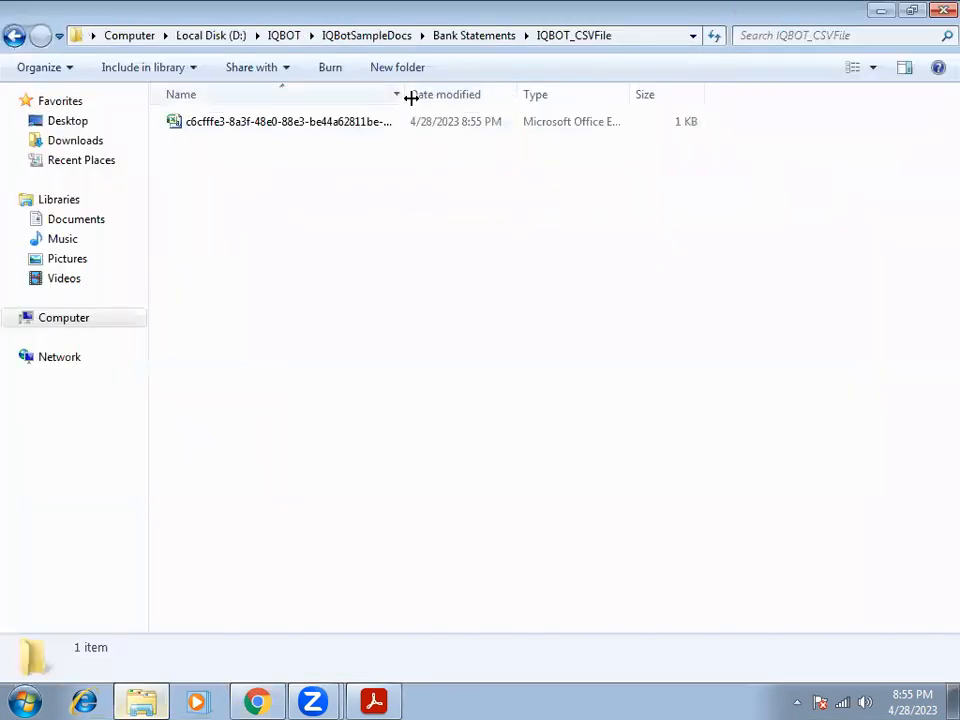
drag(407, 95, 621, 110)
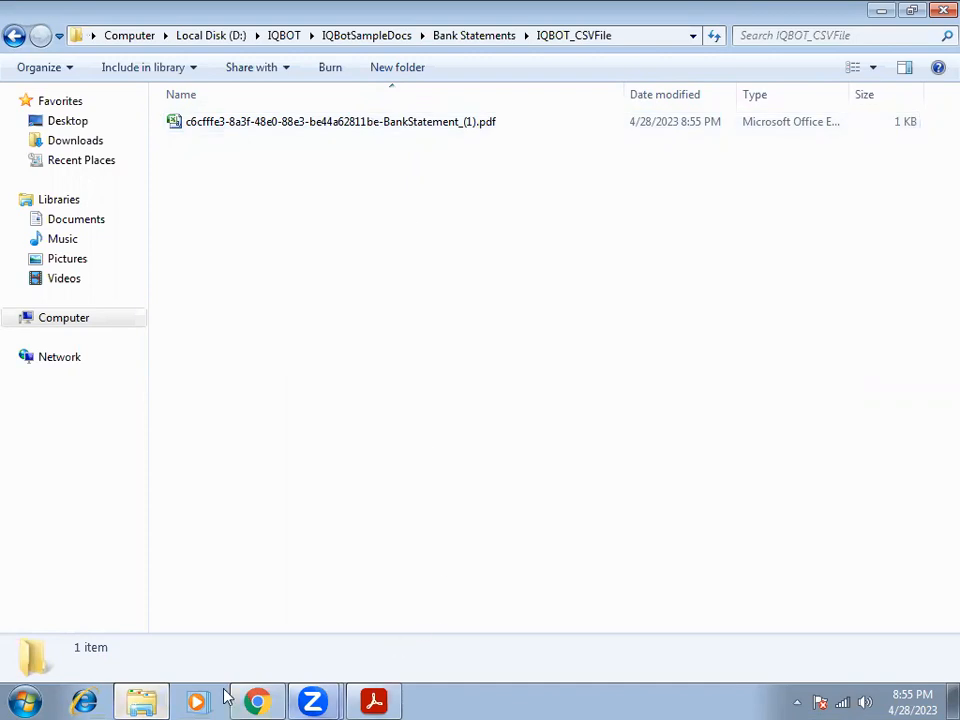
click(15, 36)
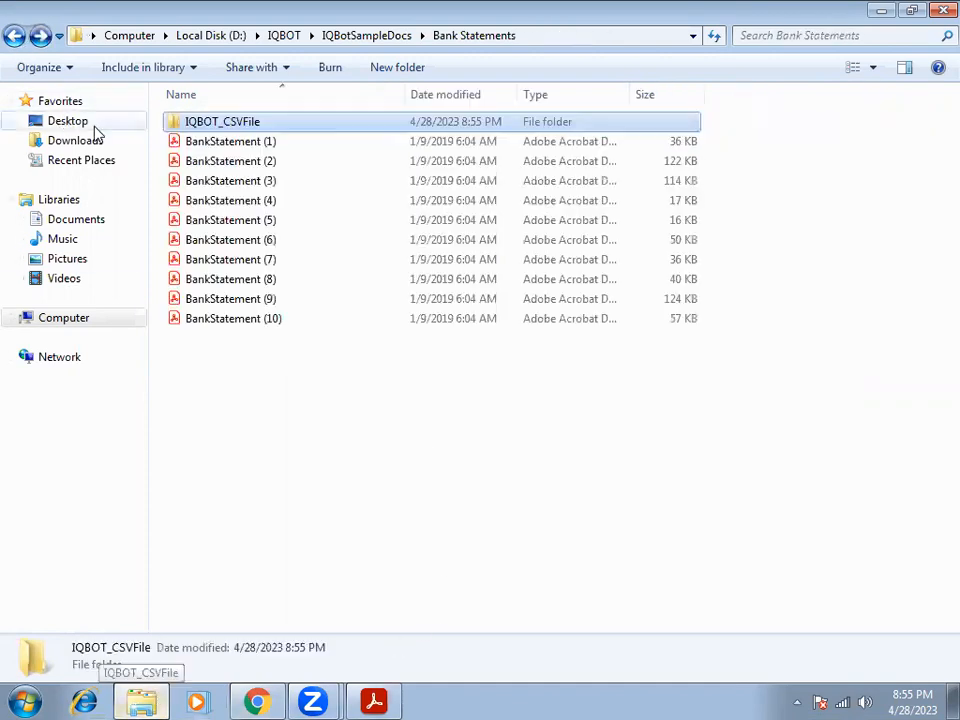
click(227, 122)
double_click(318, 125)
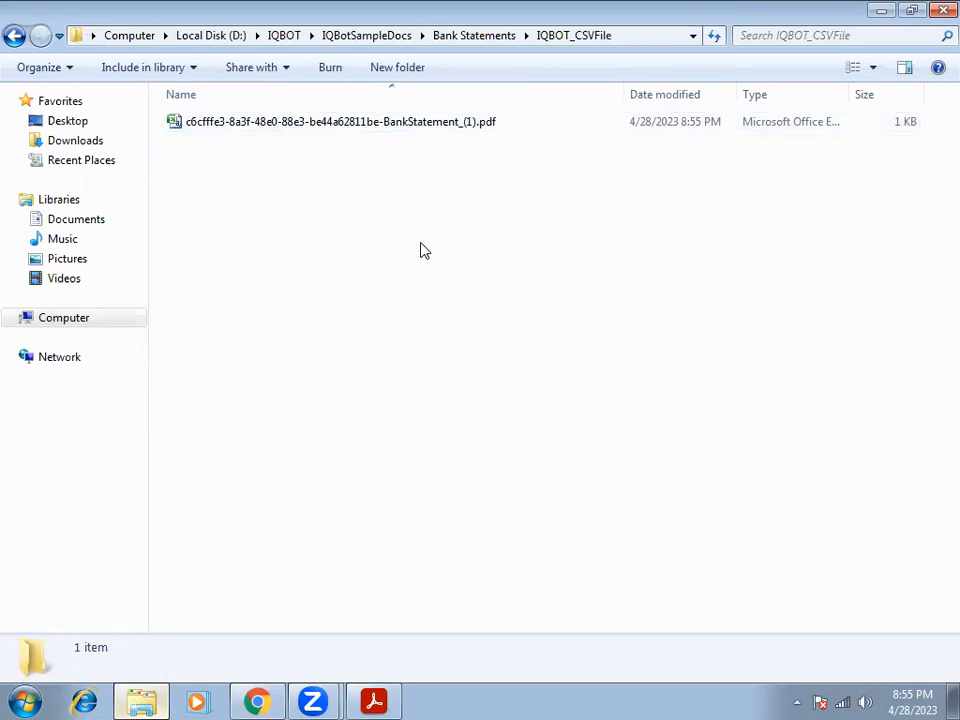
Open the downloaded bank statement file in Excel, auto-fit all columns and examine the extracted Date, Reference_No and Balance fields.
click(449, 131)
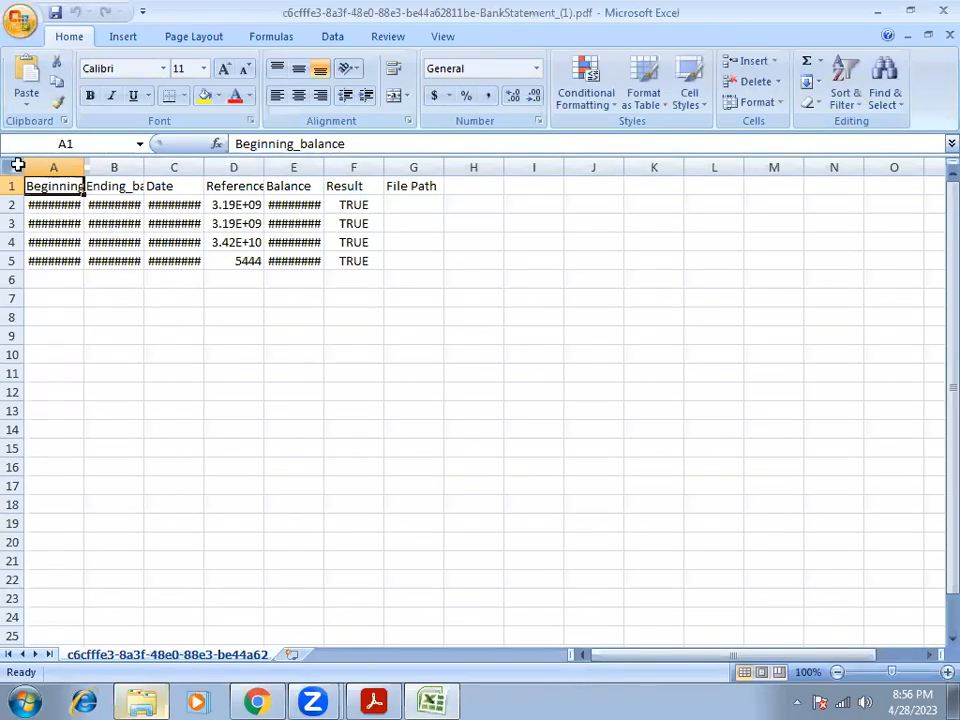
click(17, 165)
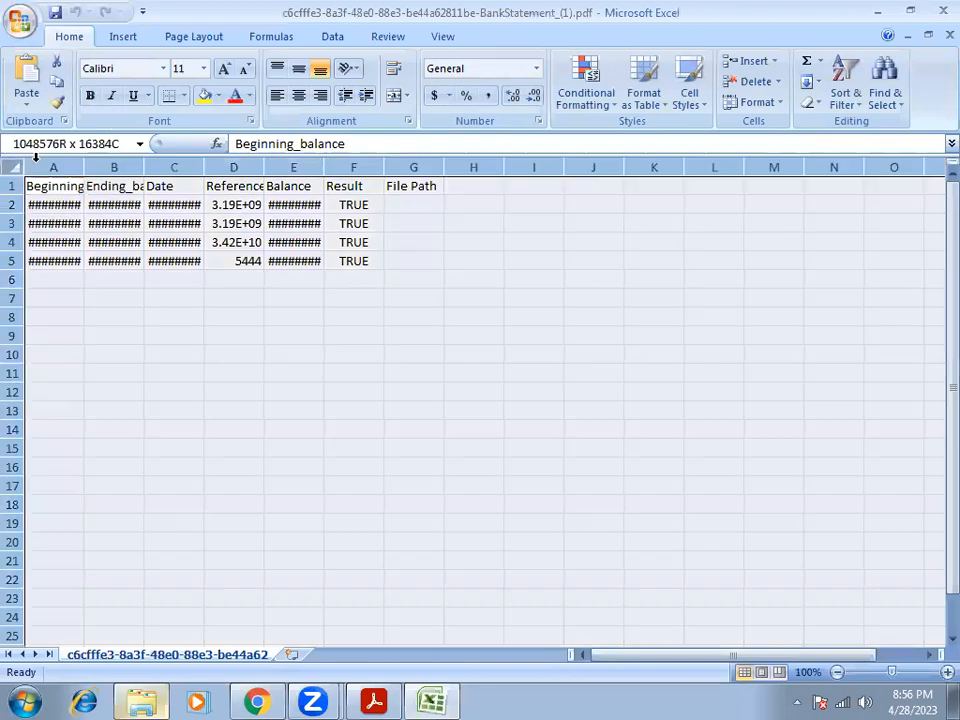
double_click(84, 166)
click(343, 222)
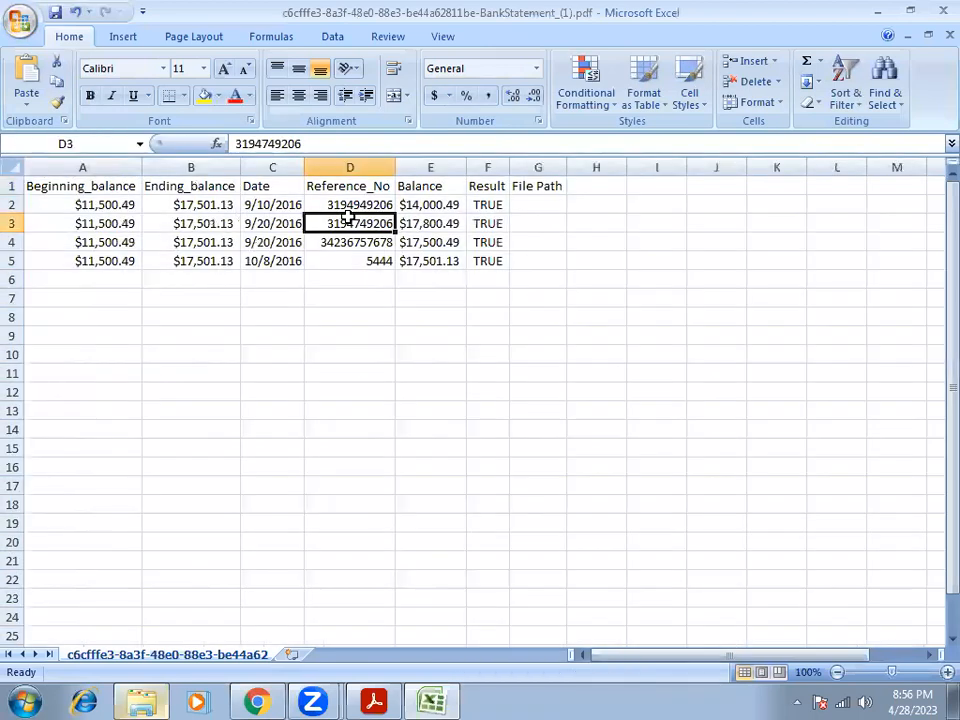
click(268, 186)
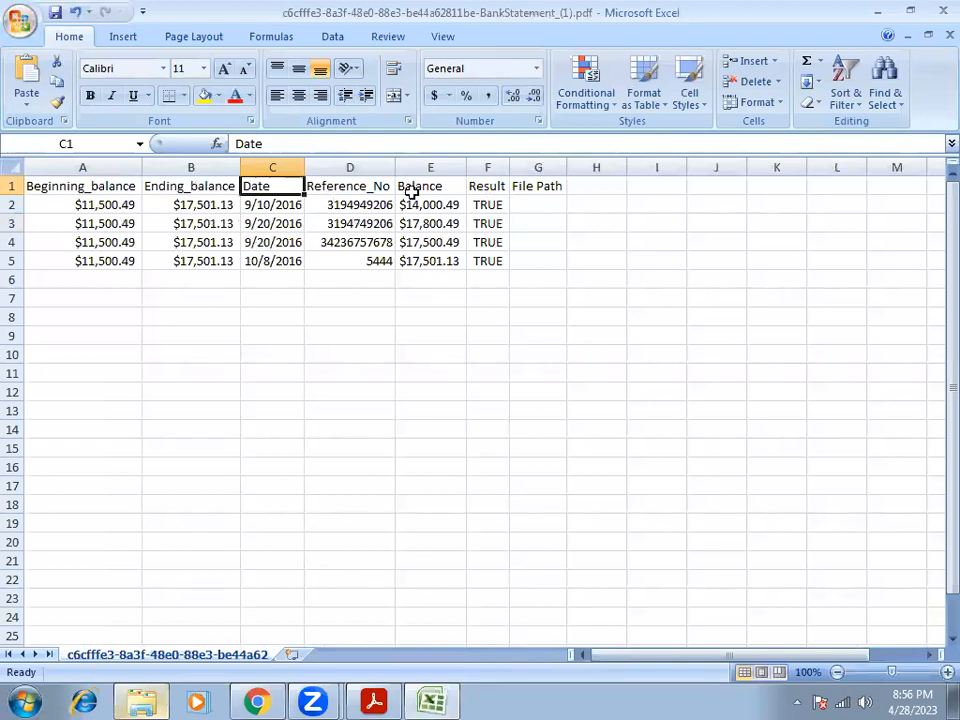
click(420, 186)
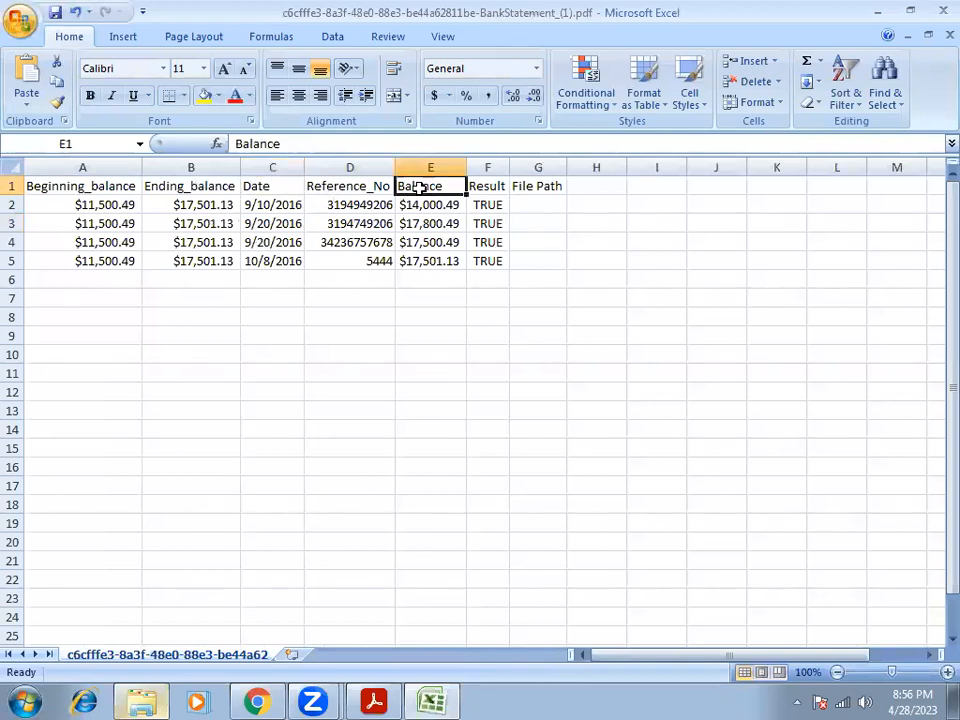
Highlight the Date, Reference_No and Balance columns, range C1:E5, with a yellow fill.
click(259, 190)
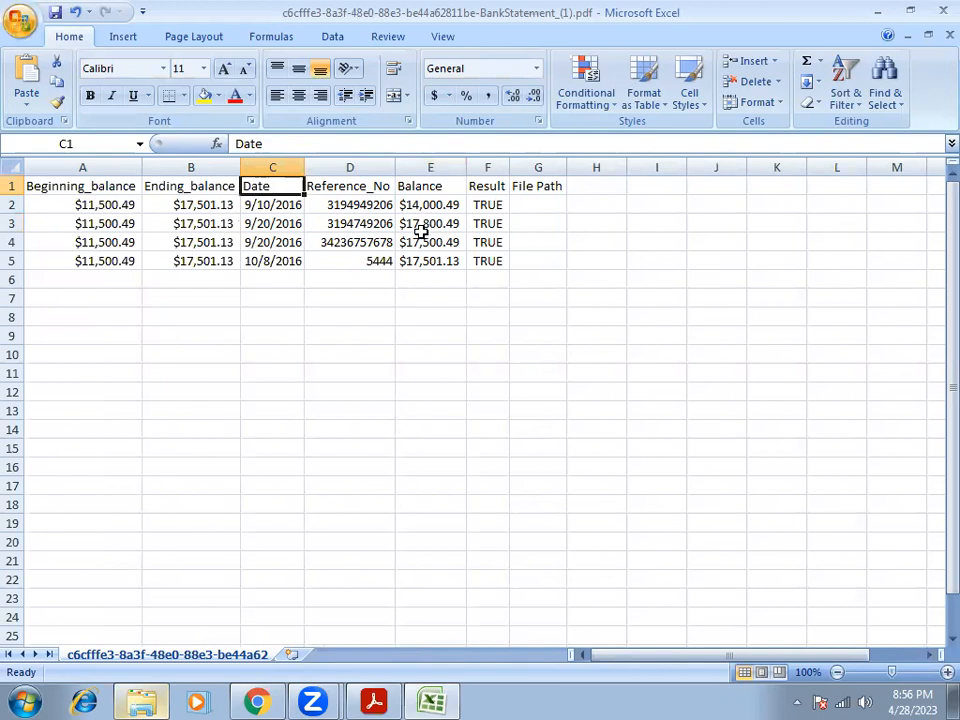
click(451, 261)
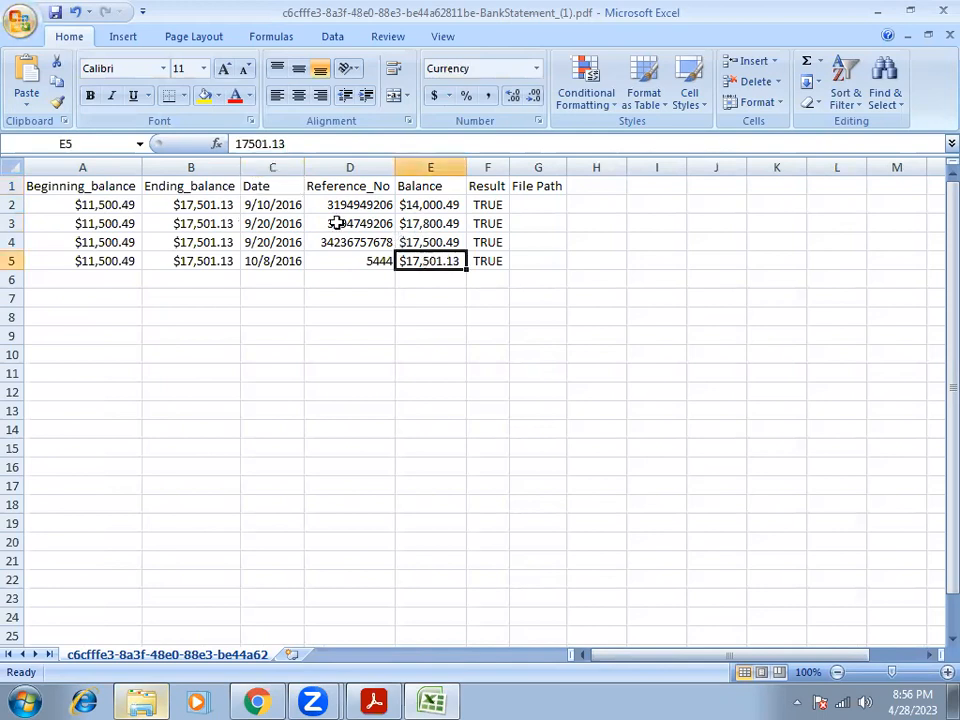
shift+click(248, 187)
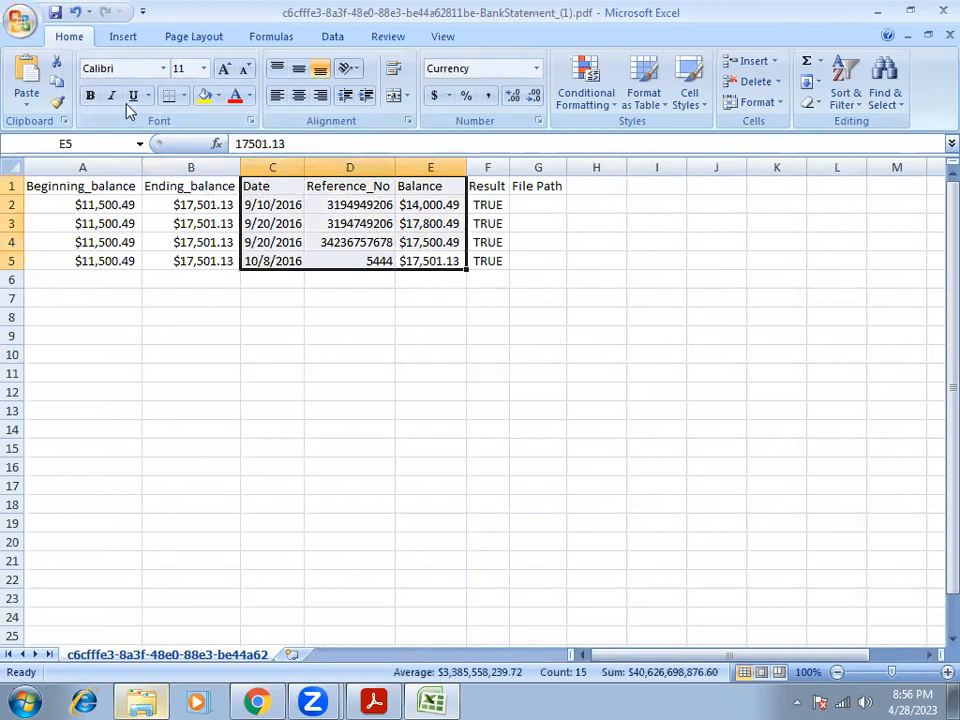
click(204, 95)
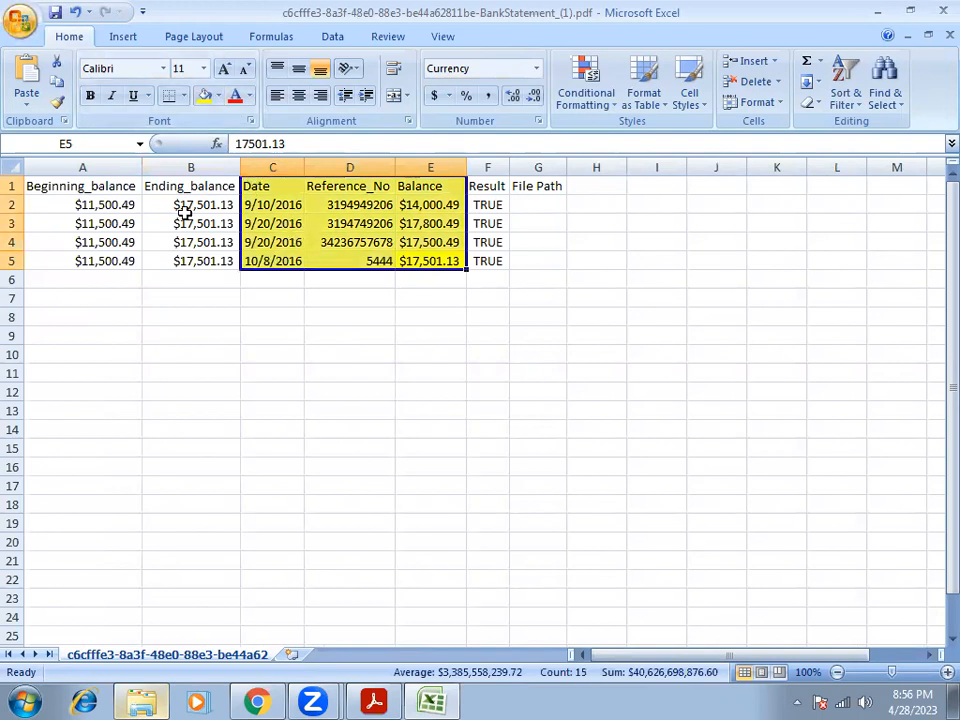
Color the text of the Beginning_balance and Ending_balance columns, range A1:B5, red.
click(90, 186)
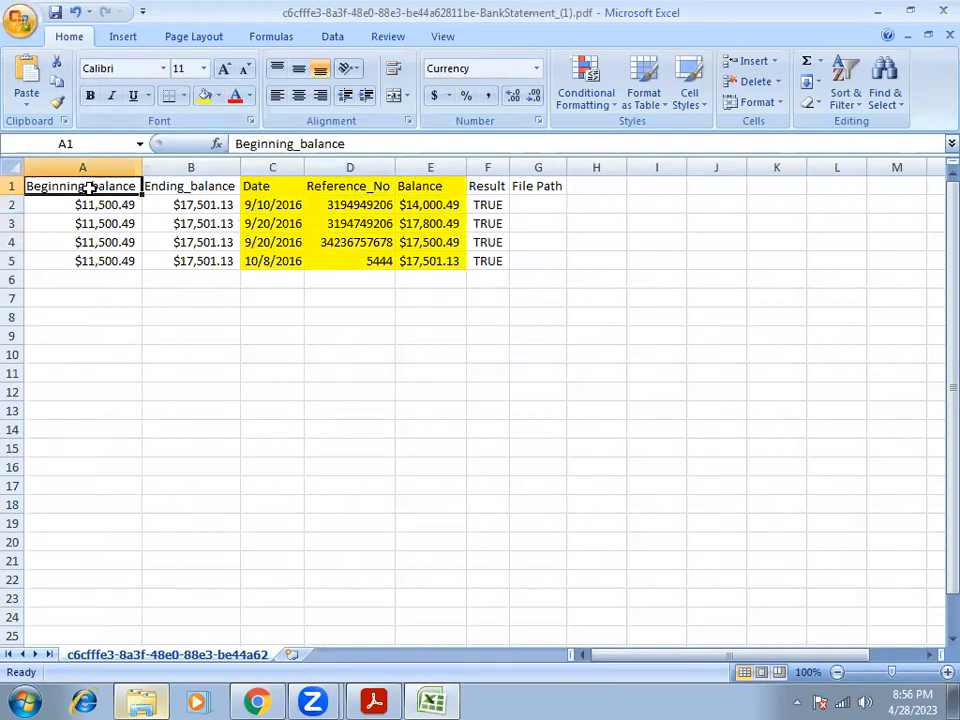
shift+click(211, 261)
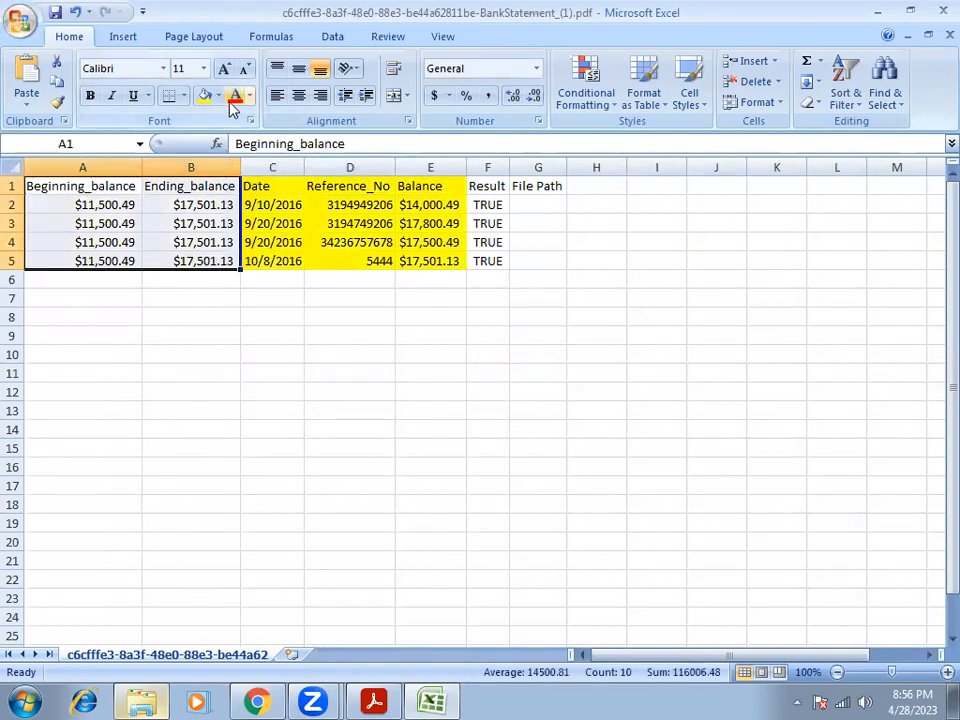
click(345, 336)
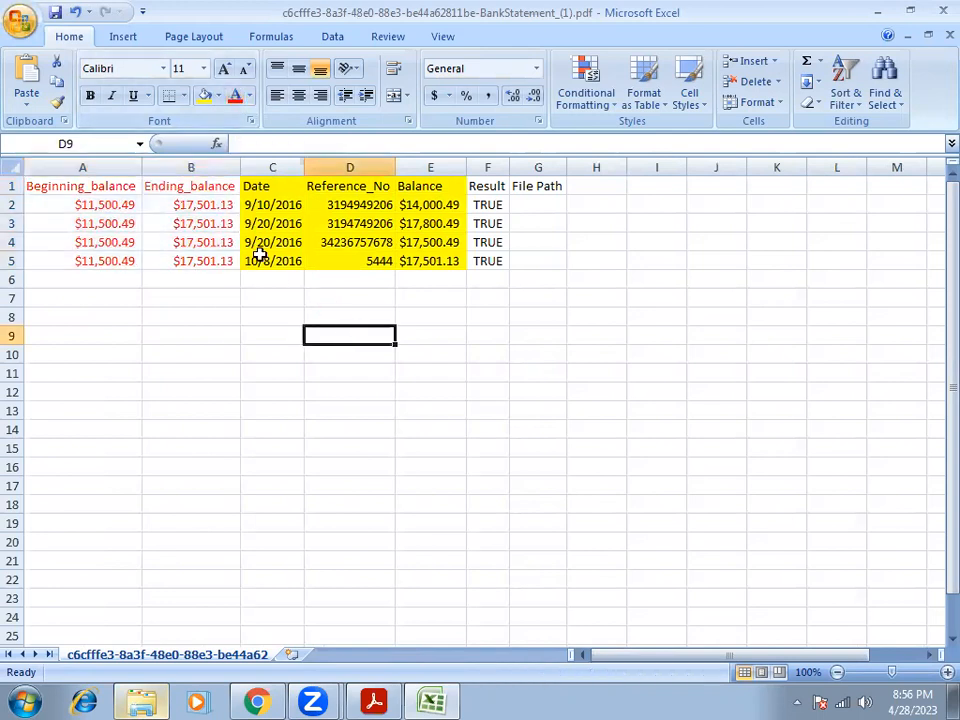